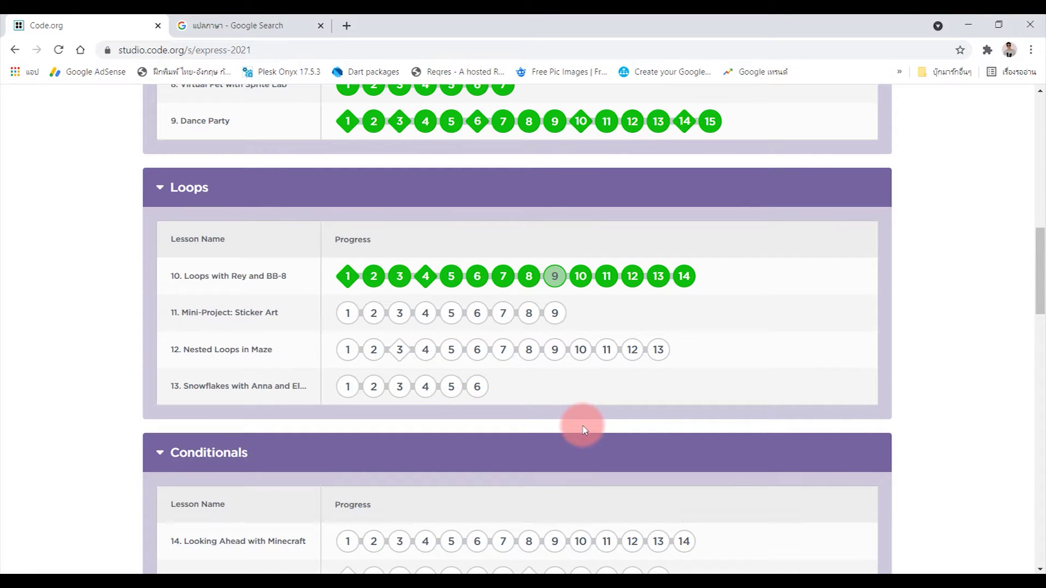
Open the first Sticker Art puzzle of Lesson 11 and dismiss its instructions overlay.
scroll(502, 401, "up", 5)
scroll(498, 398, "up", 5)
scroll(497, 381, "up", 3)
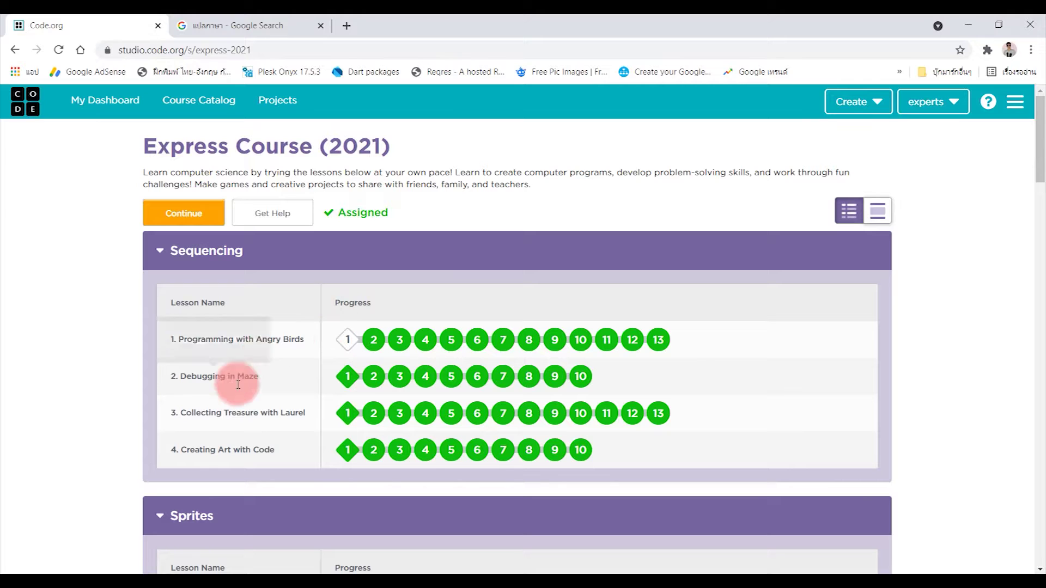
scroll(252, 393, "down", 8)
scroll(256, 381, "down", 5)
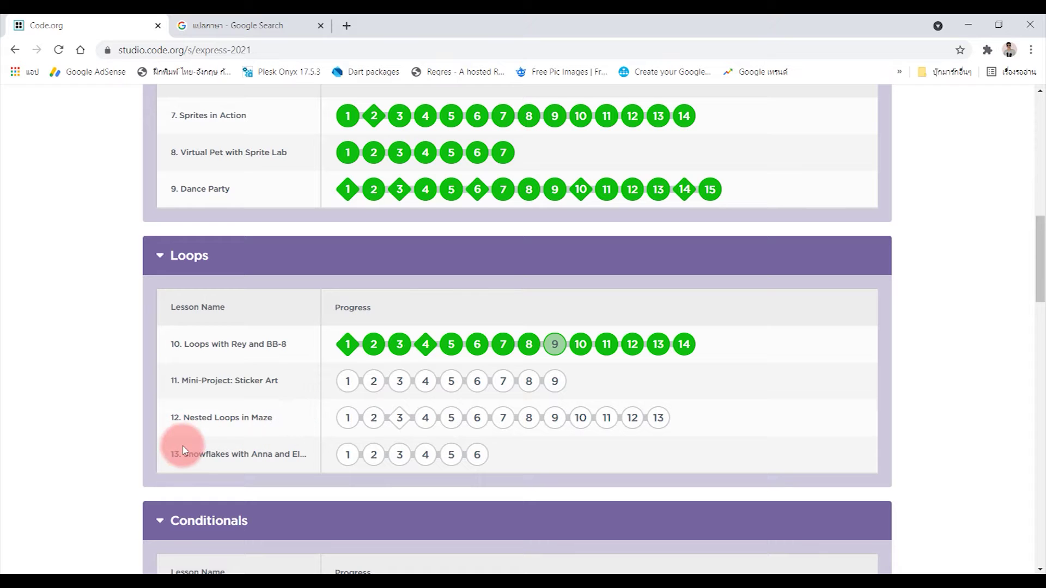
left_click(350, 383)
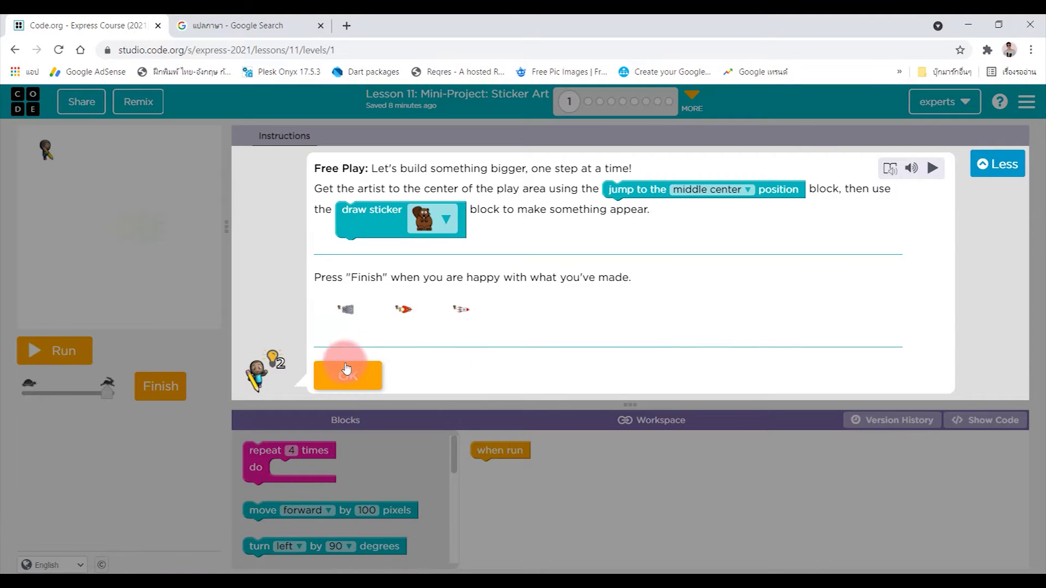
left_click(347, 369)
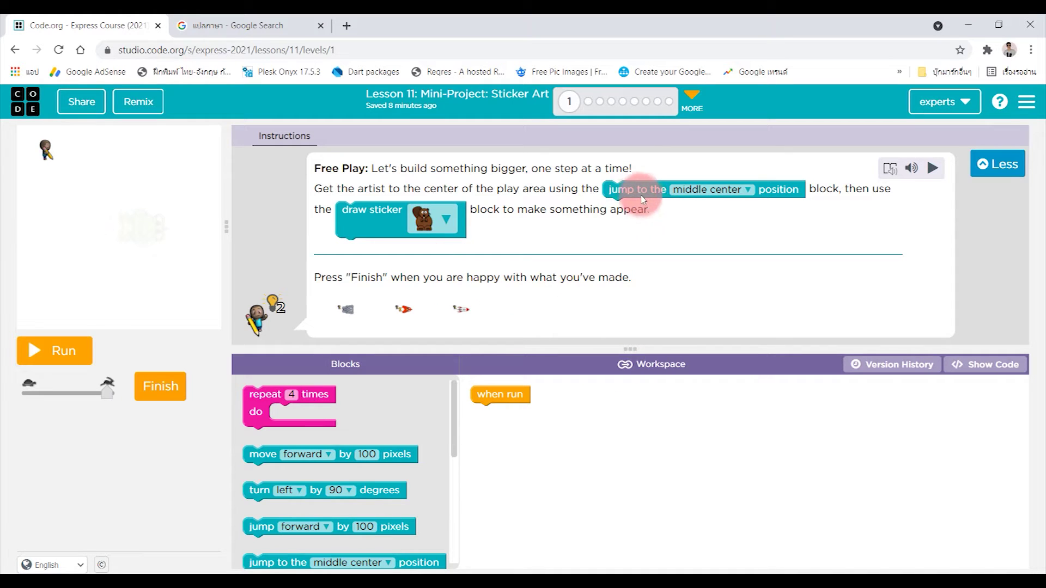
Place 'jump to the middle center' under 'when run' and test-run it.
scroll(376, 452, "down", 3)
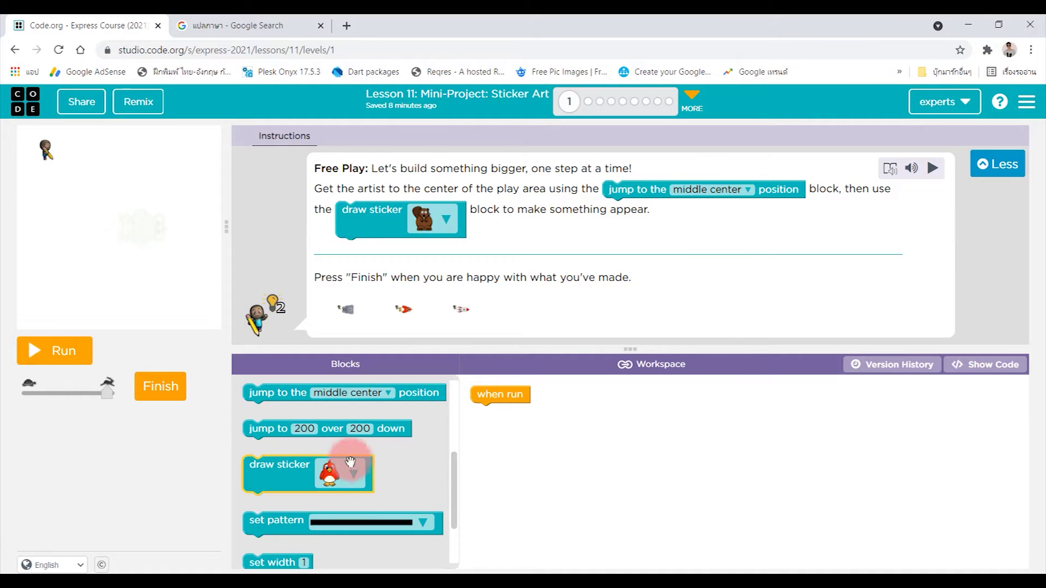
scroll(355, 490, "down", 2)
scroll(359, 499, "up", 4)
scroll(355, 490, "down", 2)
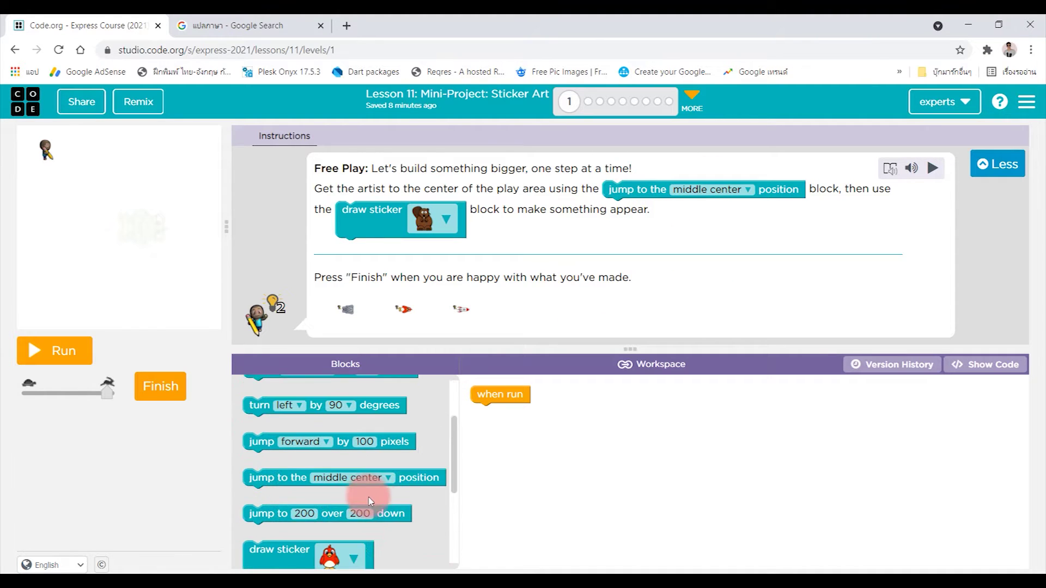
left_click_drag(279, 488, 479, 422)
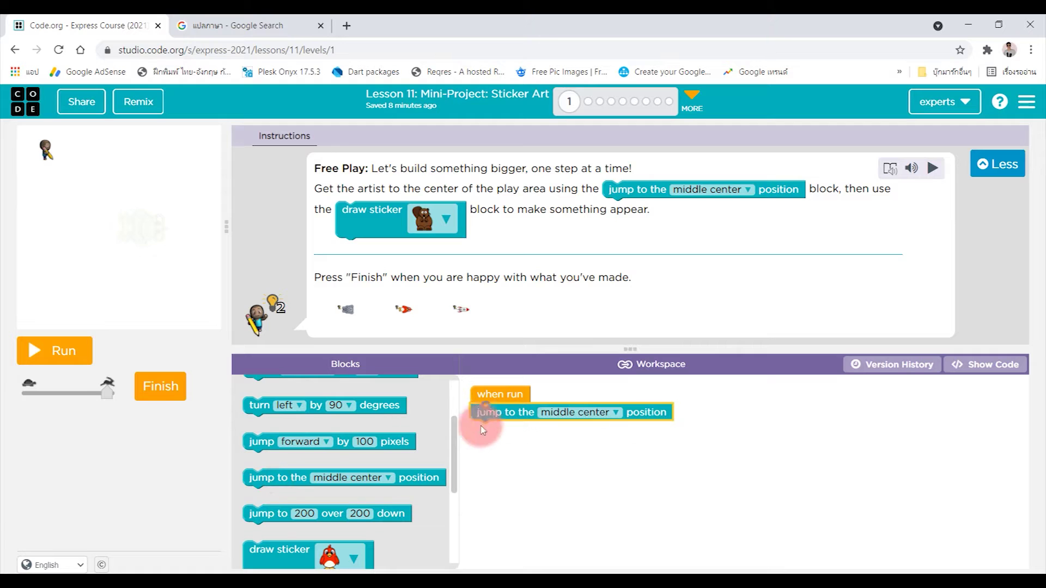
left_click(44, 350)
left_click(110, 227)
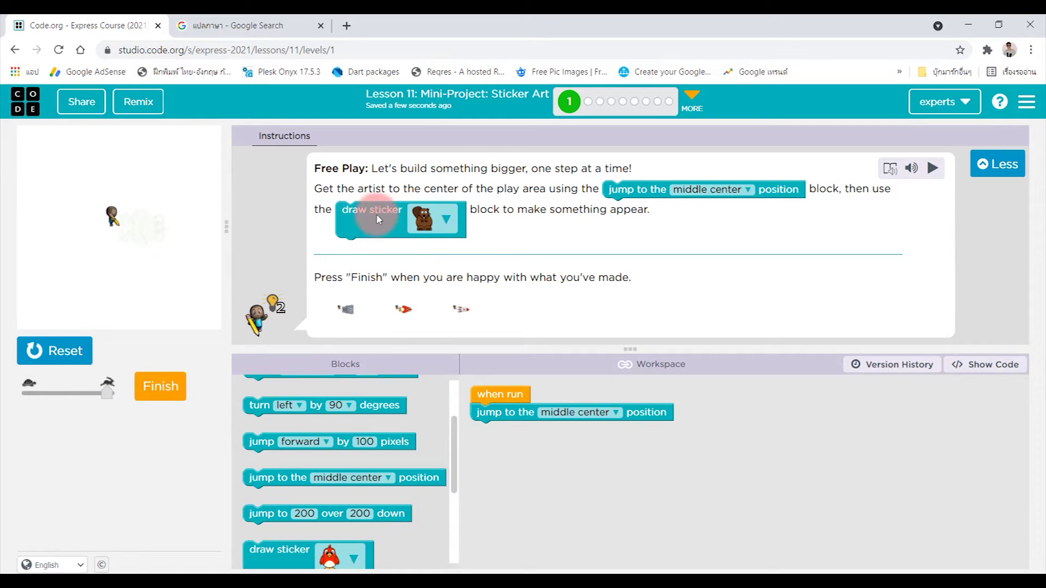
left_click(69, 351)
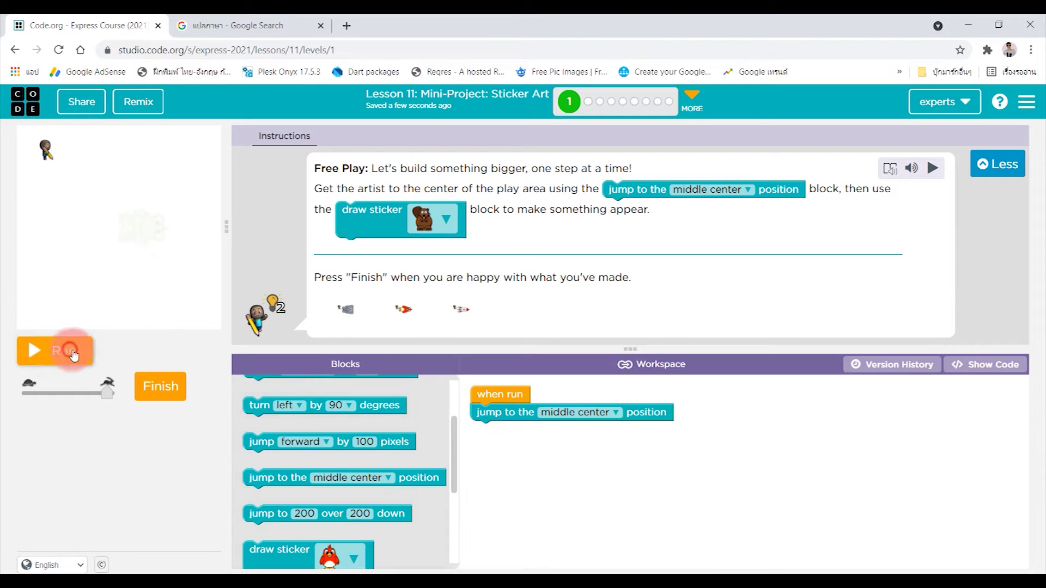
Add a draw sticker block set to the bear, run it, then finish and continue.
scroll(299, 426, "down", 2)
scroll(345, 405, "down", 2)
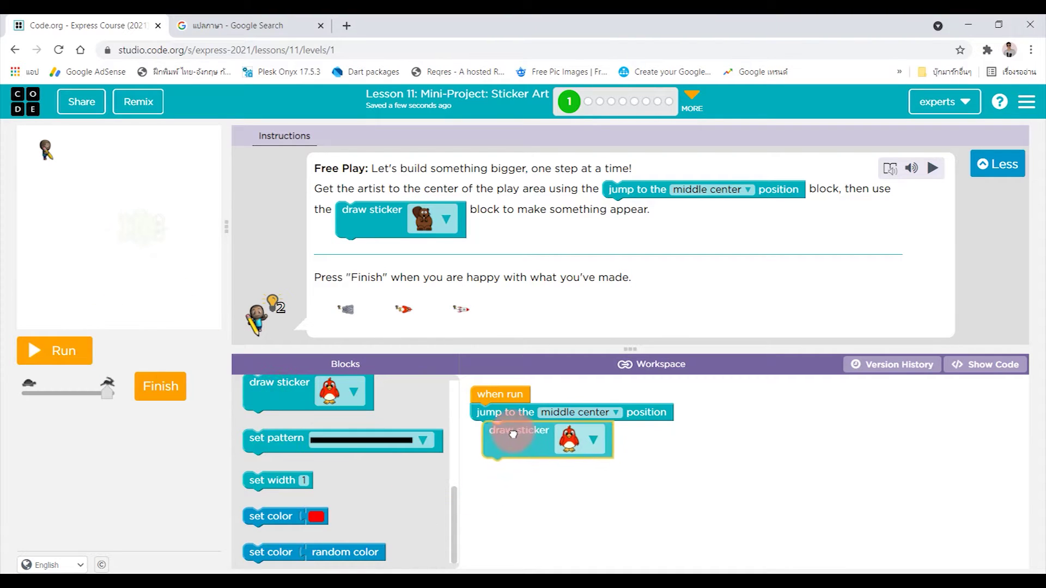
left_click_drag(345, 405, 572, 436)
left_click(582, 441)
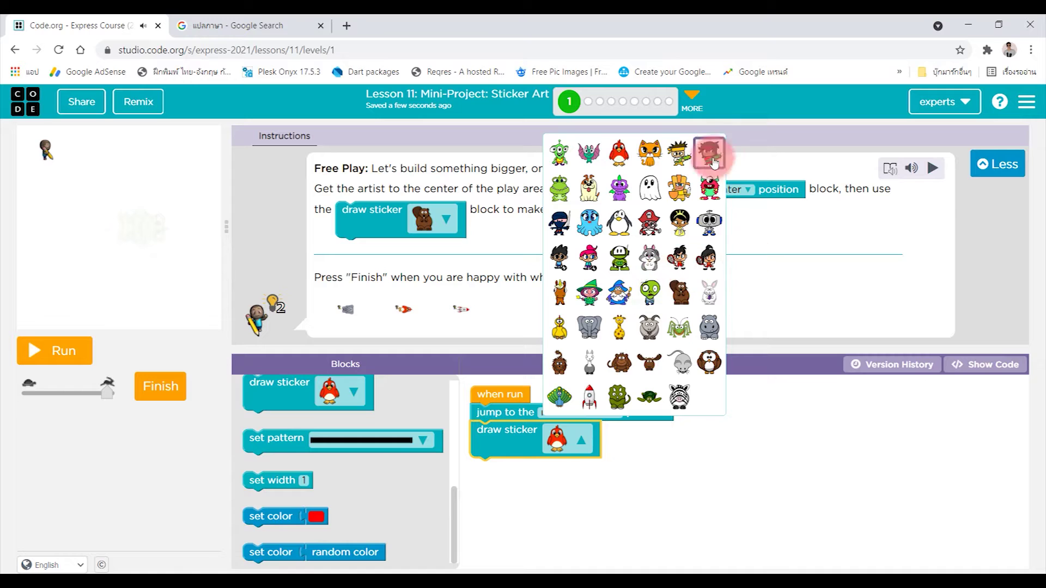
left_click(685, 297)
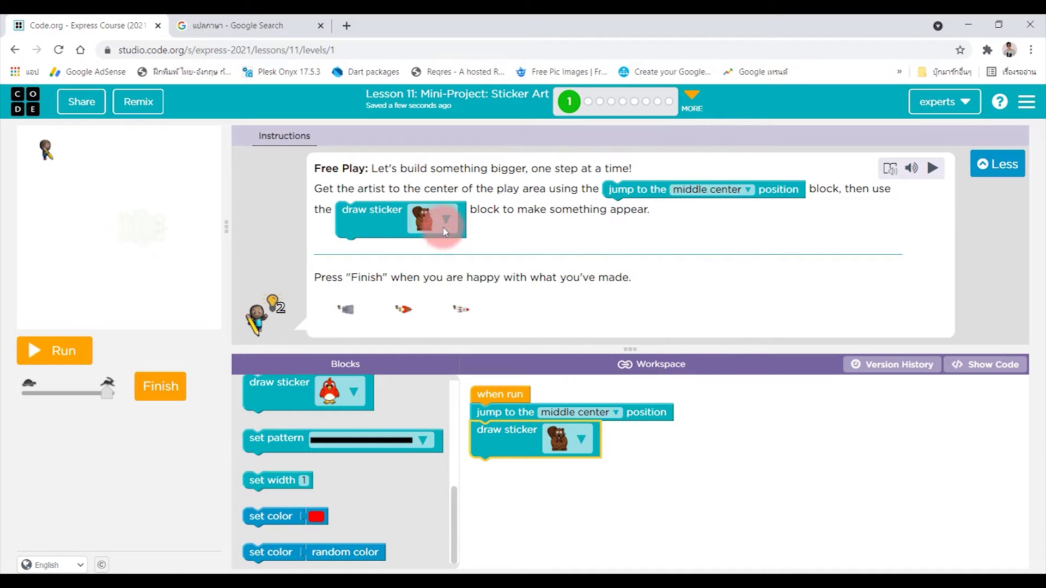
left_click(57, 351)
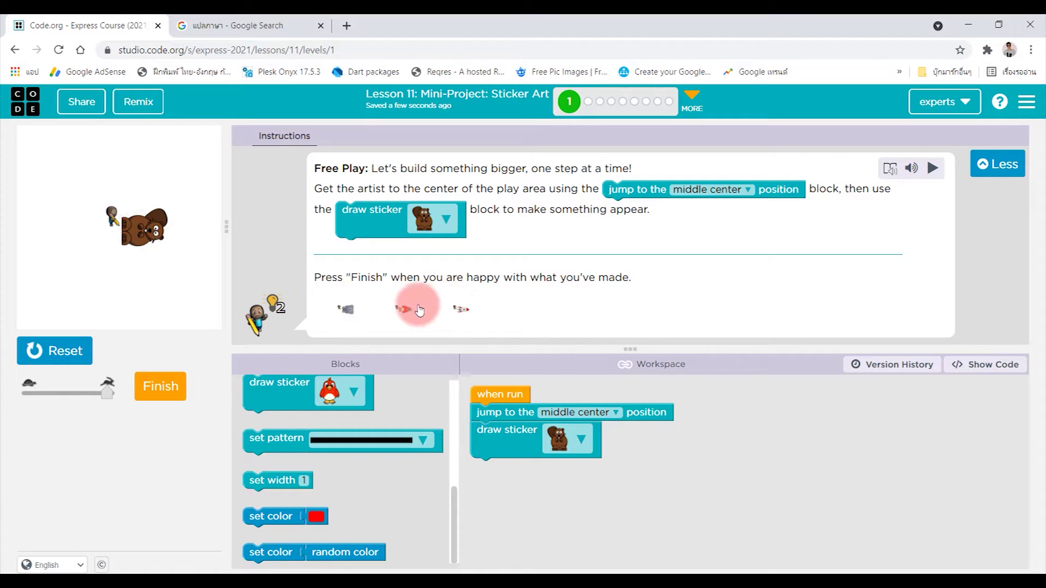
left_click(168, 385)
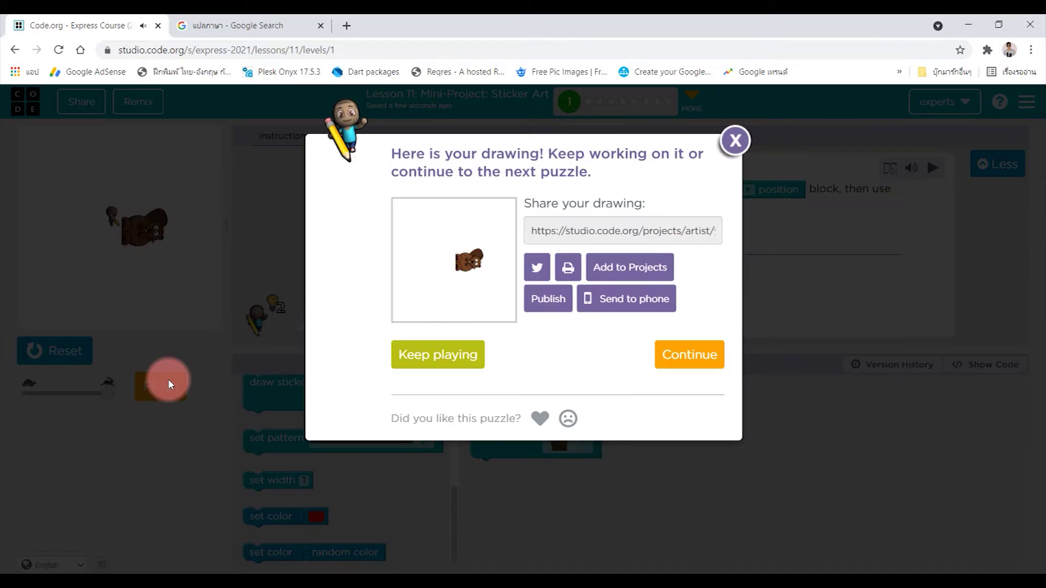
left_click(701, 364)
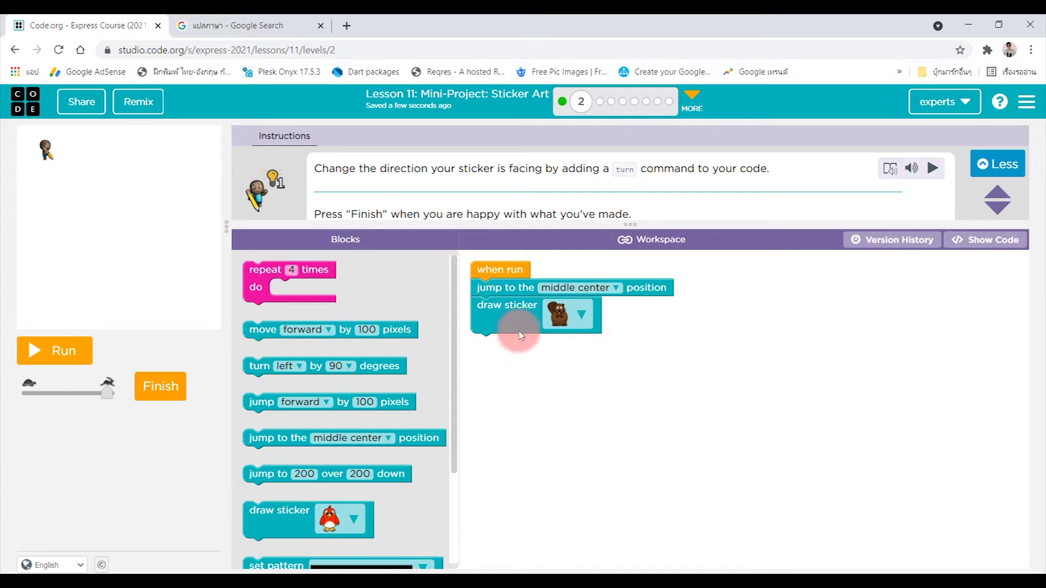
Enlarge the level 2 instructions to view the example stickers and run the starting program.
left_click_drag(631, 224, 630, 289)
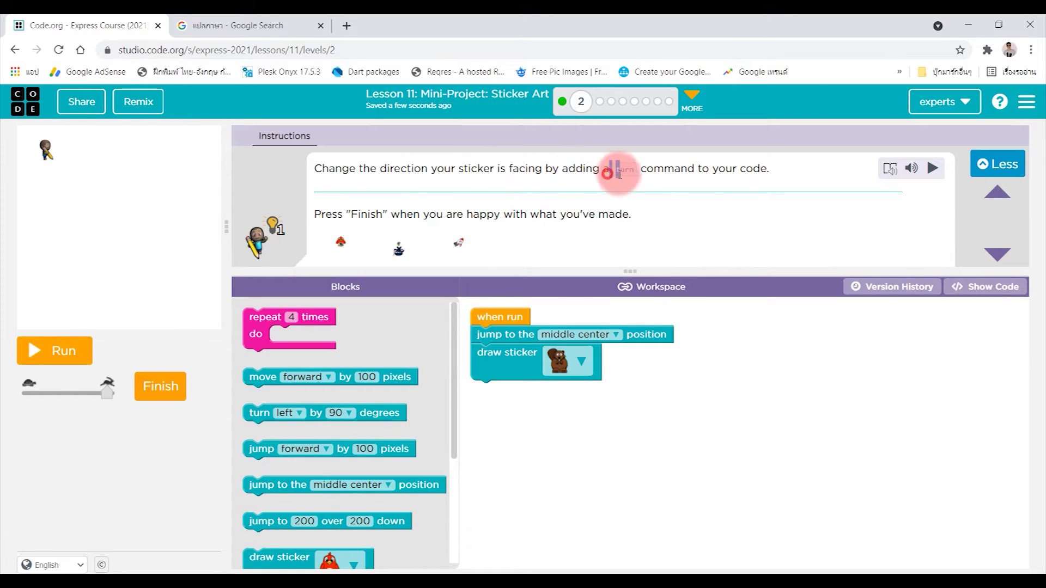
left_click_drag(614, 173, 693, 206)
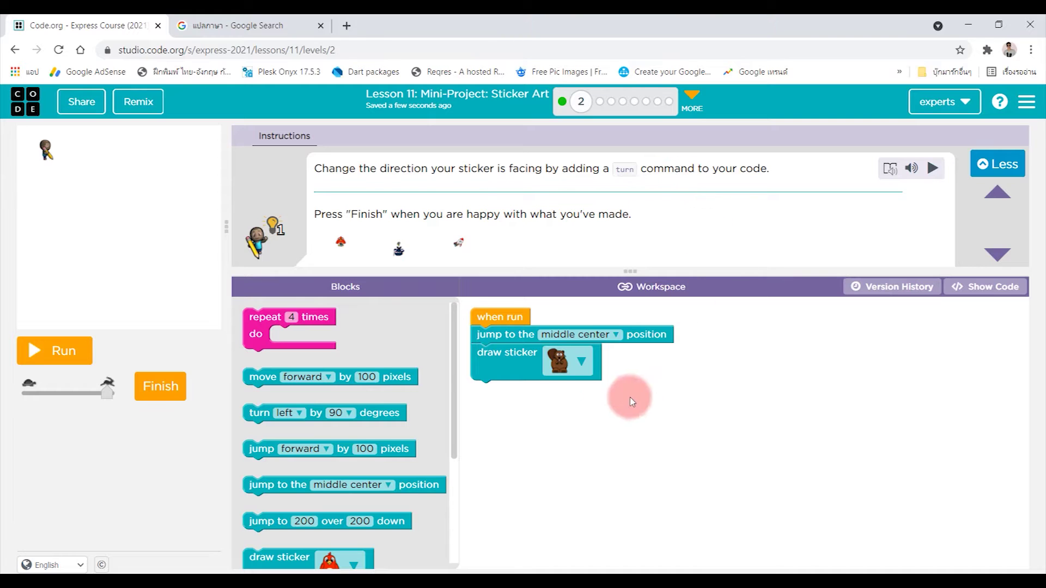
left_click(44, 364)
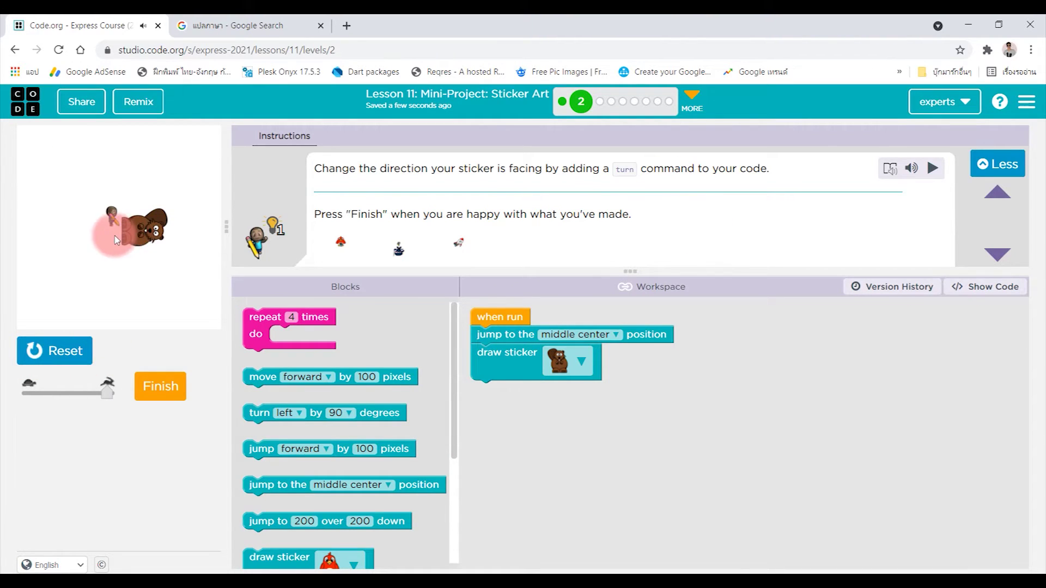
Add a 'turn left by 90 degrees' block and move it directly under the middle-centre jump.
left_click(311, 443)
left_click_drag(261, 411, 491, 388)
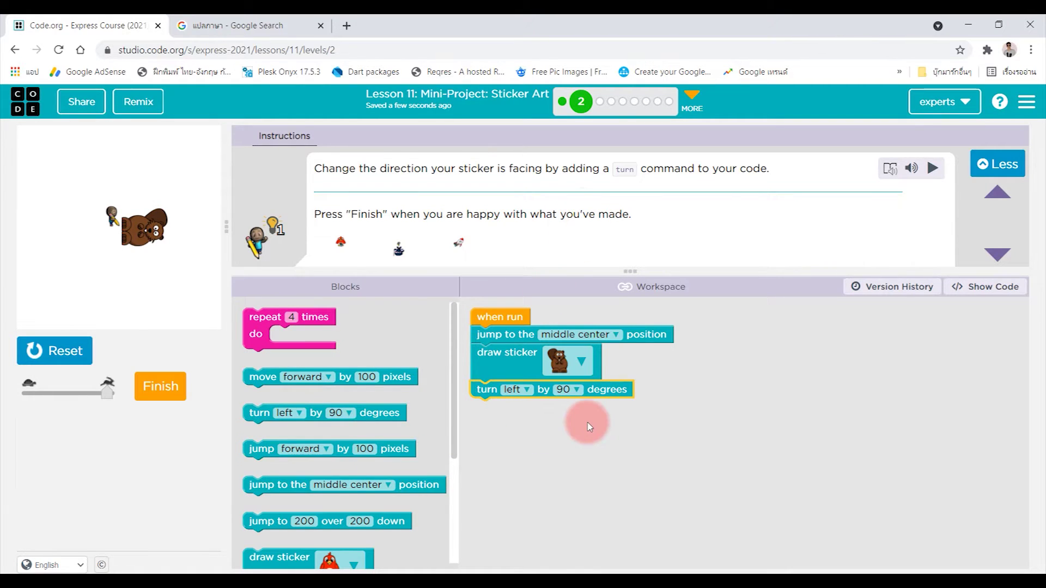
scroll(290, 489, "down", 2)
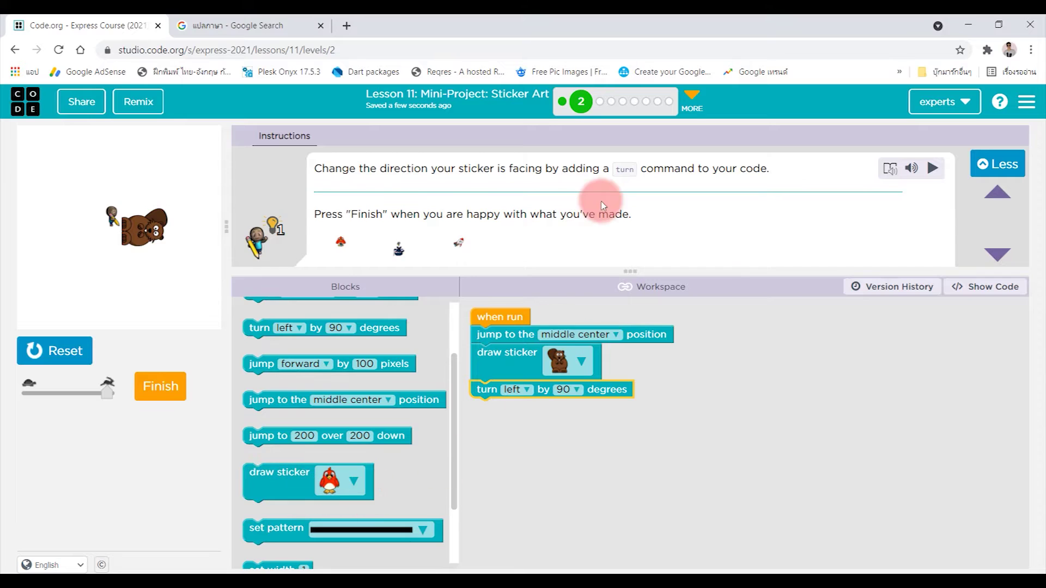
left_click(65, 349)
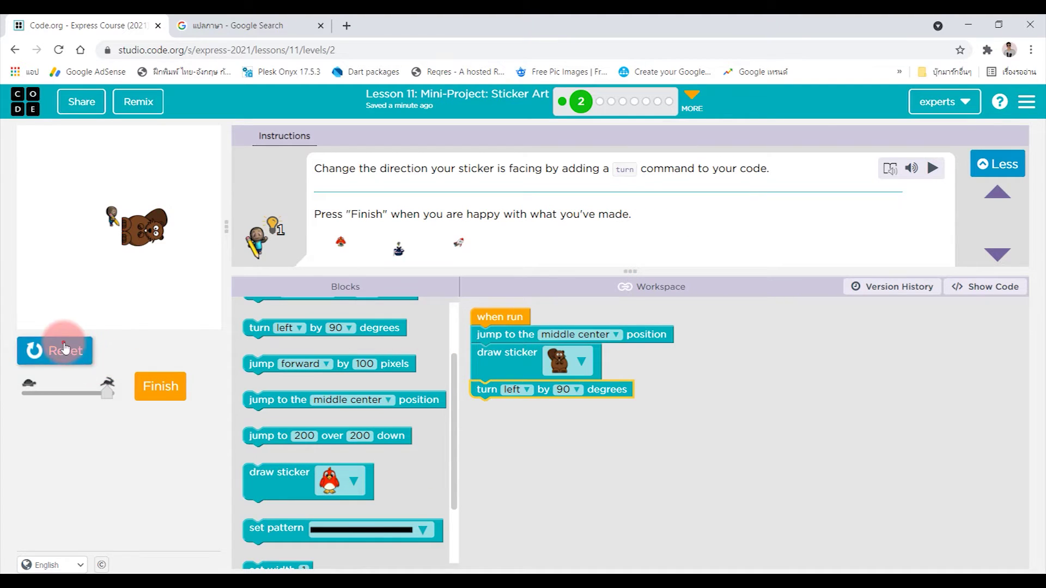
left_click(62, 355)
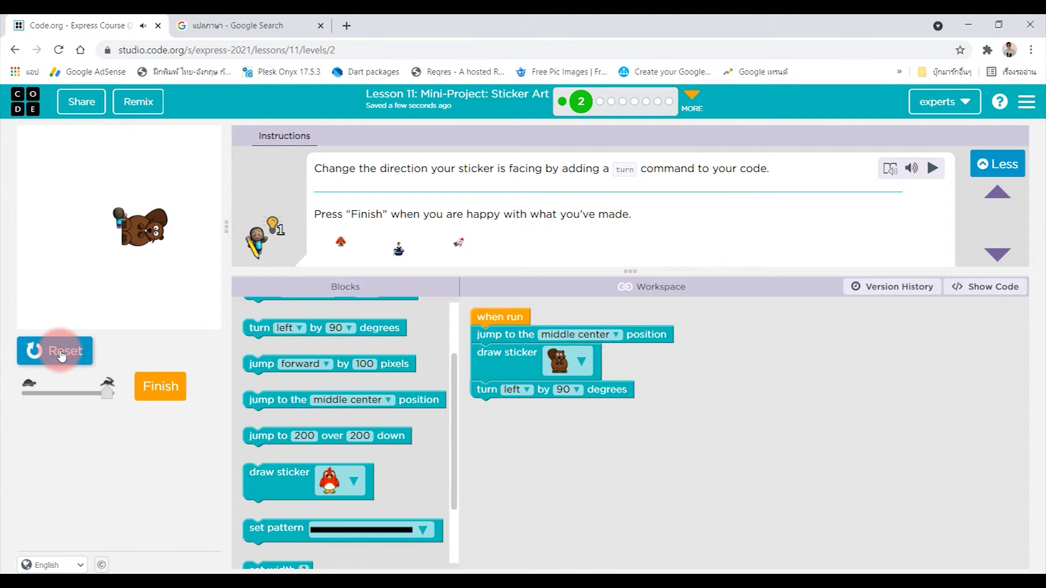
left_click(62, 355)
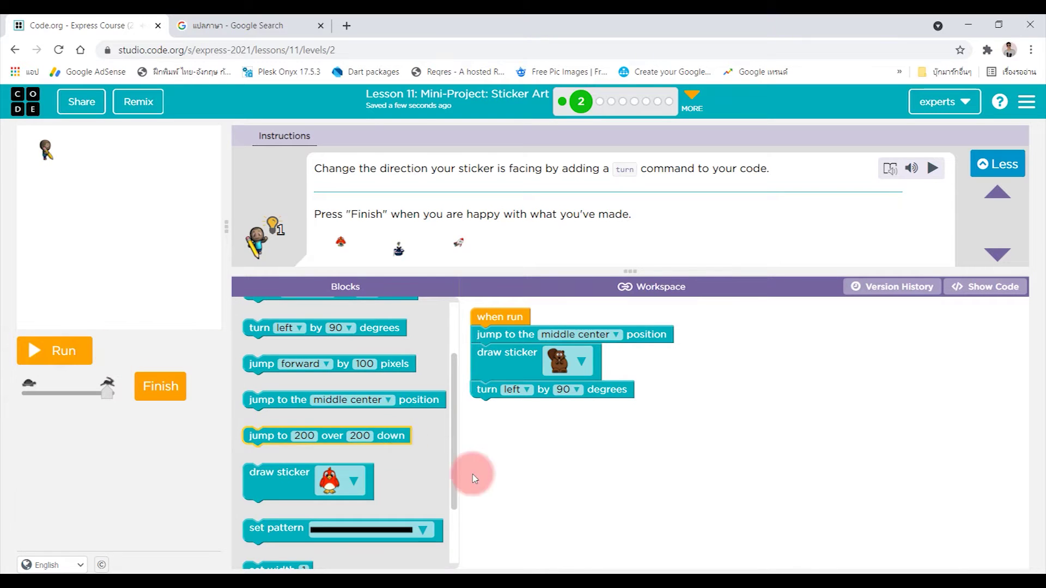
scroll(364, 477, "down", 2)
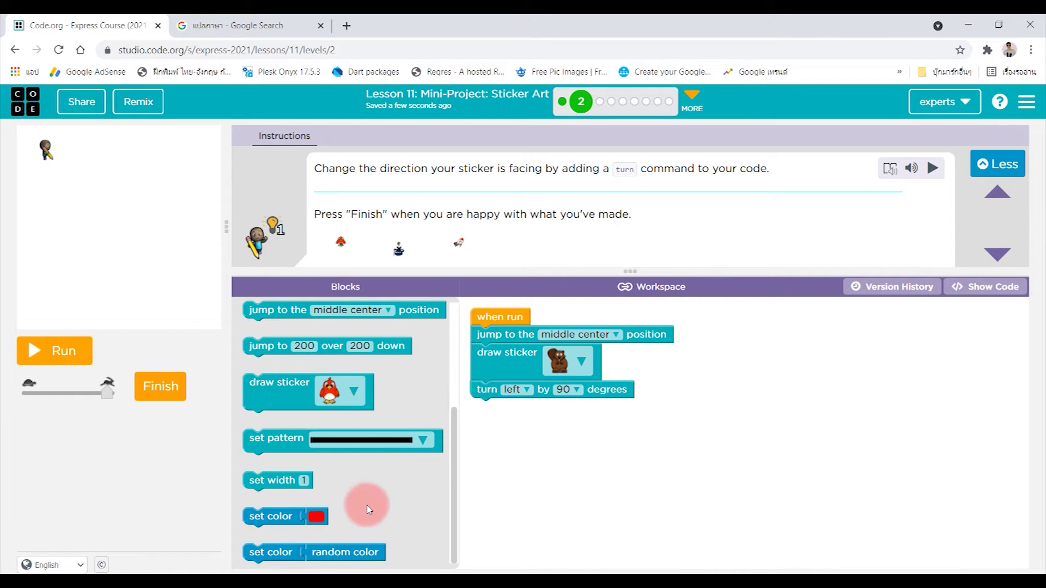
scroll(348, 506, "up", 4)
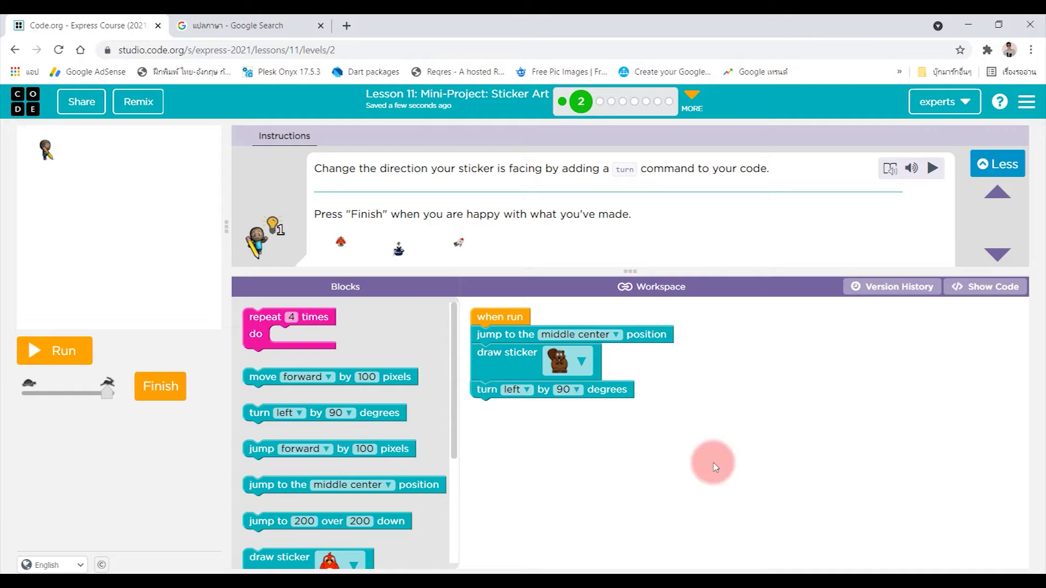
left_click_drag(487, 389, 487, 352)
Rearrange the turn and draw sticker blocks, test-running, so the turn follows the jump.
left_click(51, 353)
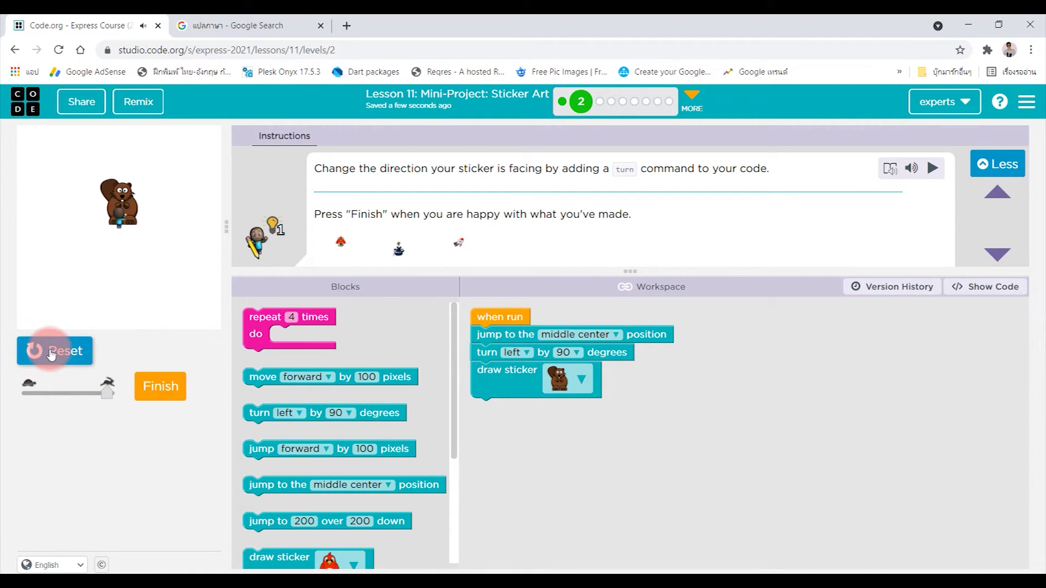
left_click(51, 353)
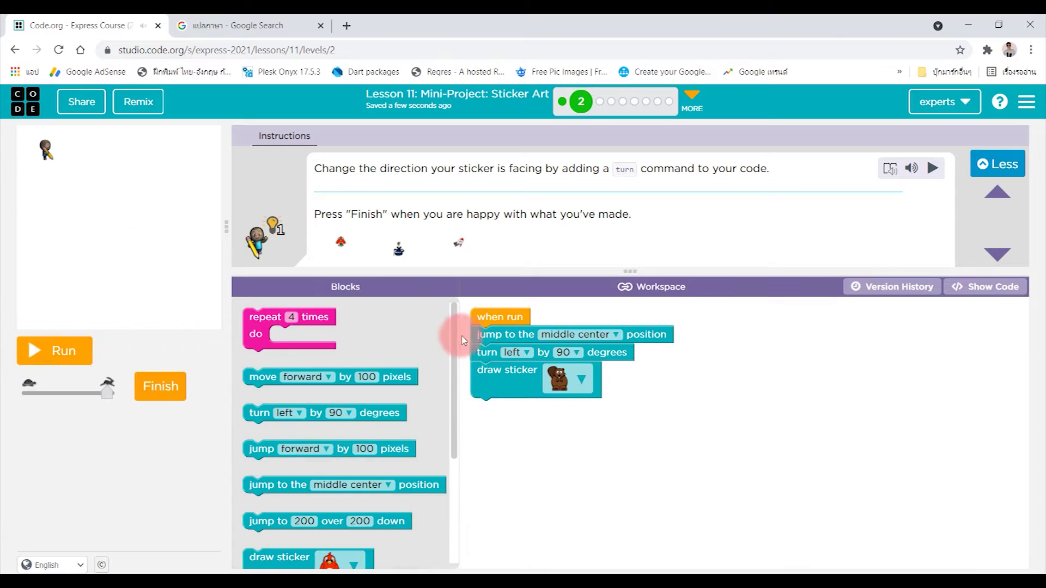
left_click_drag(502, 386, 506, 402)
left_click_drag(507, 357, 725, 425)
left_click(65, 350)
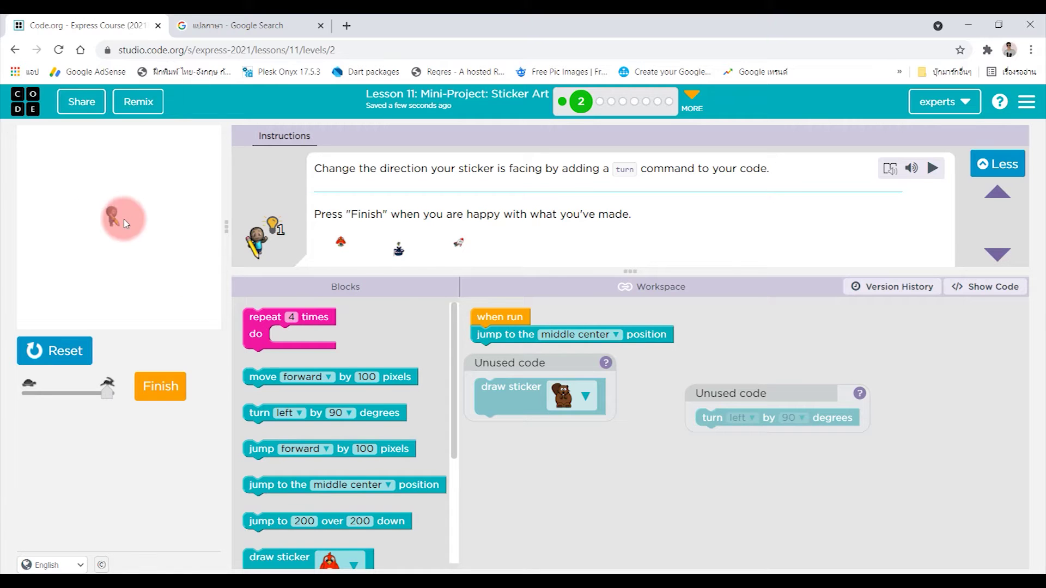
left_click_drag(542, 398, 512, 373)
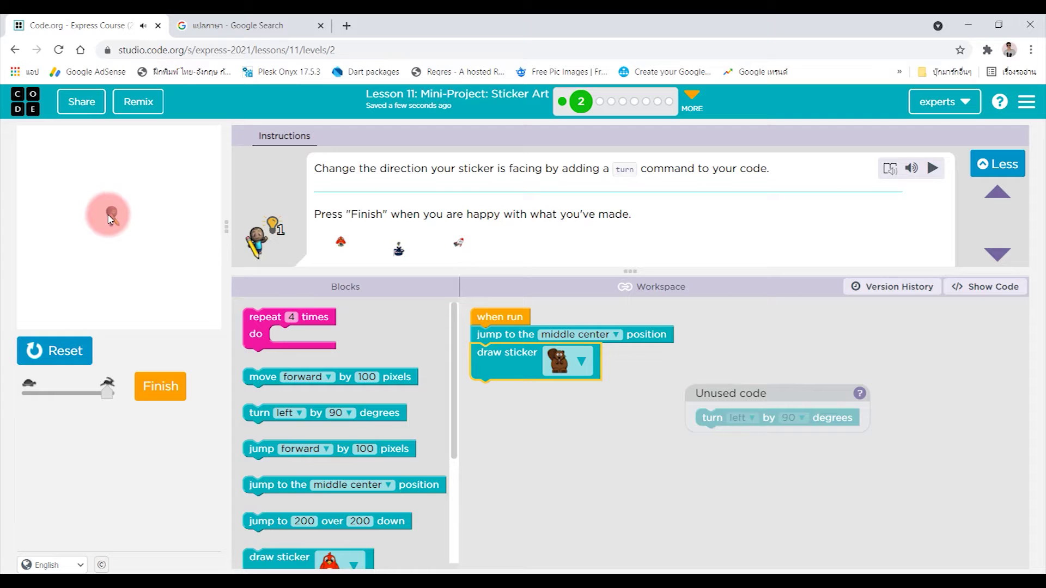
left_click_drag(711, 418, 496, 370)
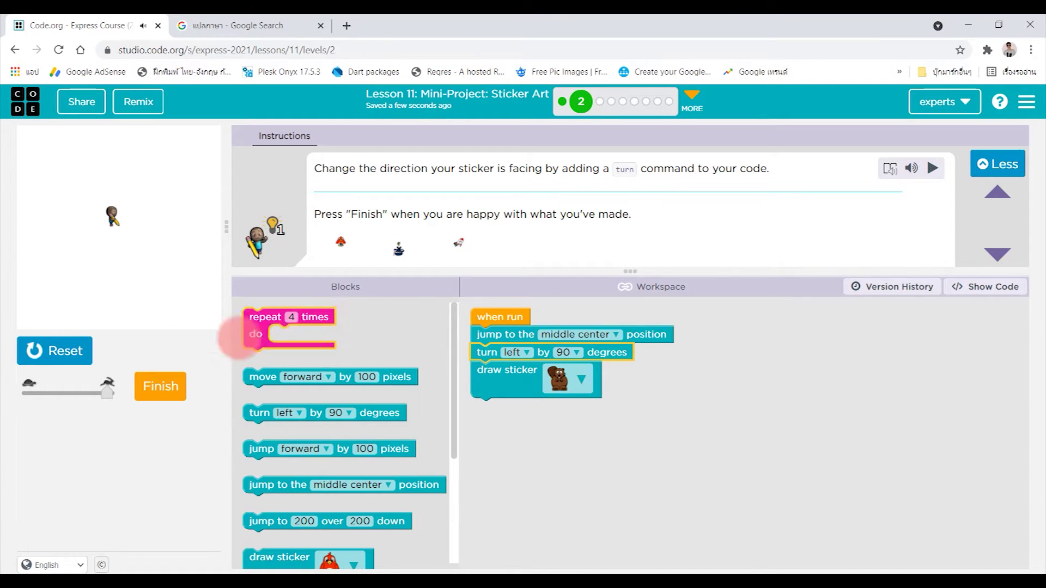
left_click_drag(523, 381, 789, 545)
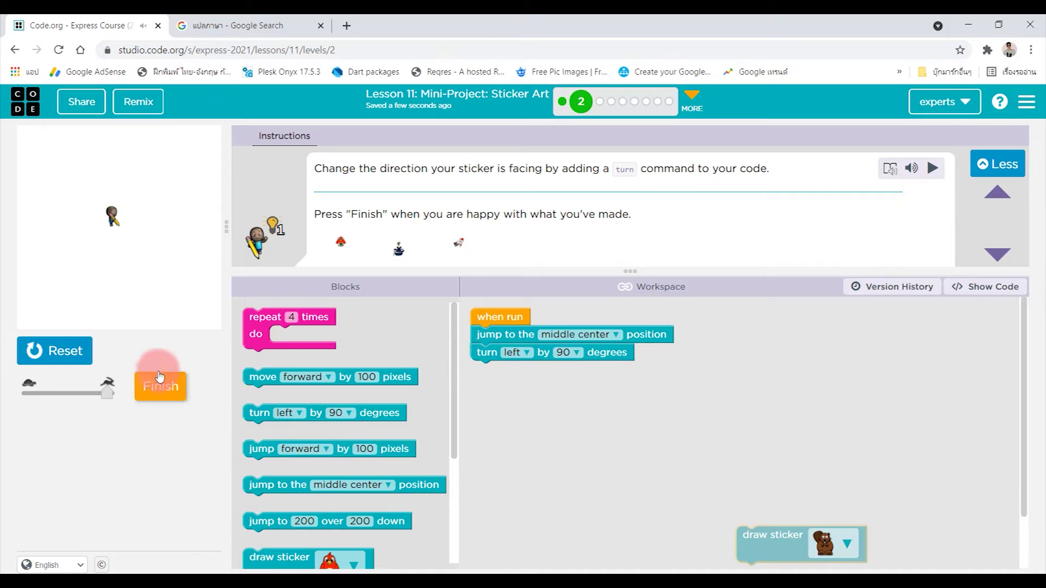
left_click(58, 350)
left_click(58, 350)
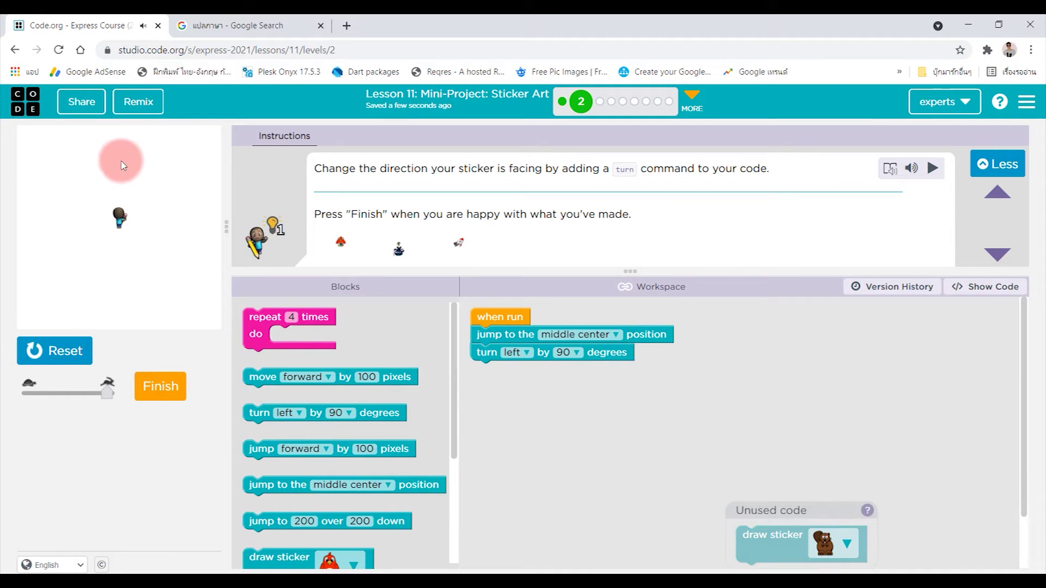
Attach the beaver draw sticker under the turn, run it, then finish and continue.
left_click_drag(769, 537, 502, 384)
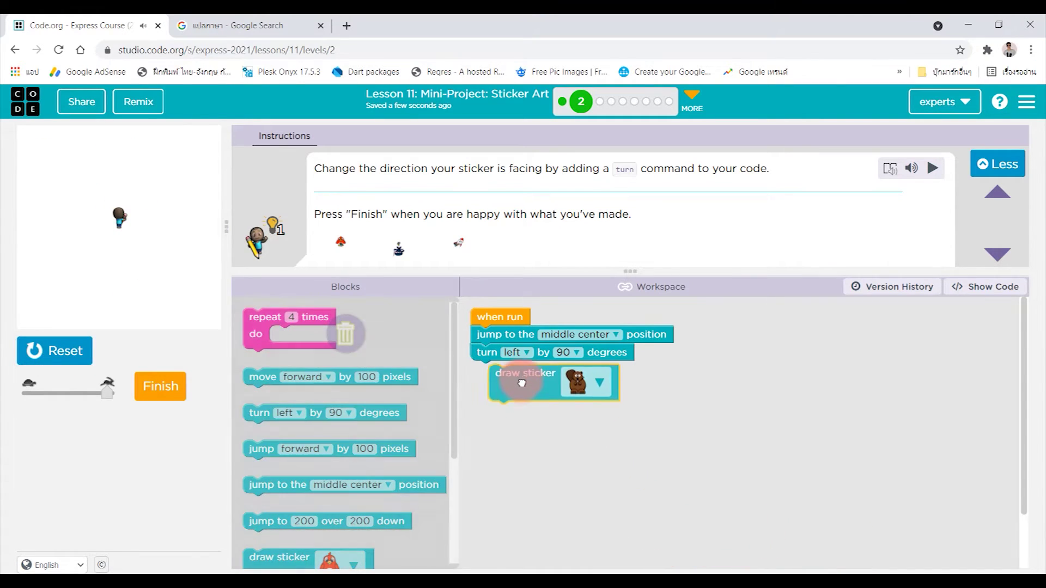
left_click(153, 240)
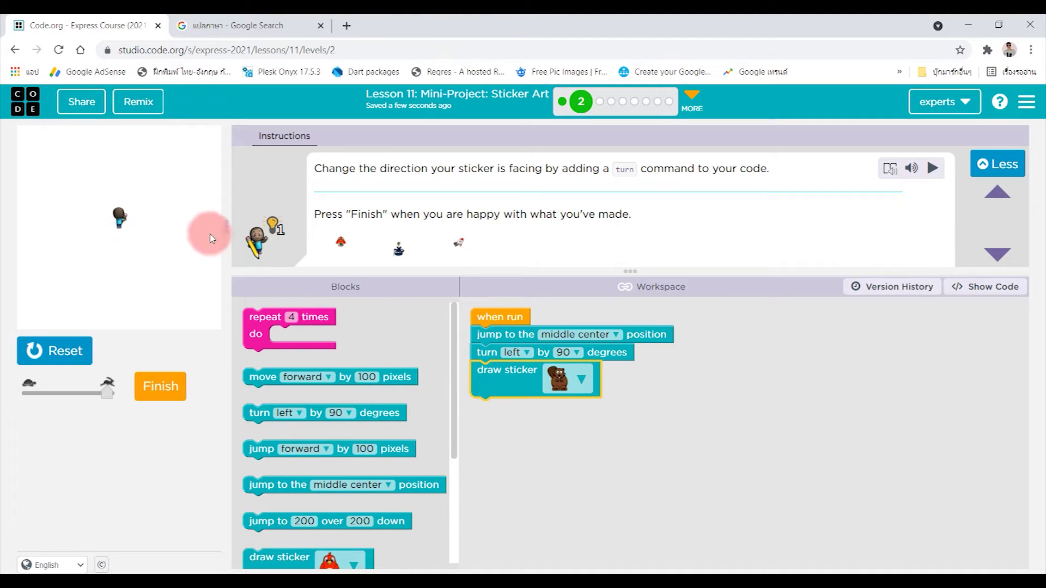
left_click(76, 351)
left_click(82, 351)
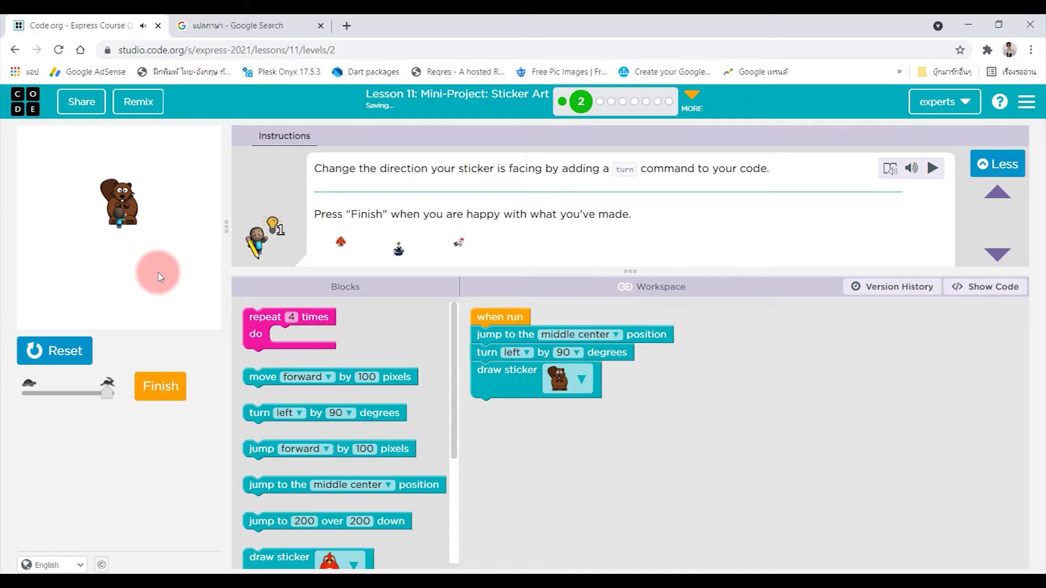
left_click(162, 393)
left_click(705, 360)
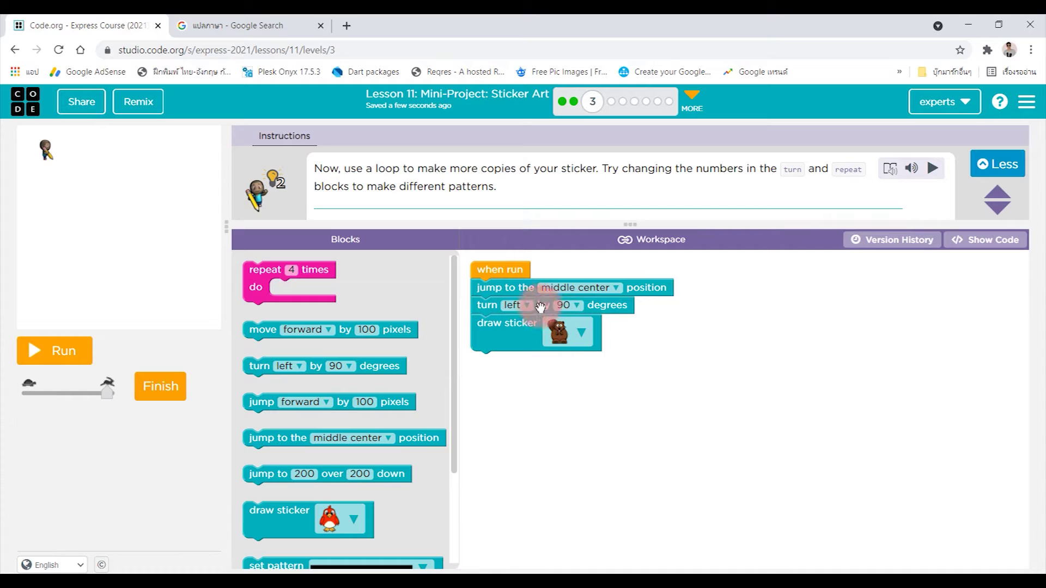
Wrap the jump, turn and draw sticker steps in a repeat 4 times loop and run it.
left_click_drag(259, 269, 533, 410)
left_click_drag(476, 304, 524, 316)
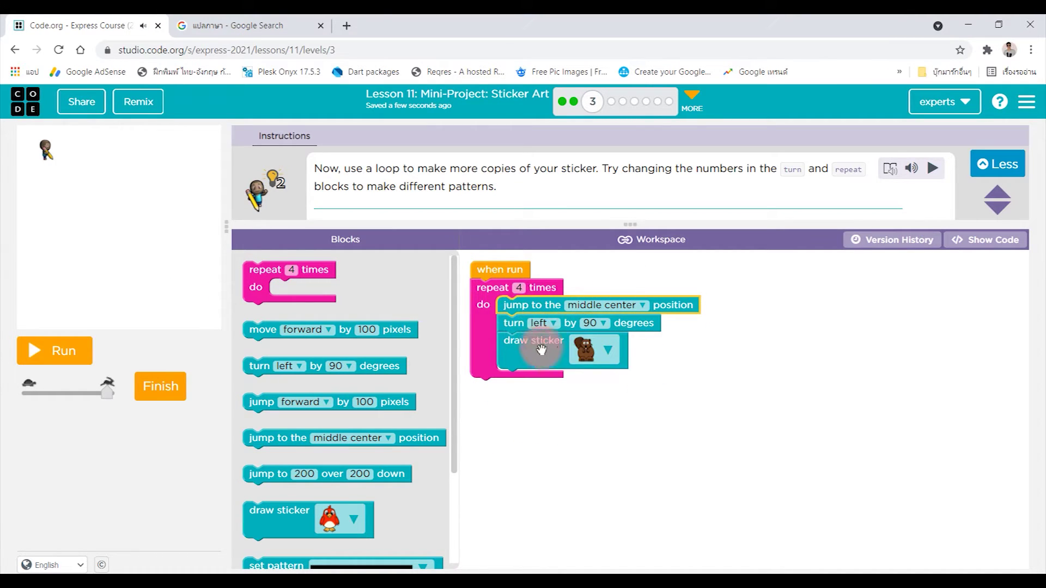
left_click(63, 350)
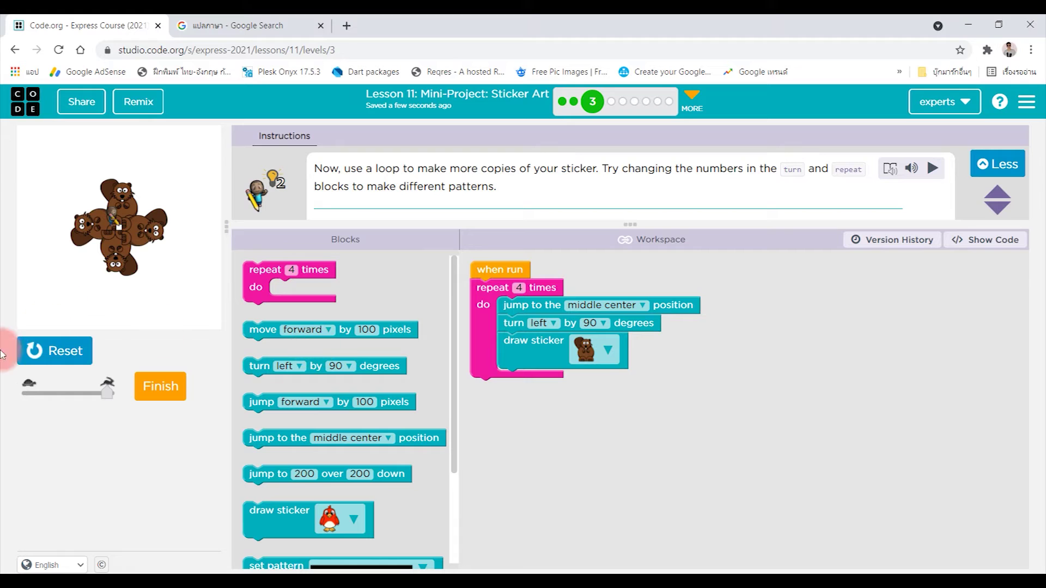
Rebuild the repeat loop around the sticker steps and rerun to draw the four-beaver cross.
left_click_drag(520, 305, 609, 302)
left_click_drag(485, 287, 540, 418)
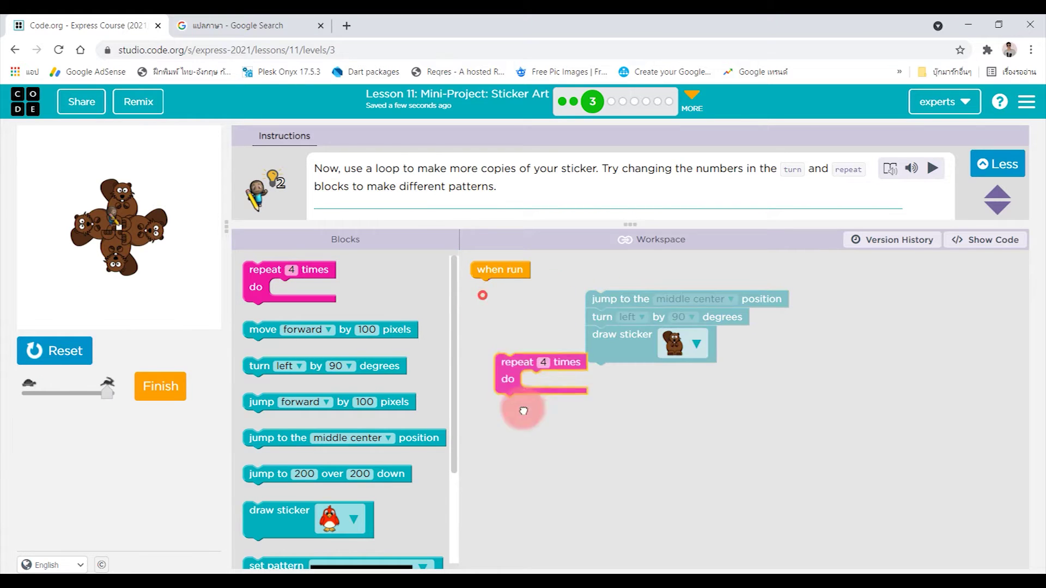
left_click_drag(602, 301, 488, 290)
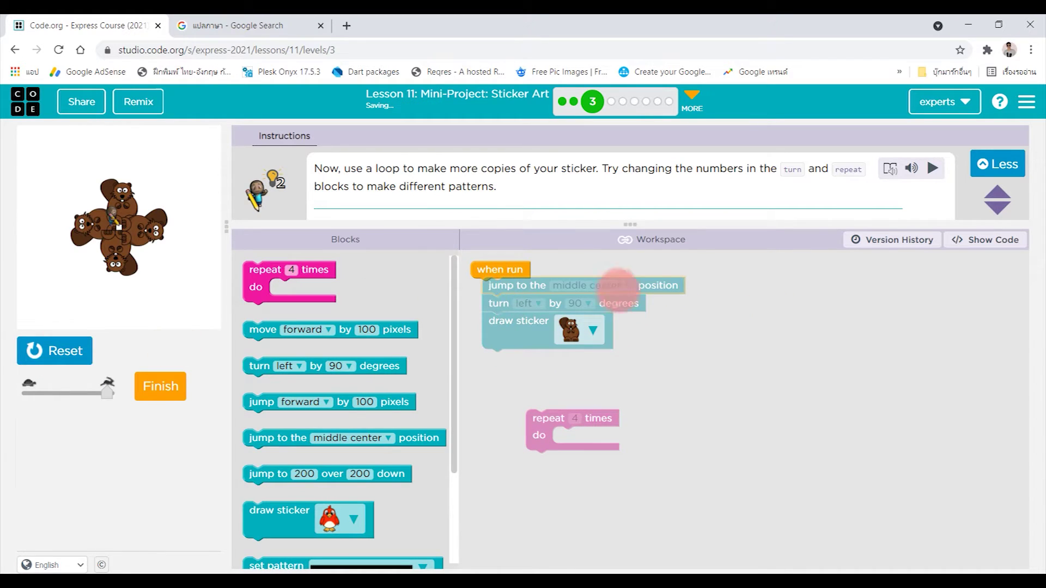
left_click_drag(495, 286, 487, 289)
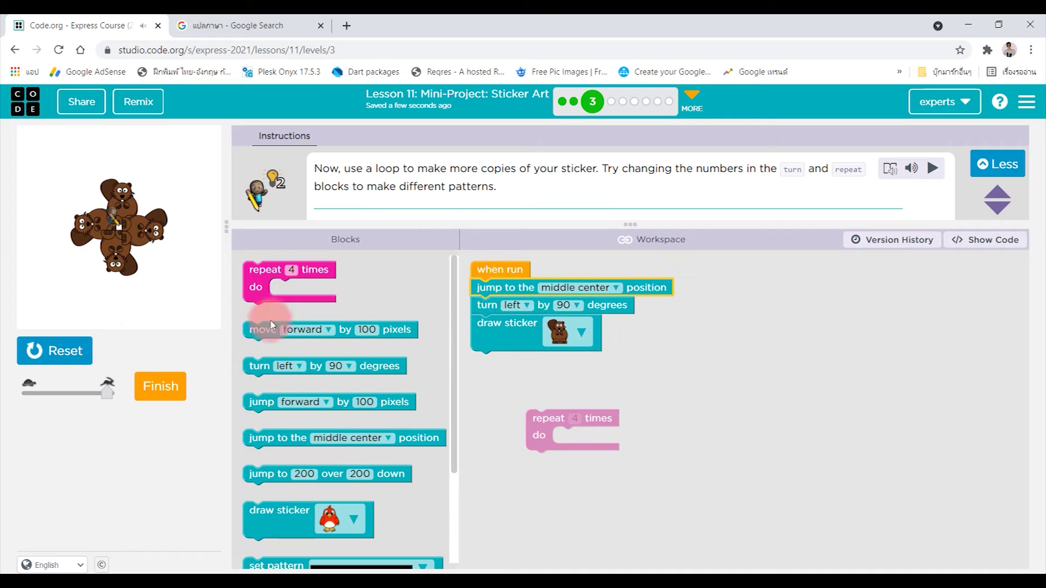
left_click(57, 350)
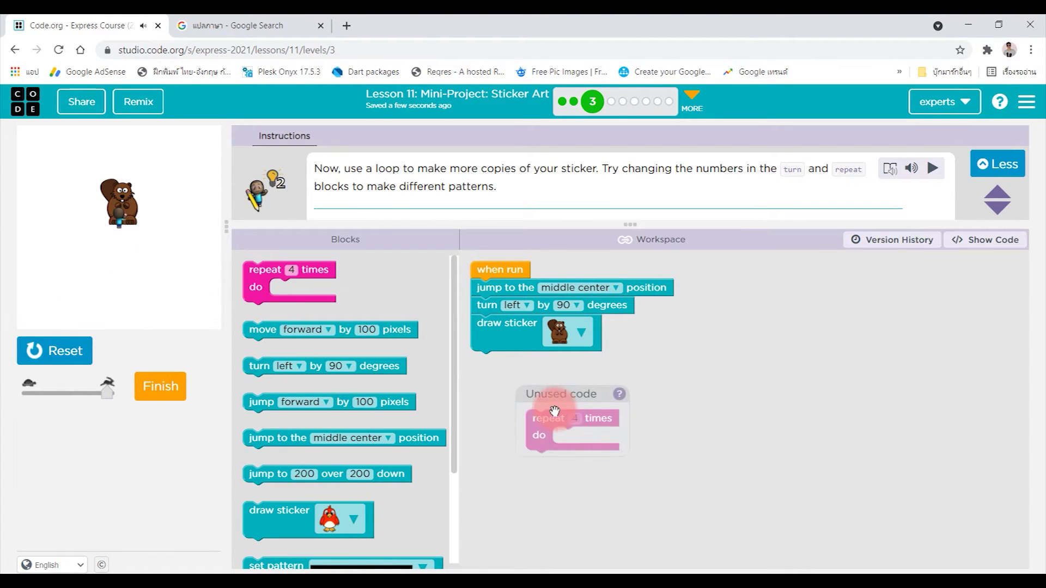
mouse_move(543, 426)
left_mouse_down()
mouse_move(488, 296)
mouse_move(512, 307)
left_mouse_up()
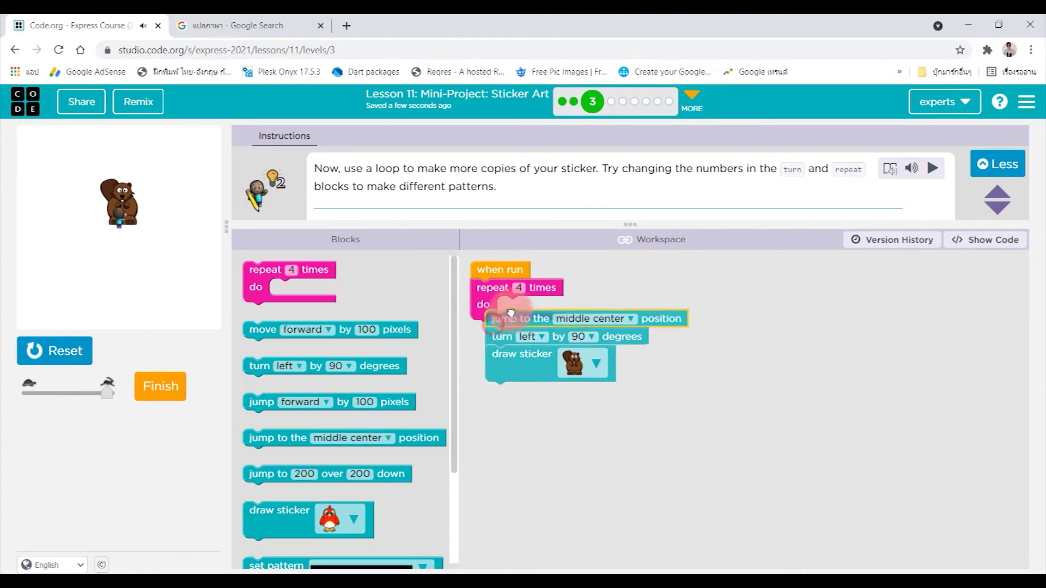
left_click(64, 349)
left_click(63, 349)
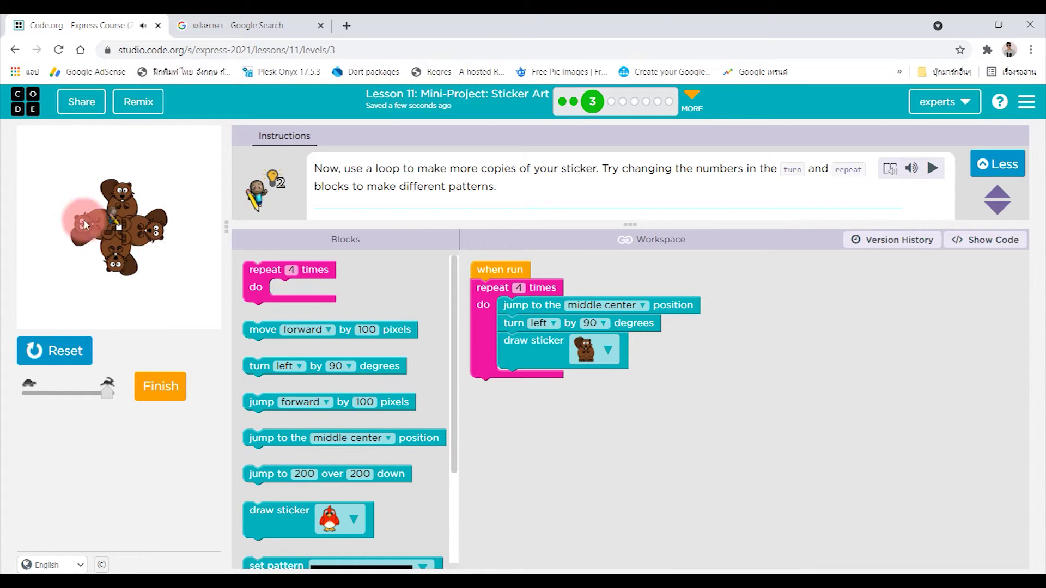
left_click_drag(394, 188, 497, 201)
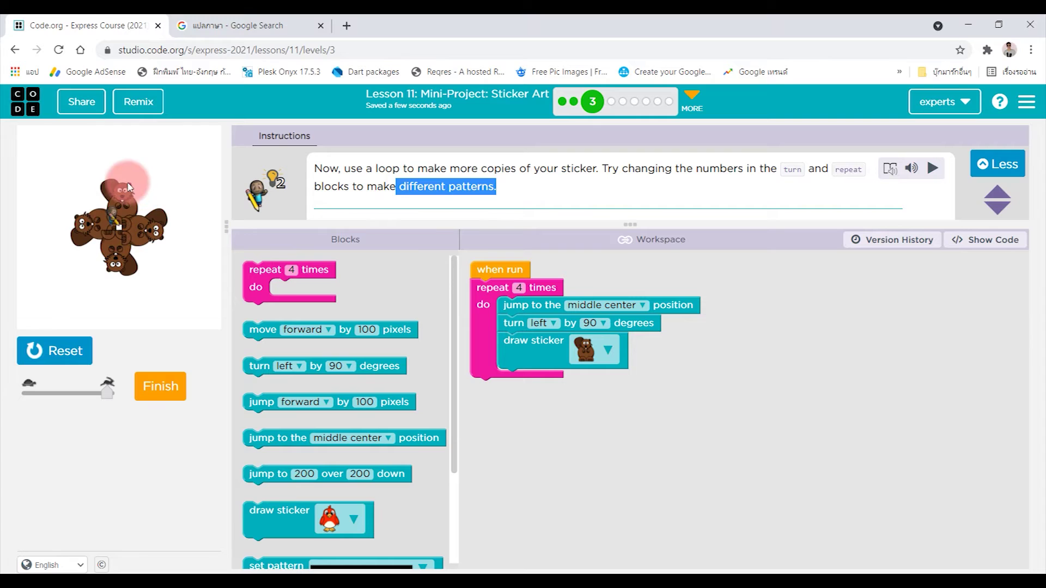
left_click(301, 280)
Change the turn angle to 60 degrees and rerun the program.
left_click(672, 415)
left_click(535, 327)
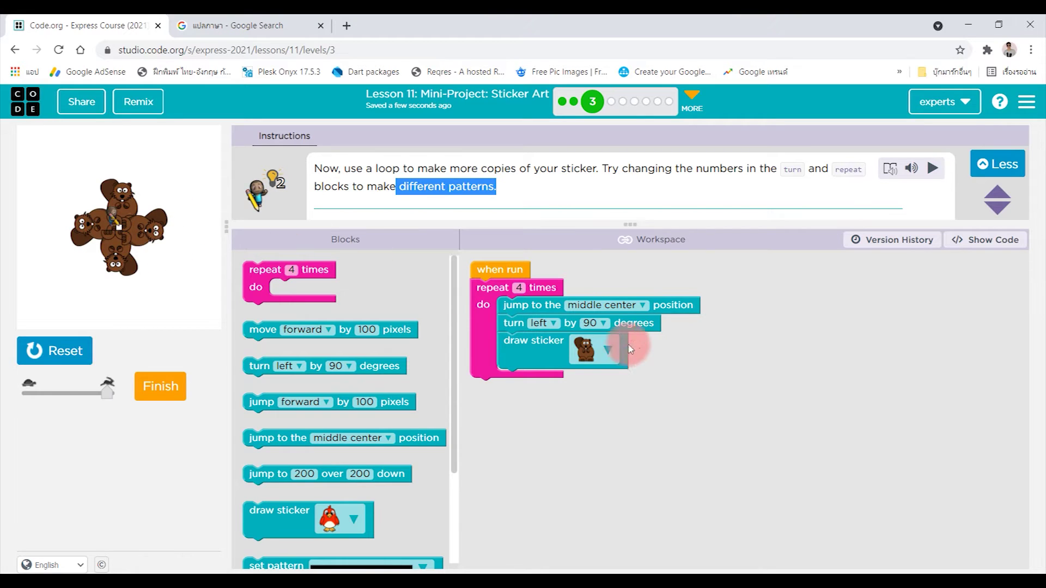
left_click(593, 323)
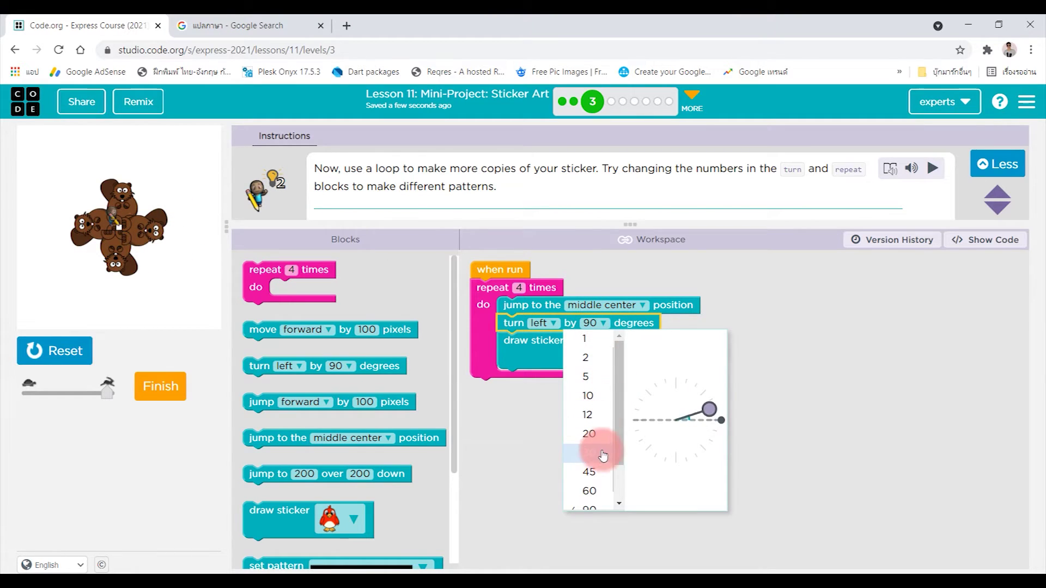
left_click(597, 493)
left_click(55, 351)
left_click(55, 351)
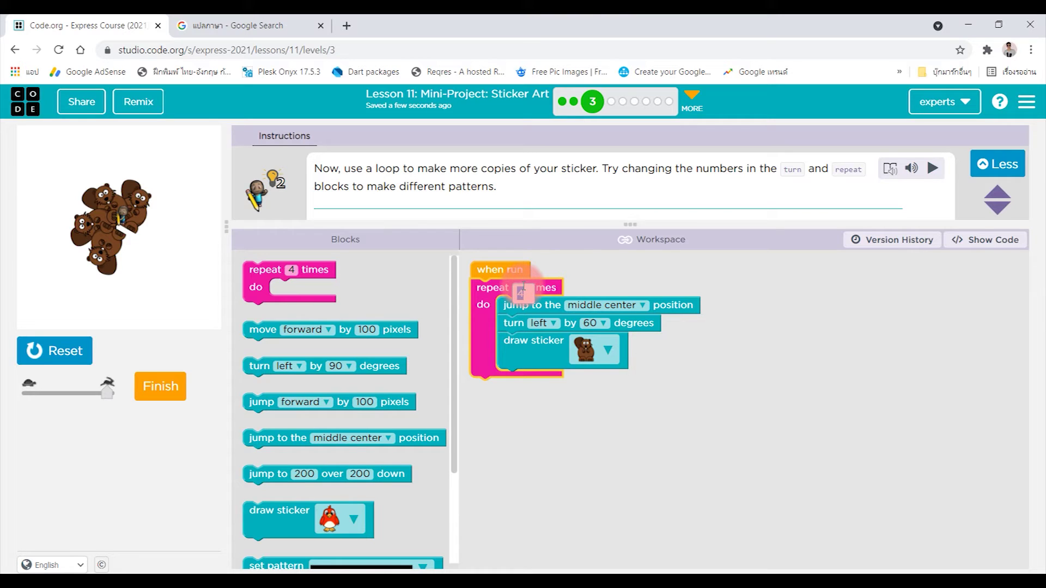
Set the repeat count to 6, run to draw six beavers, and submit the drawing.
type("6")
left_click(54, 350)
left_click(57, 351)
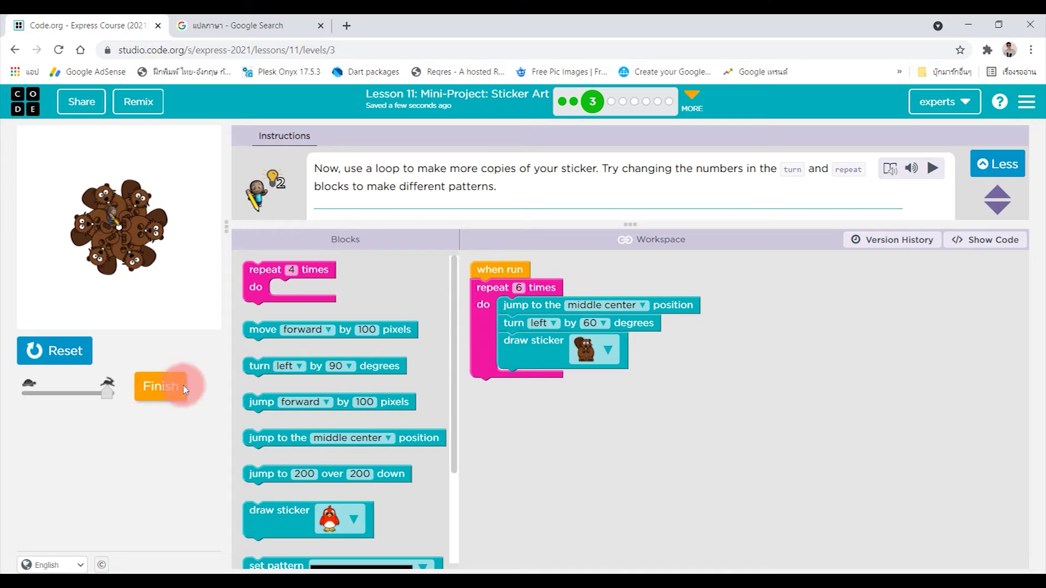
left_click(299, 298)
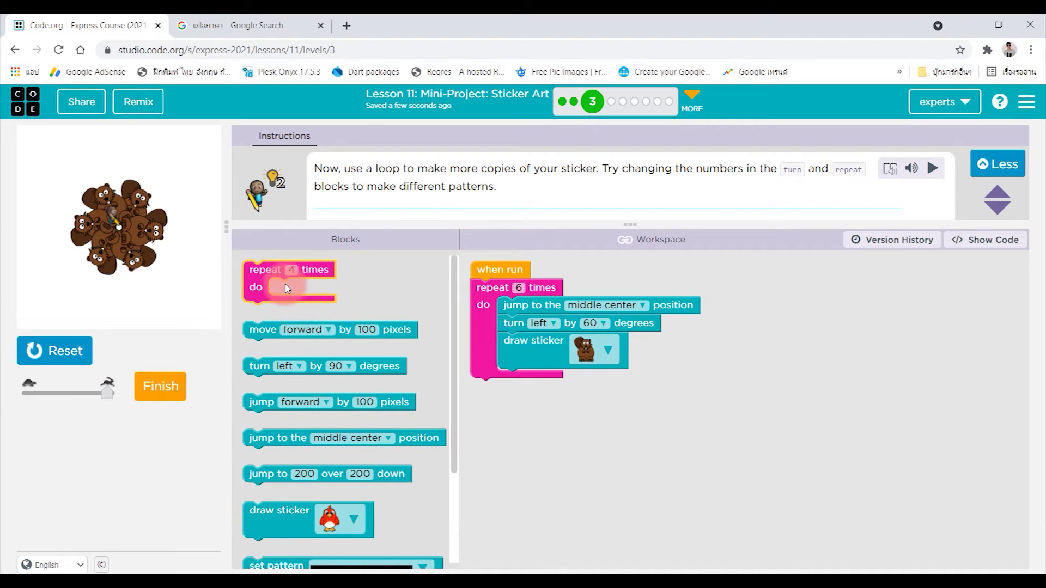
left_click(287, 320)
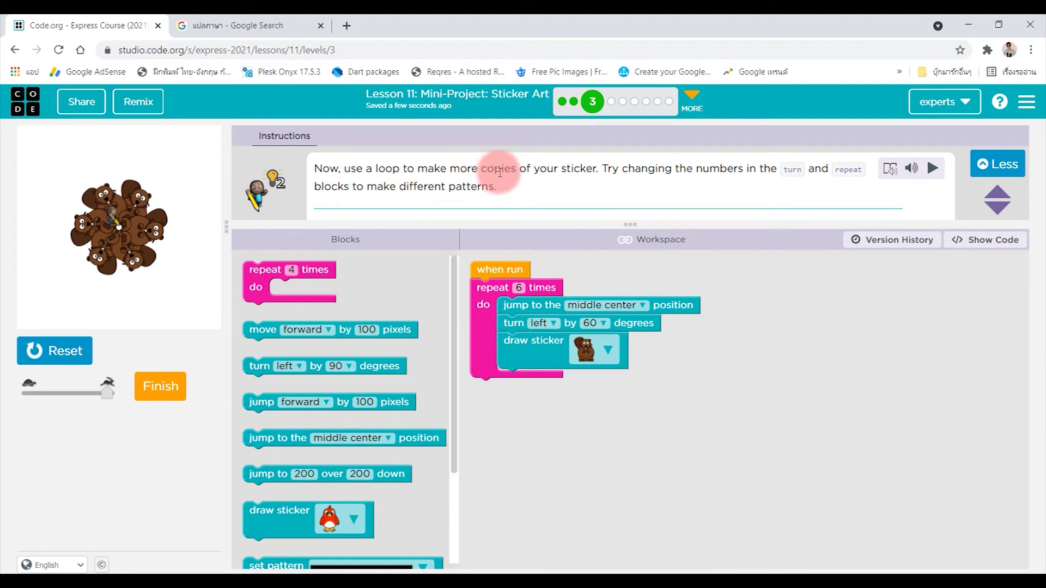
left_click_drag(486, 171, 567, 171)
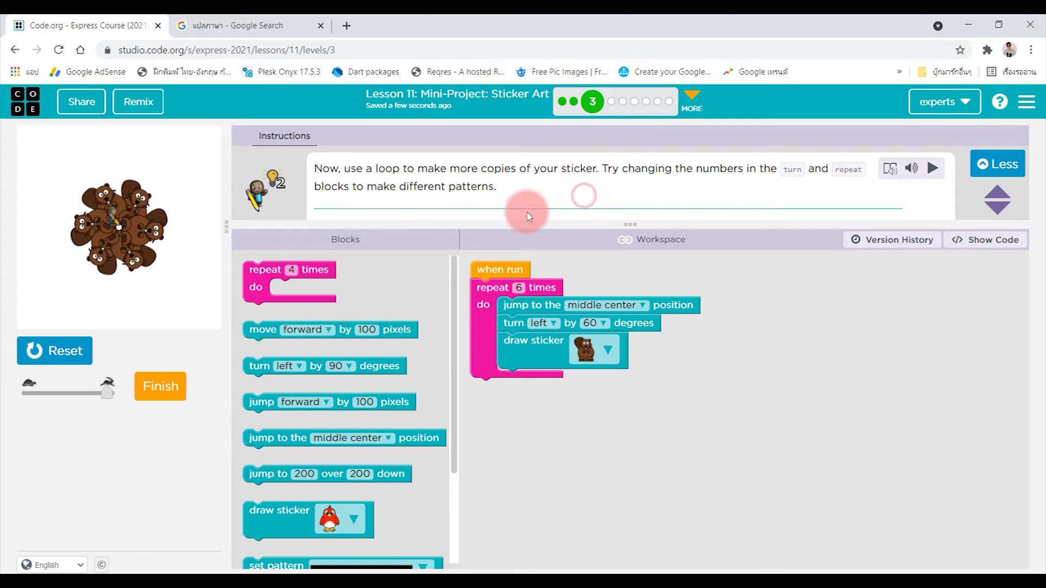
left_click(166, 397)
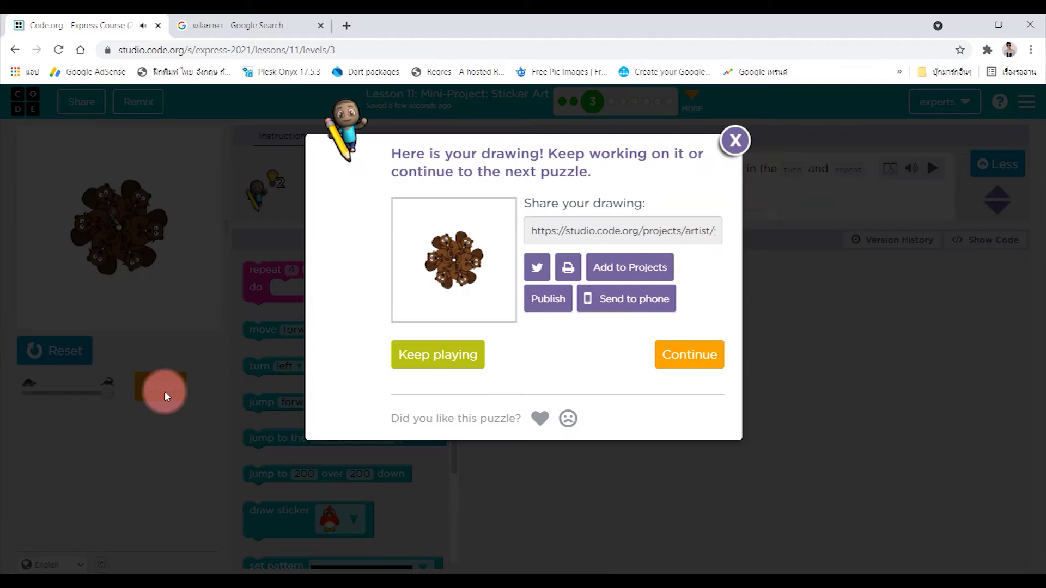
Move on to level 4 and run the carried-over loop to draw the six-beaver ring.
left_click(671, 360)
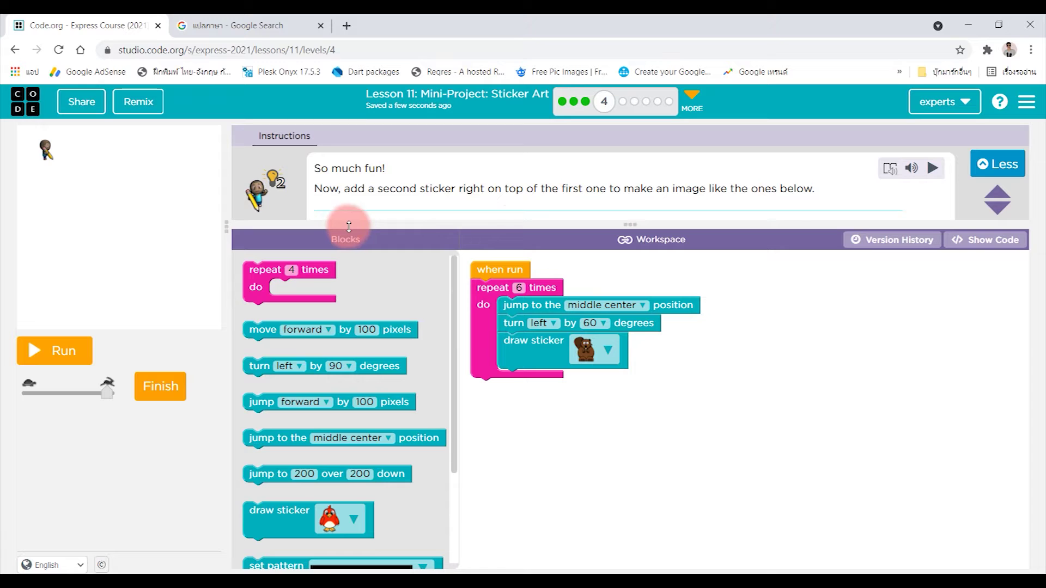
left_click_drag(457, 188, 425, 188)
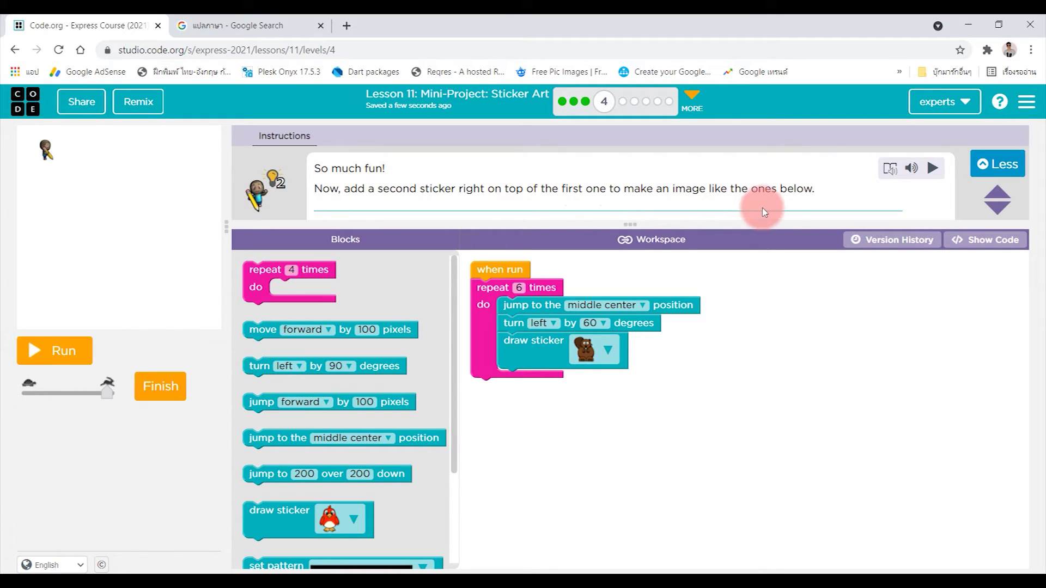
left_click(52, 361)
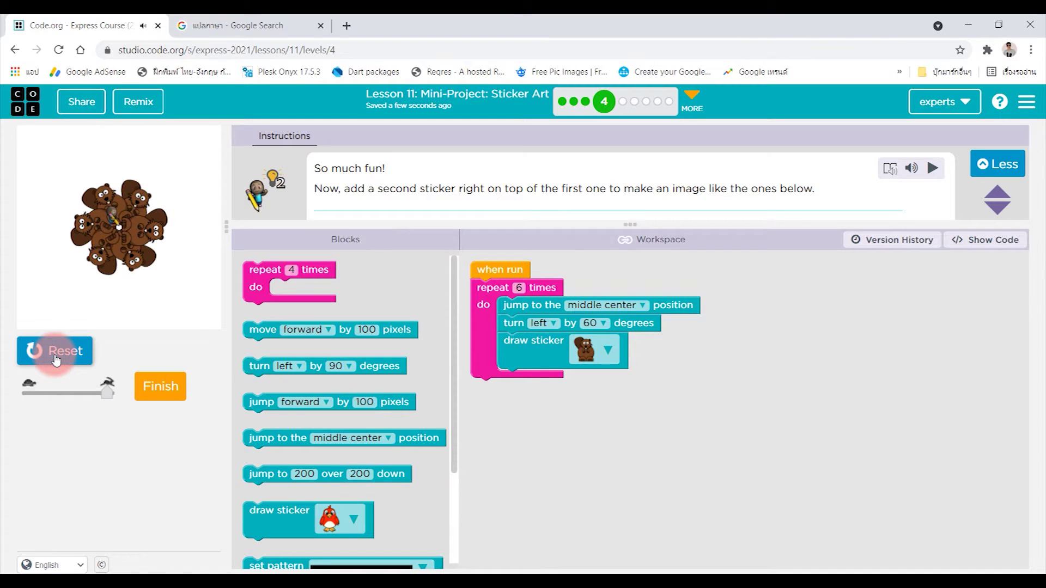
Attach a bird draw sticker block below the repeat loop and run the program.
left_click(53, 361)
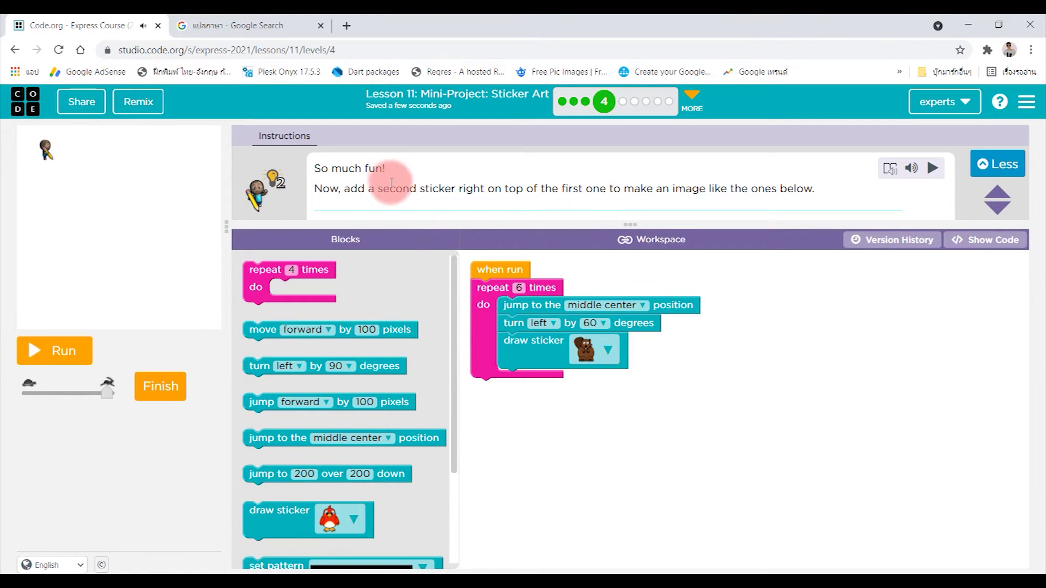
left_click(299, 413)
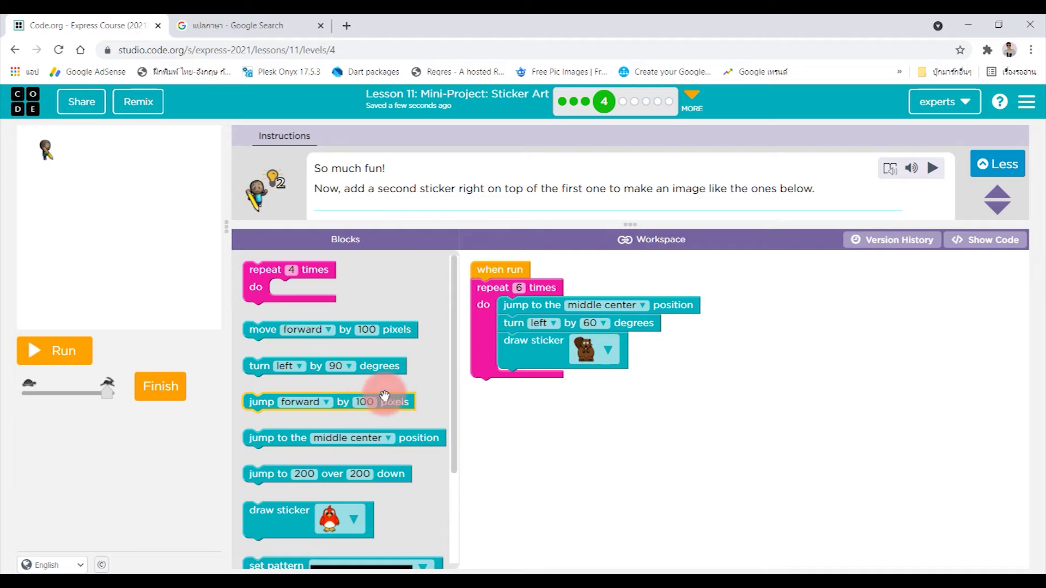
scroll(315, 417, "down", 3)
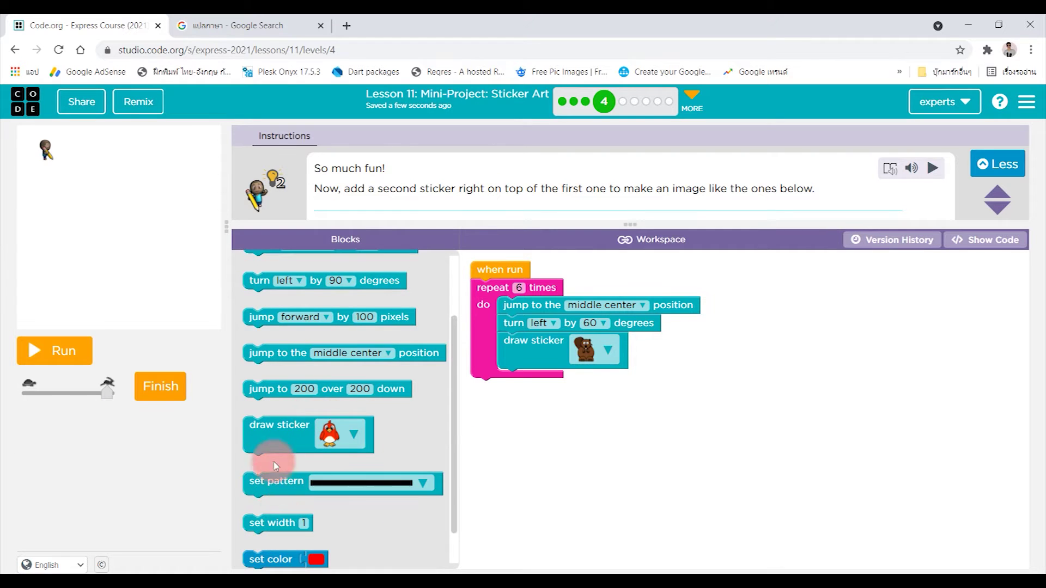
mouse_move(264, 434)
left_mouse_down()
mouse_move(505, 415)
mouse_move(492, 395)
left_mouse_up()
left_click(525, 402)
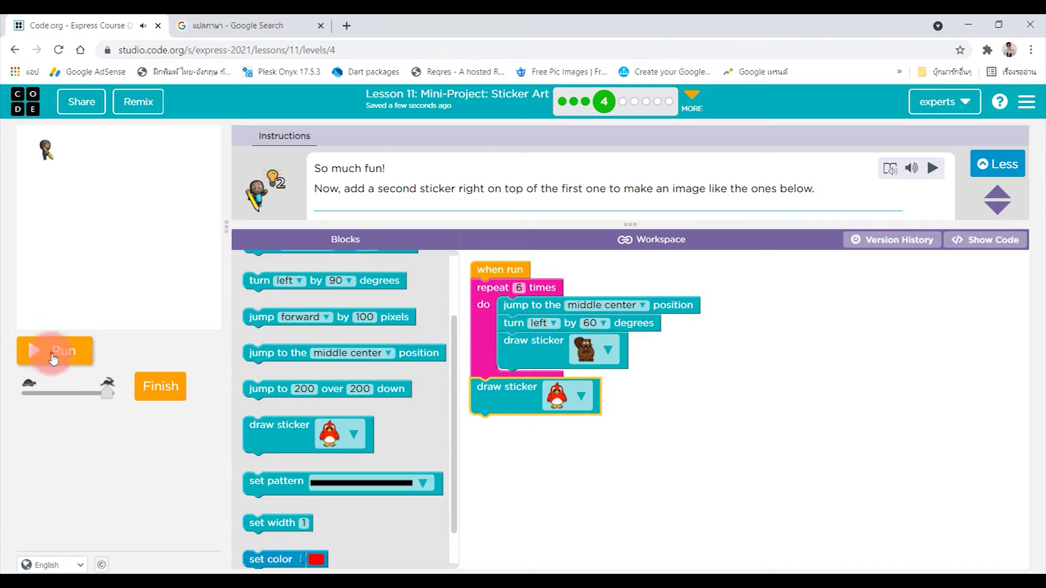
left_click(55, 359)
Finish the level 4 drawing and continue to level 5.
left_click(204, 243)
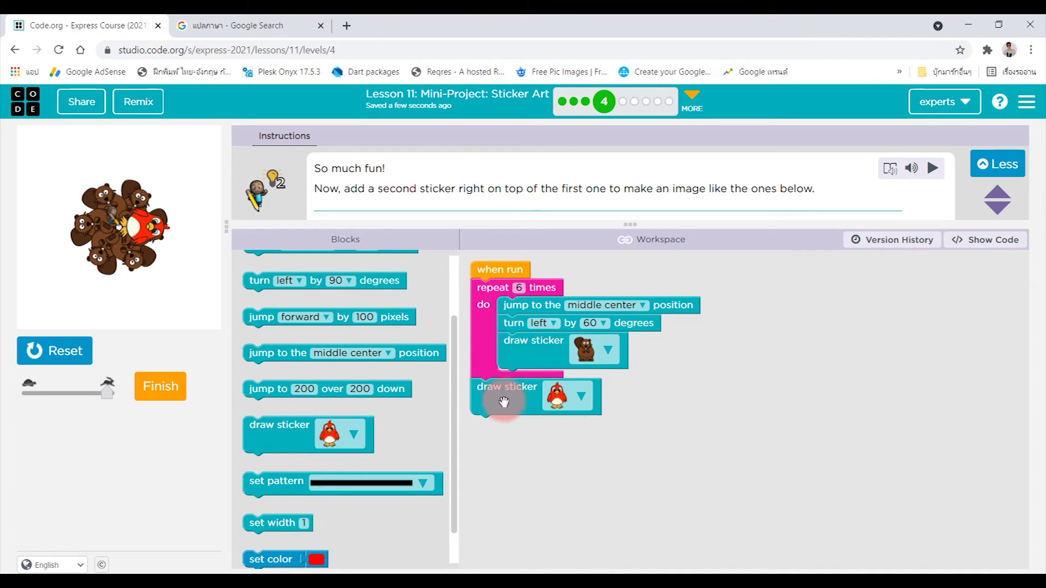
left_click(174, 392)
left_click(693, 363)
type("4")
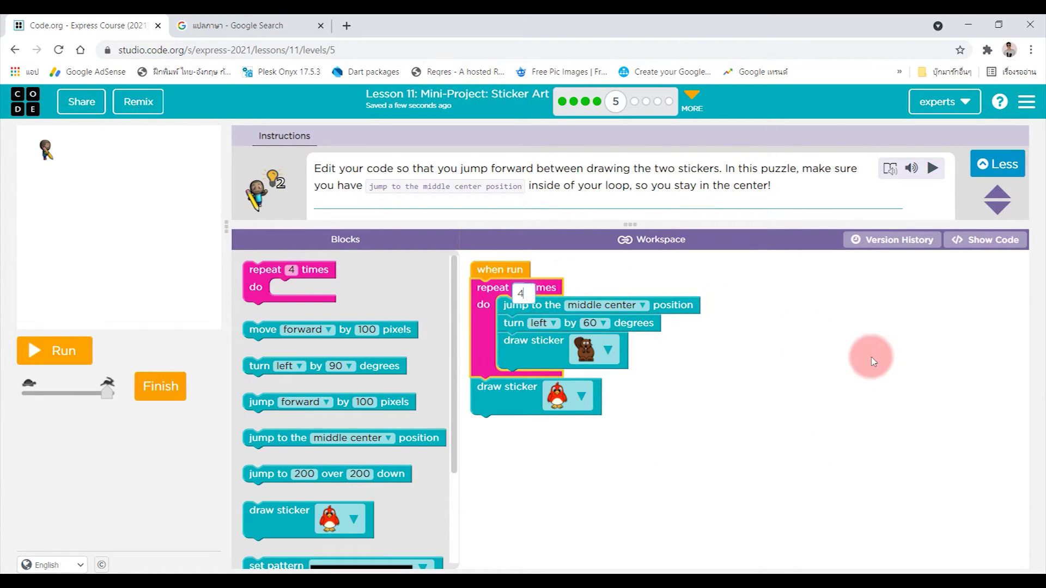
Set the loop's turn angle back to 90 degrees and preview the stickers.
left_click(594, 323)
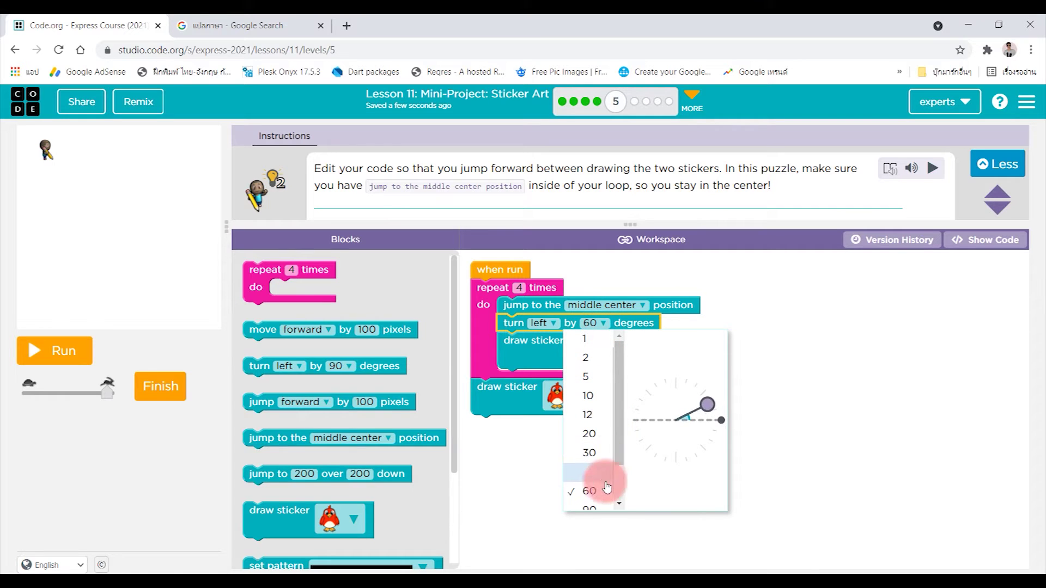
left_click(594, 497)
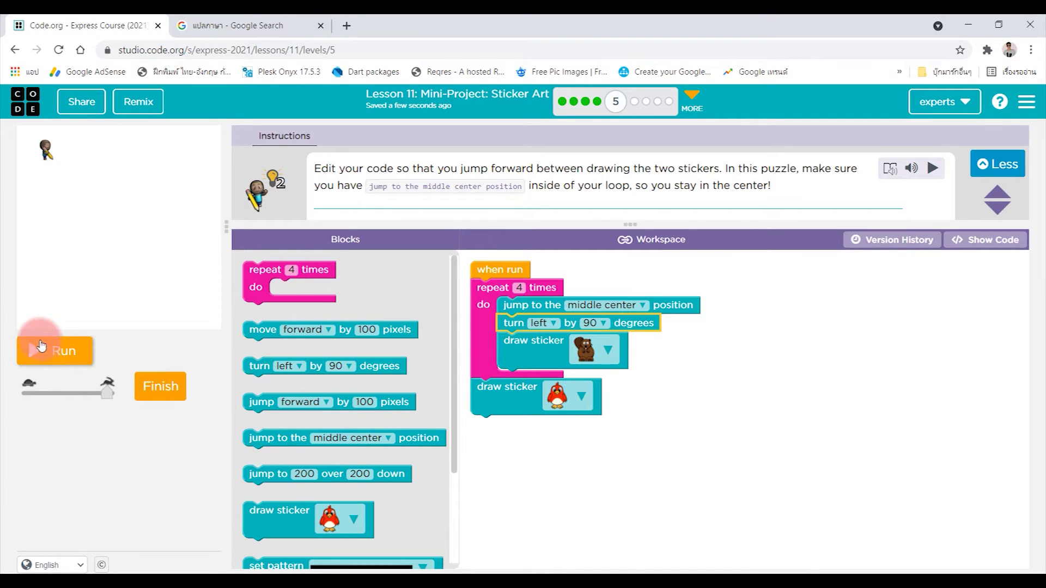
left_click(49, 350)
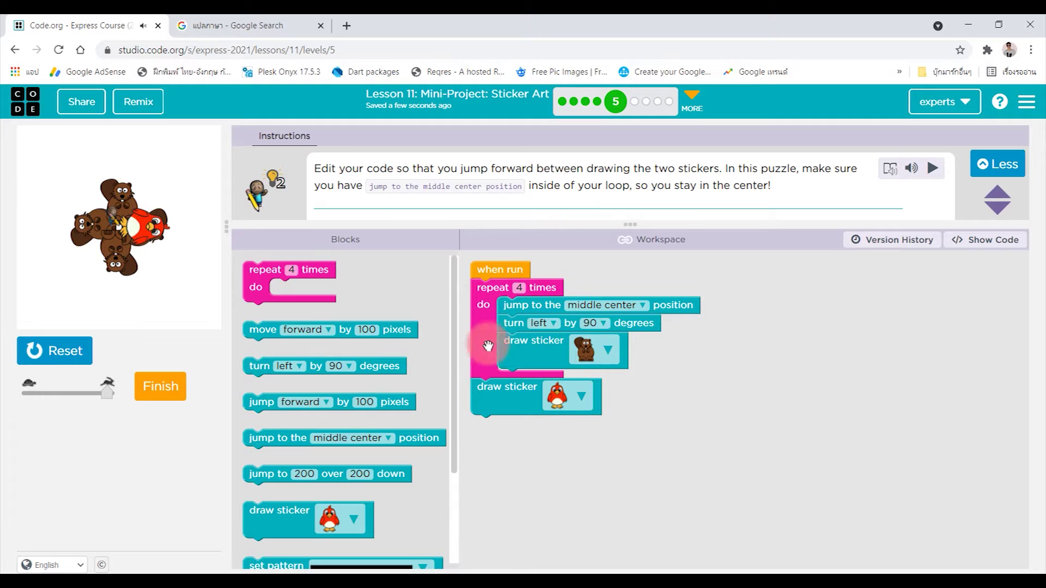
Move 'jump to the middle center' out of the loop to just before the bird sticker.
mouse_move(276, 437)
left_mouse_down()
mouse_move(498, 472)
mouse_move(76, 409)
left_mouse_up()
left_click_drag(531, 324, 589, 367)
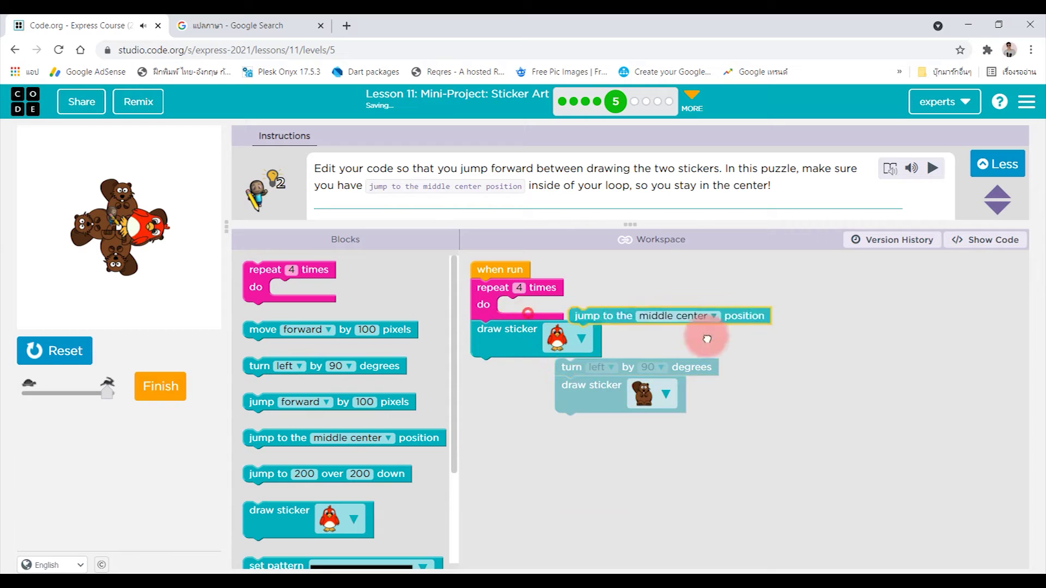
left_click_drag(530, 305, 727, 325)
left_click_drag(574, 370, 517, 309)
left_click(68, 353)
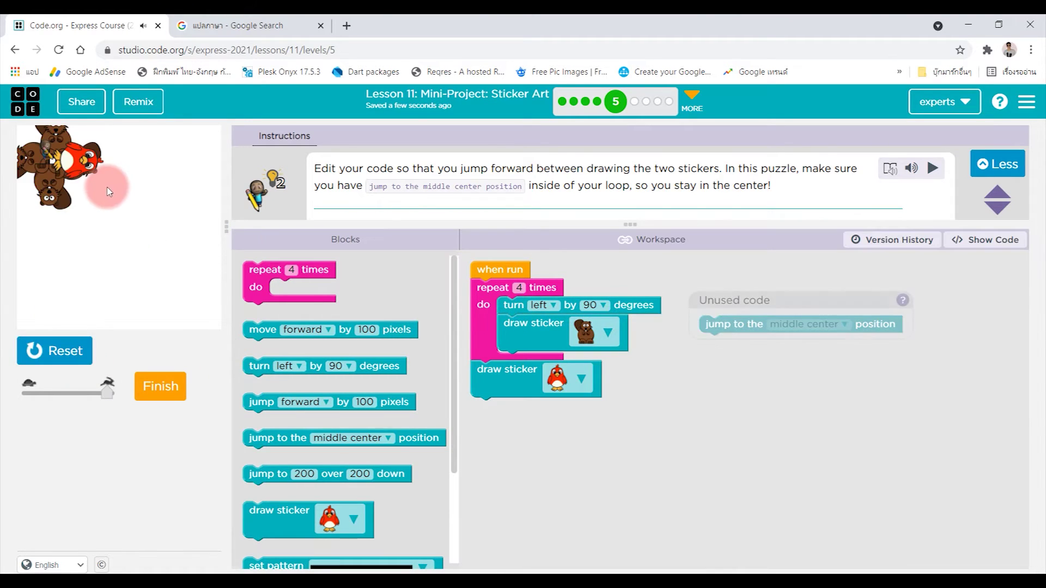
left_click_drag(736, 324, 539, 381)
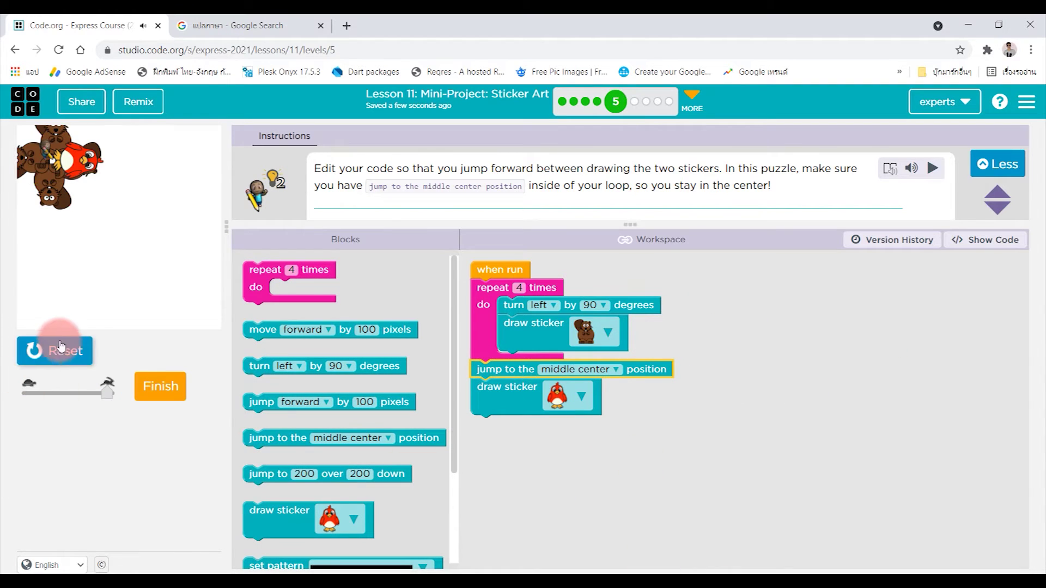
left_click(57, 351)
left_click(57, 352)
Insert a 'turn left by 90 degrees' before the bird sticker, run it, and submit.
left_click(29, 179)
left_click(152, 233)
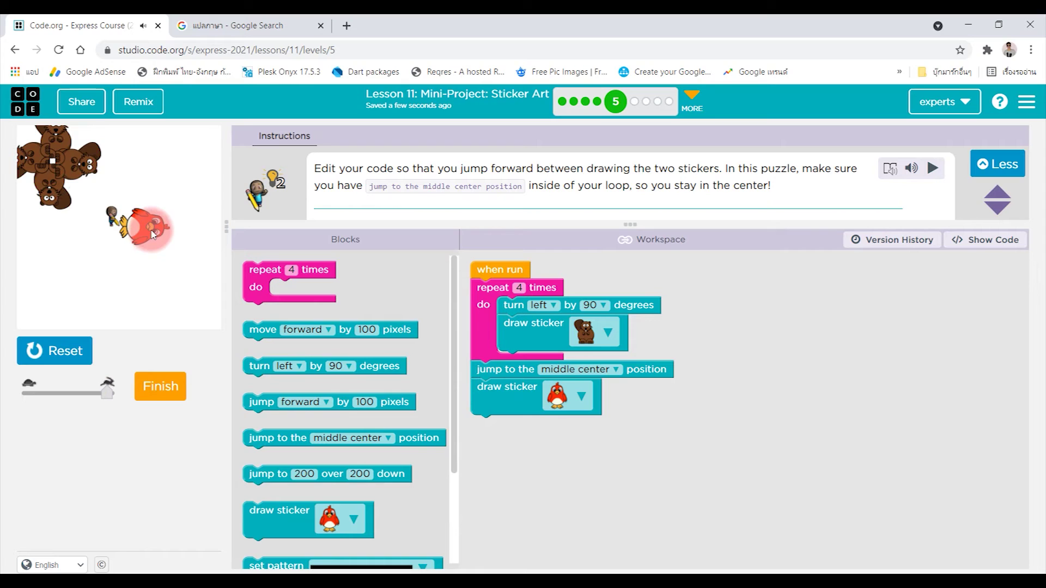
left_click(547, 391)
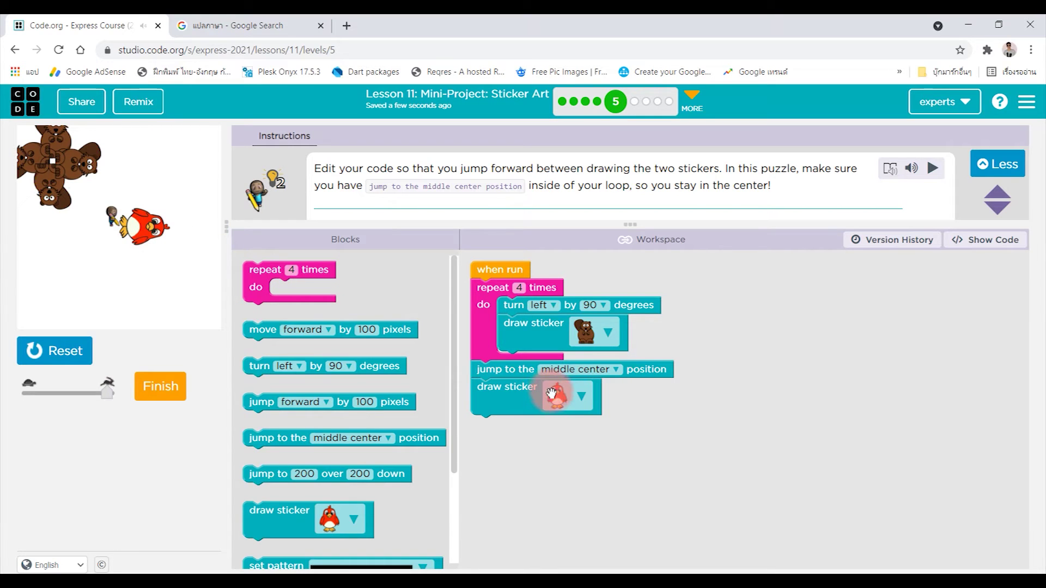
left_click(261, 361)
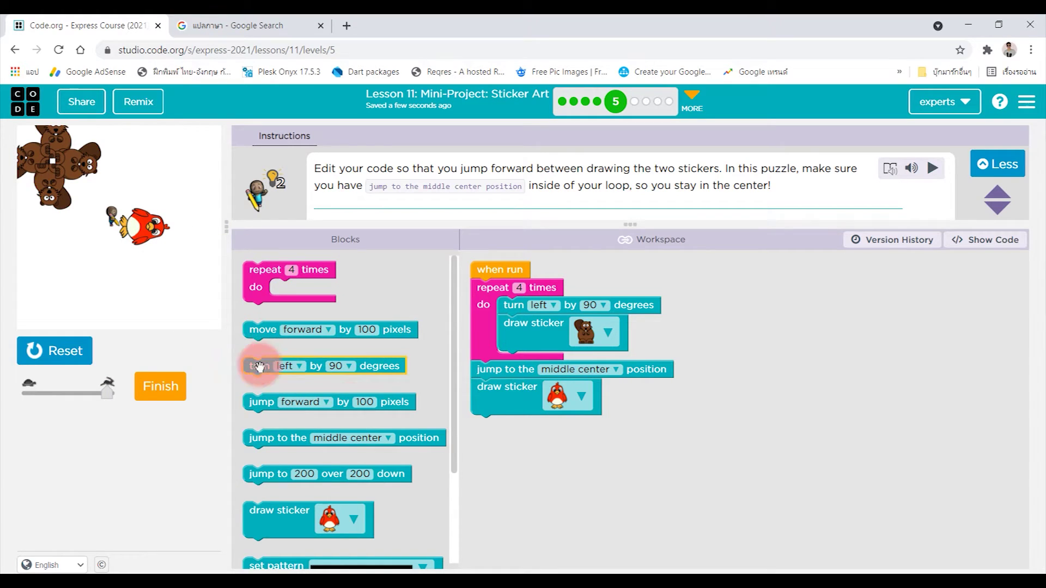
left_click_drag(261, 362, 488, 384)
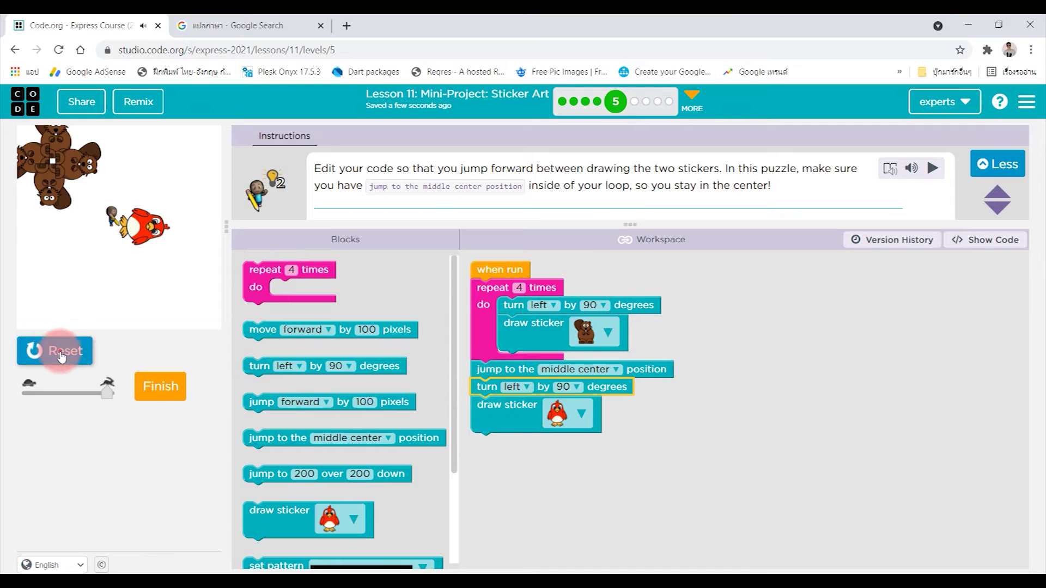
left_click(62, 357)
left_click(62, 350)
left_click(30, 239)
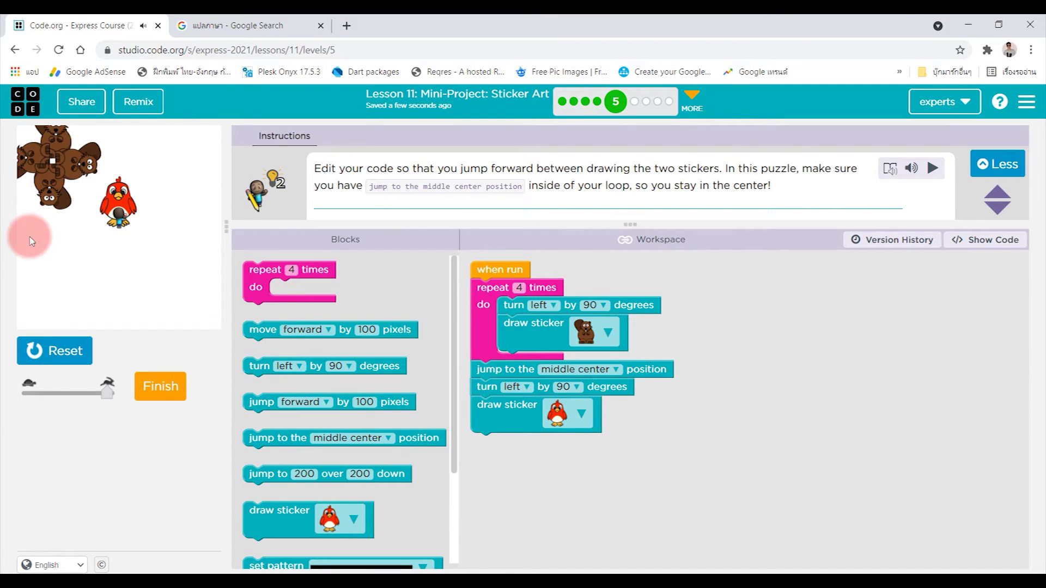
left_click_drag(306, 183, 365, 185)
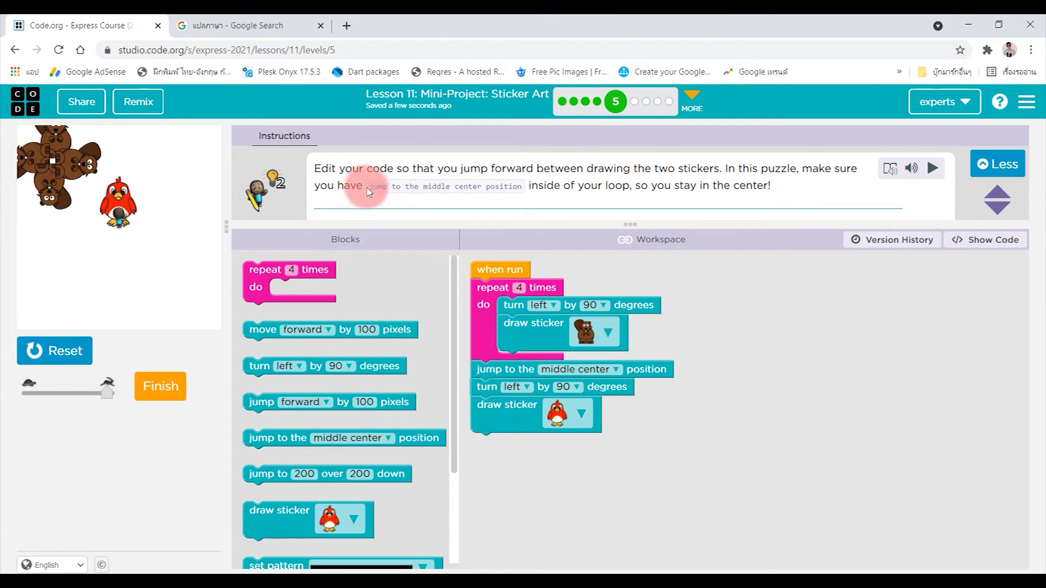
left_click(158, 397)
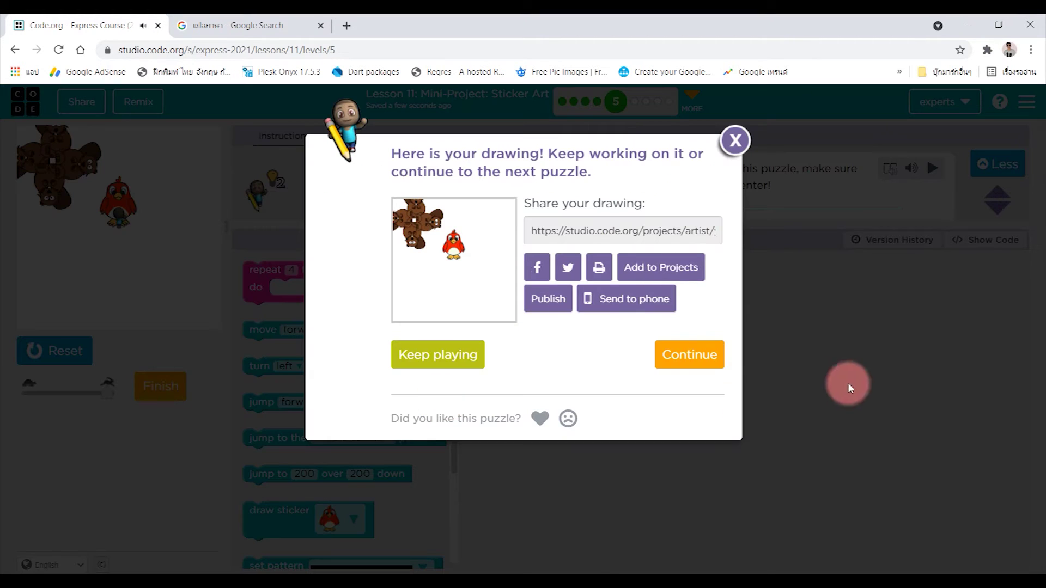
Go to level 6 and highlight the suggested distances and move backward hint in the instructions.
left_click(690, 361)
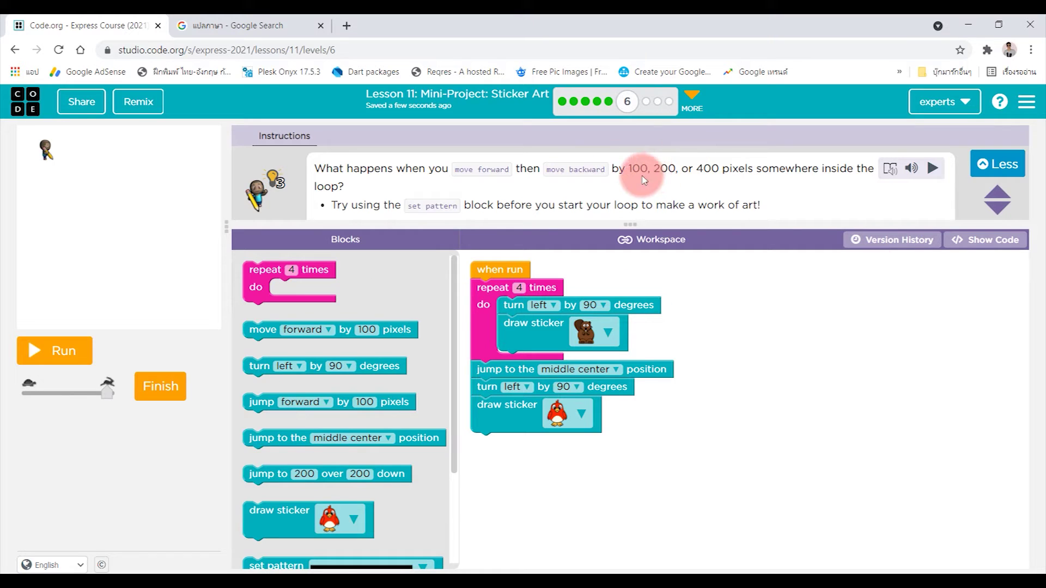
left_click_drag(632, 171, 659, 170)
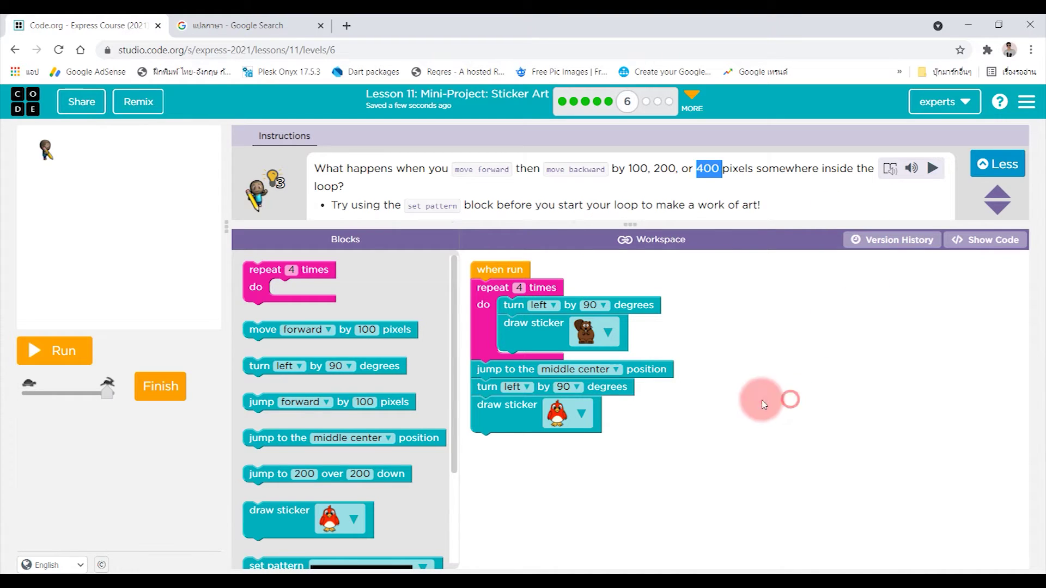
left_click(621, 188)
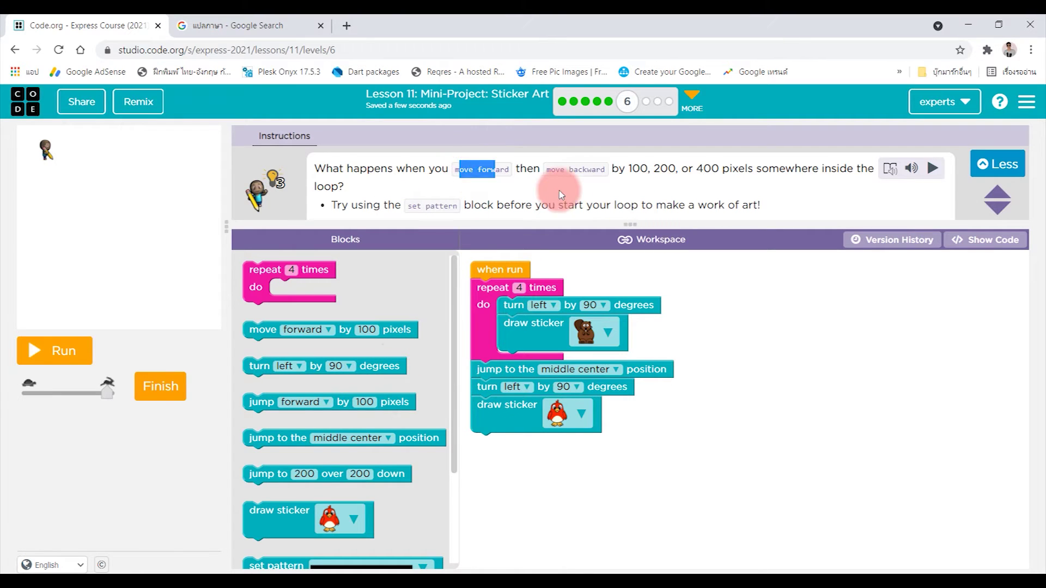
left_click_drag(543, 172, 619, 168)
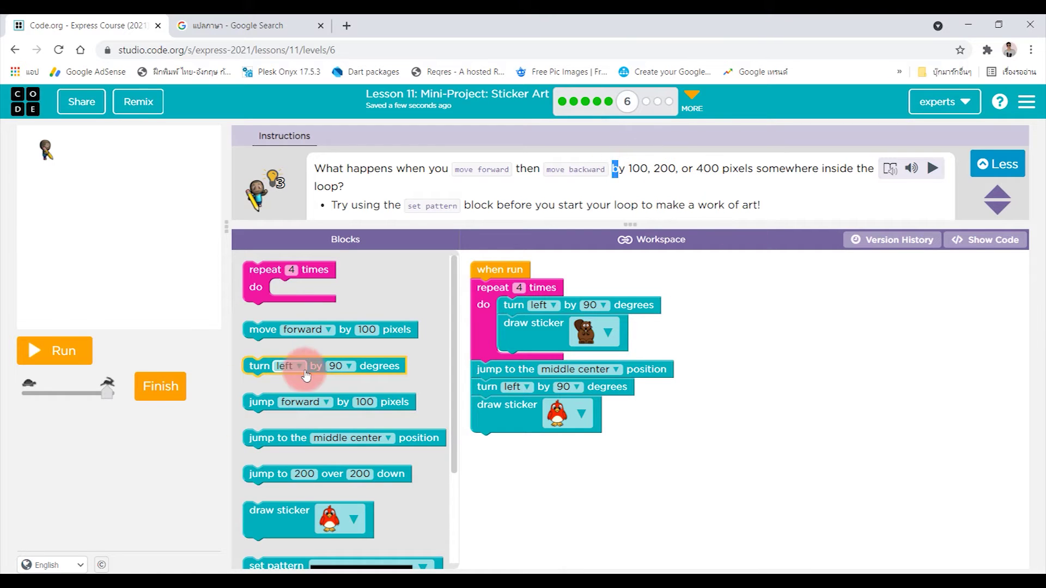
Add move forward 100 and move forward 200 steps inside the loop after the beaver.
left_click(322, 330)
left_click_drag(262, 334, 522, 366)
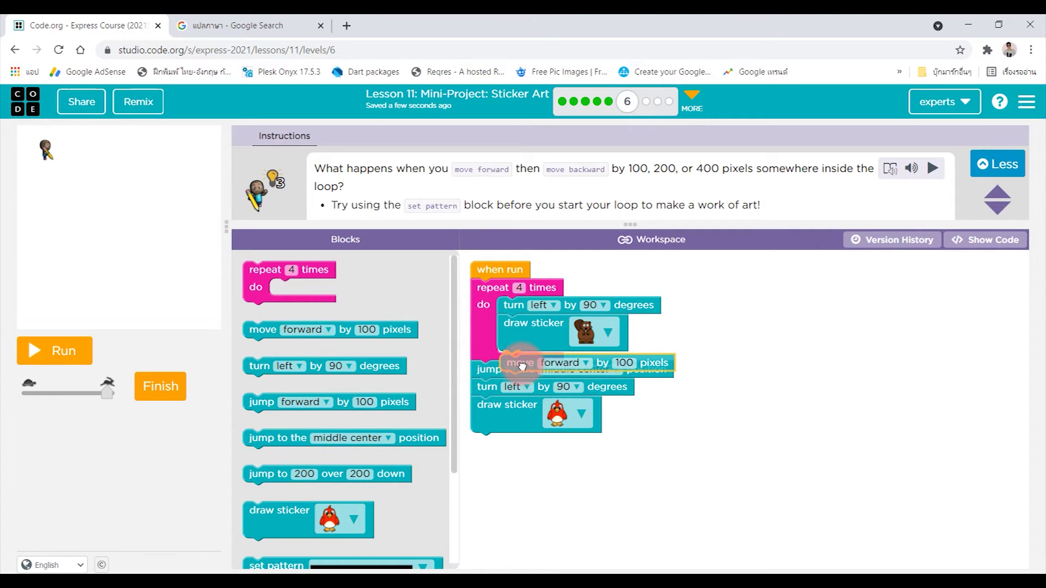
left_click_drag(522, 366, 521, 363)
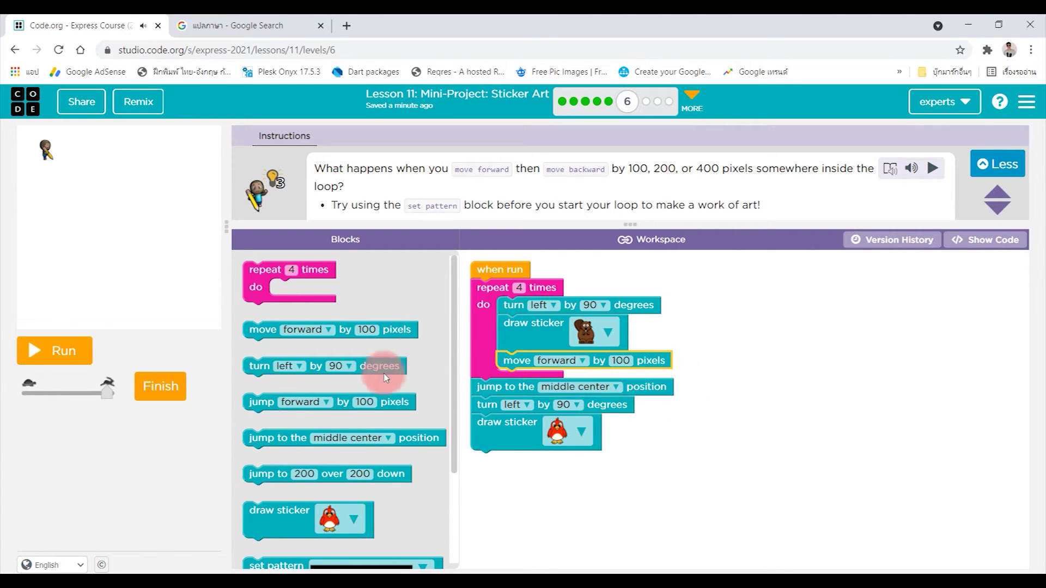
left_click_drag(256, 328, 575, 386)
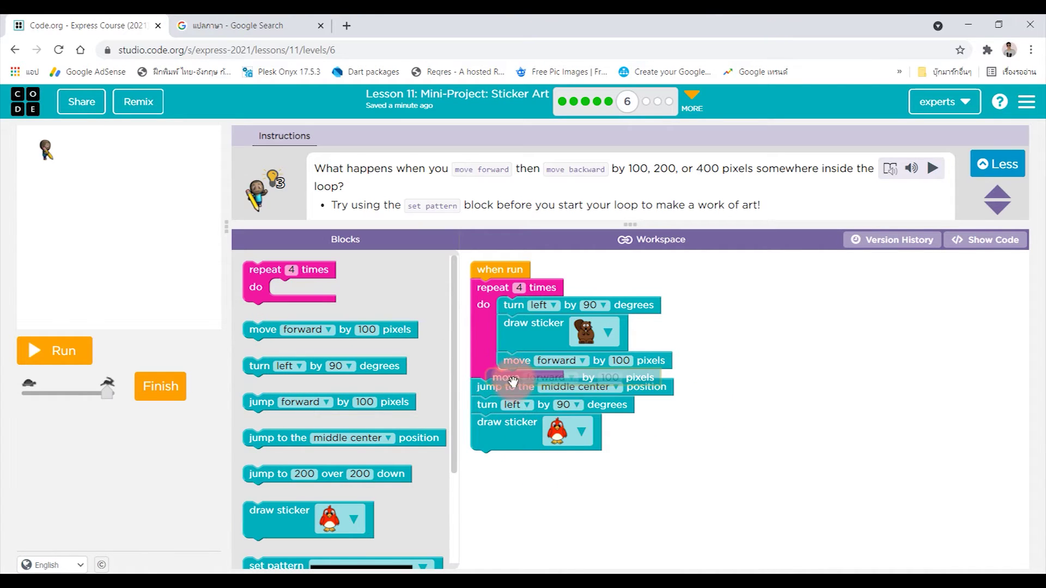
left_click_drag(512, 381, 529, 377)
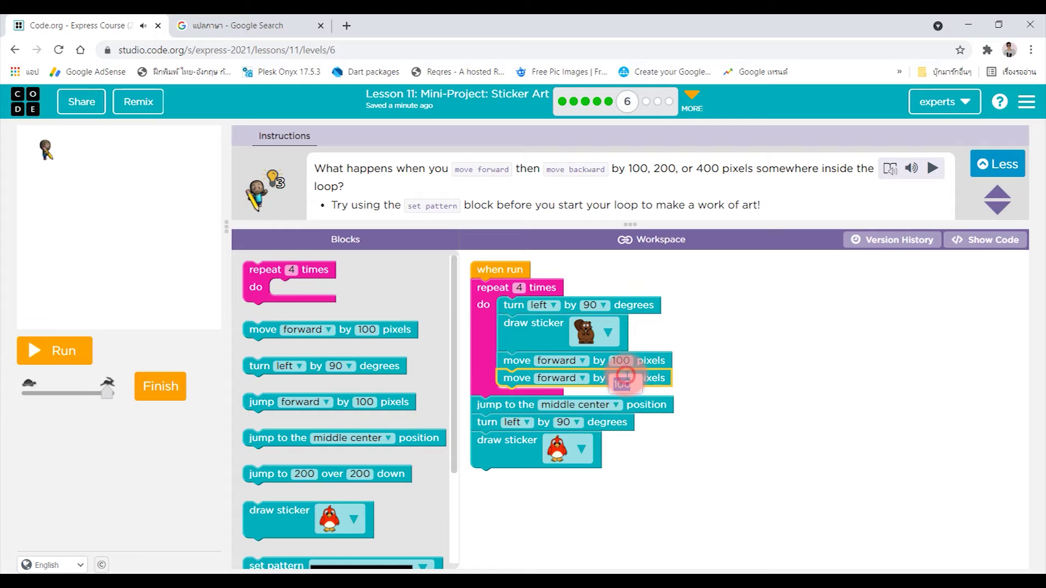
type("0")
left_click(838, 401)
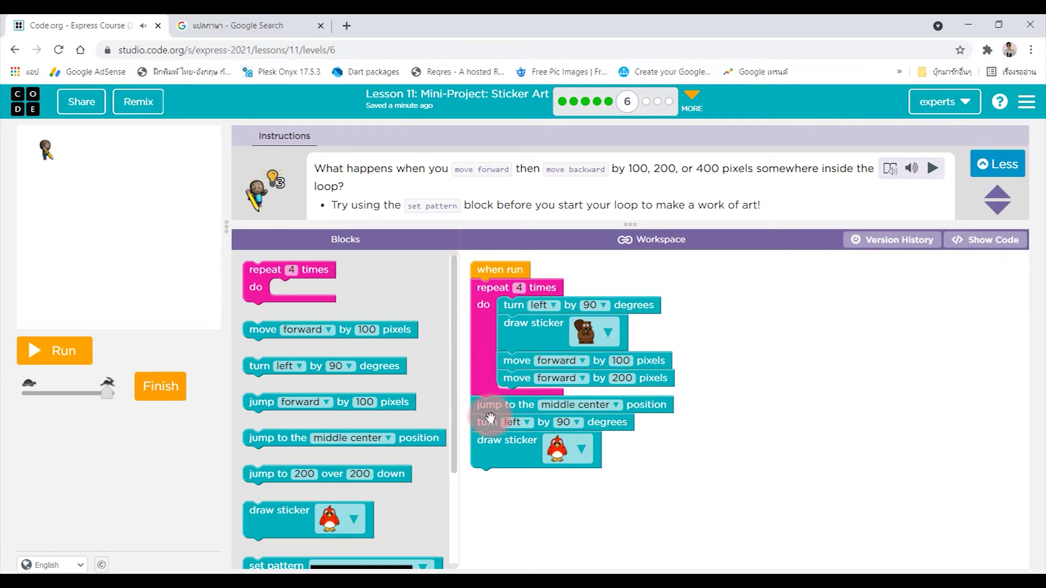
left_click(84, 356)
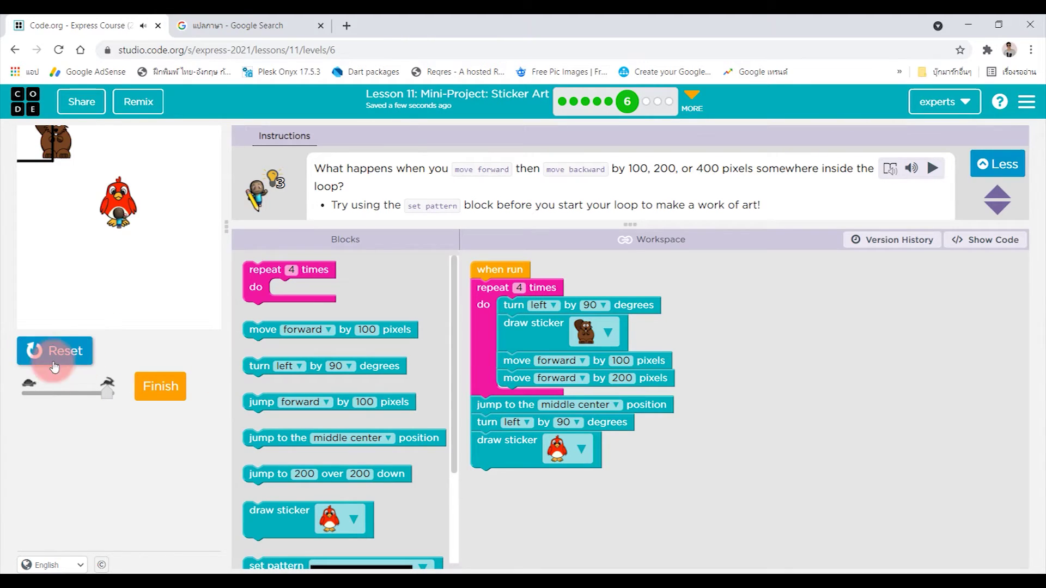
left_click(60, 350)
Delete the bird steps, start at the middle center, run, and submit the drawing.
left_click_drag(493, 405, 267, 416)
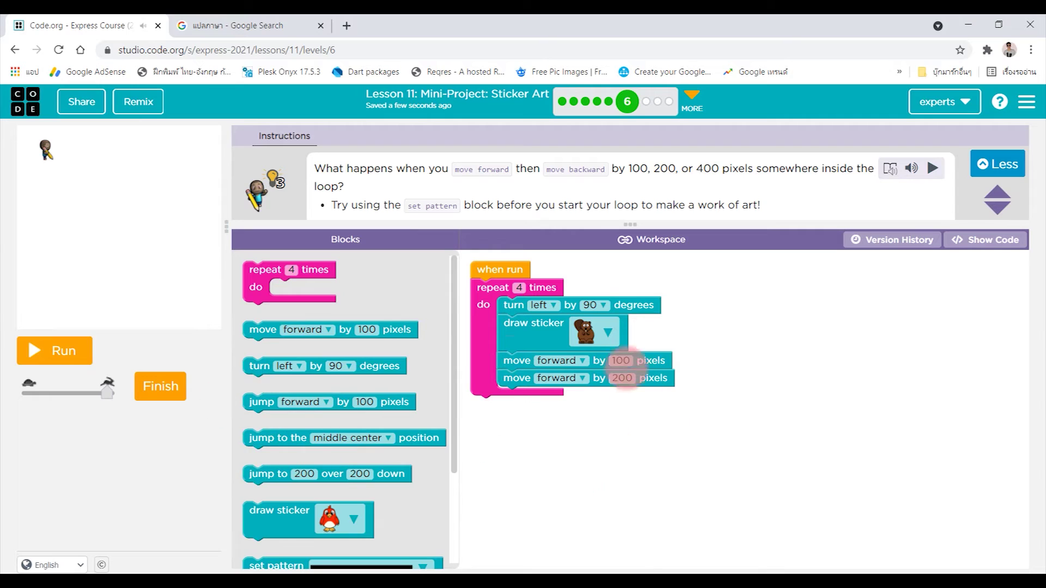
left_click(269, 438)
left_click_drag(269, 438, 496, 286)
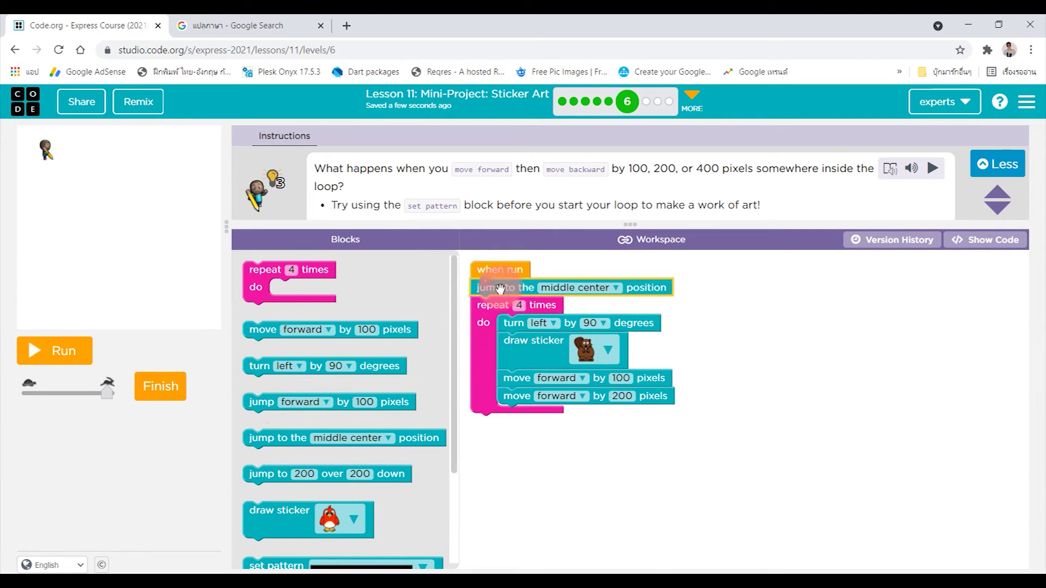
left_click(60, 353)
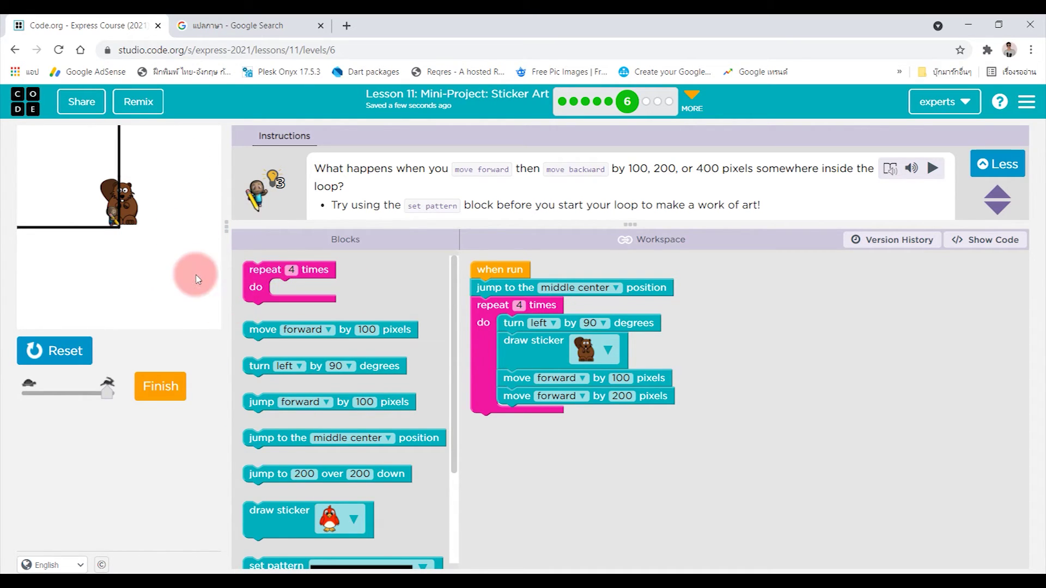
left_click(162, 393)
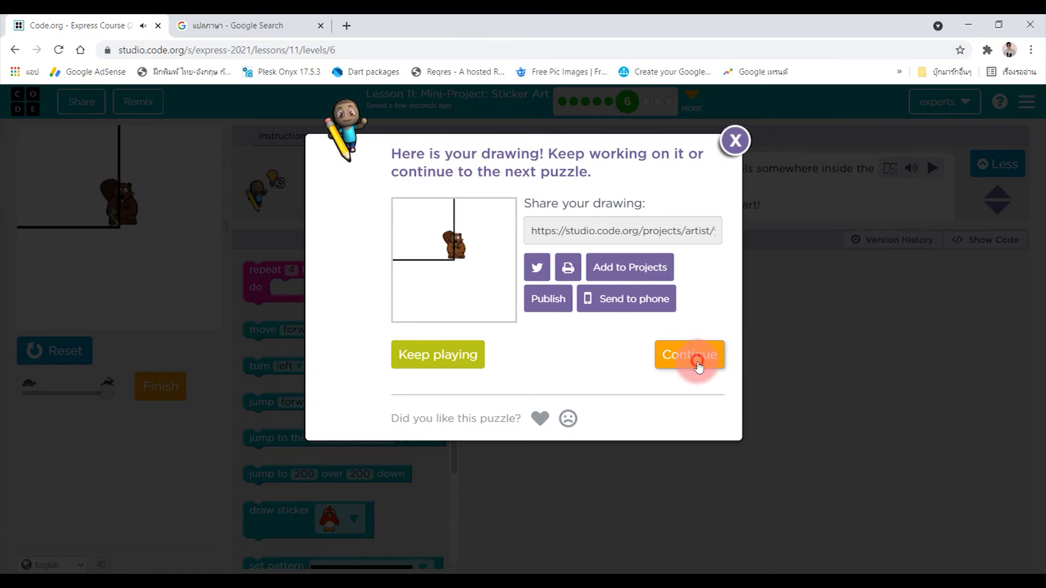
Move on to puzzle 7 and run the carried-over sticker program.
left_click(699, 364)
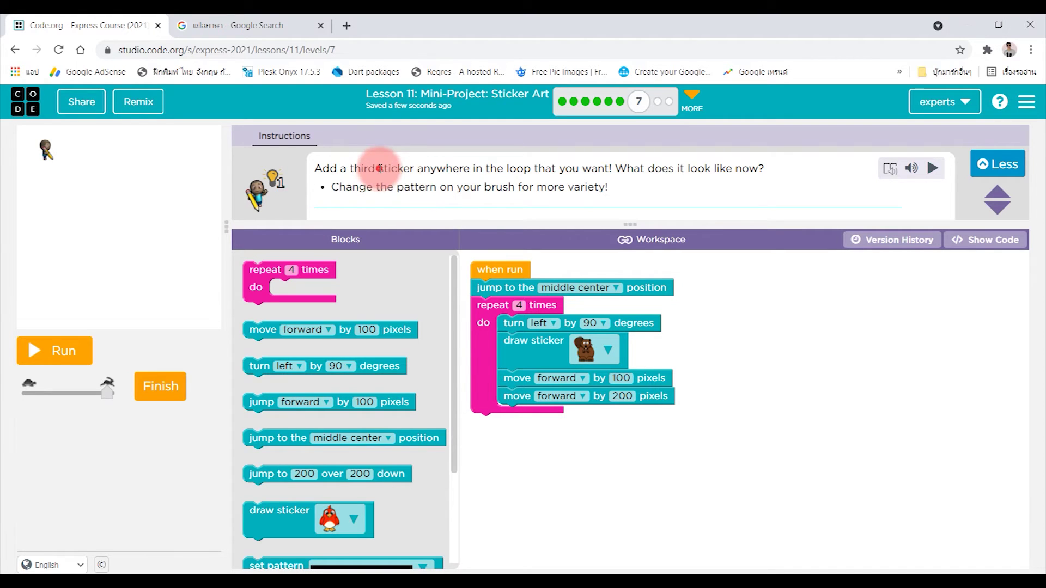
left_click_drag(388, 169, 347, 169)
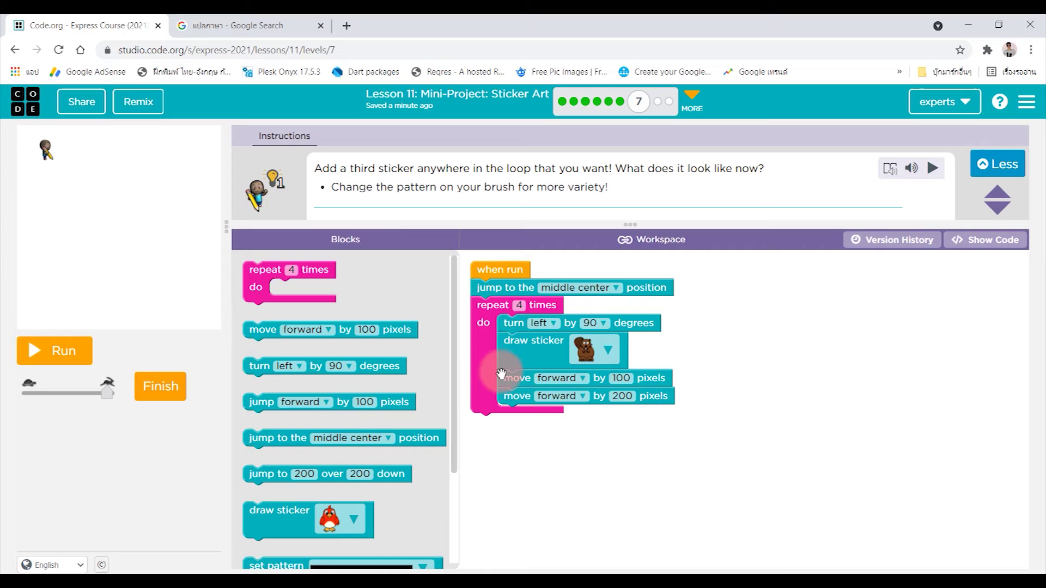
left_click(74, 364)
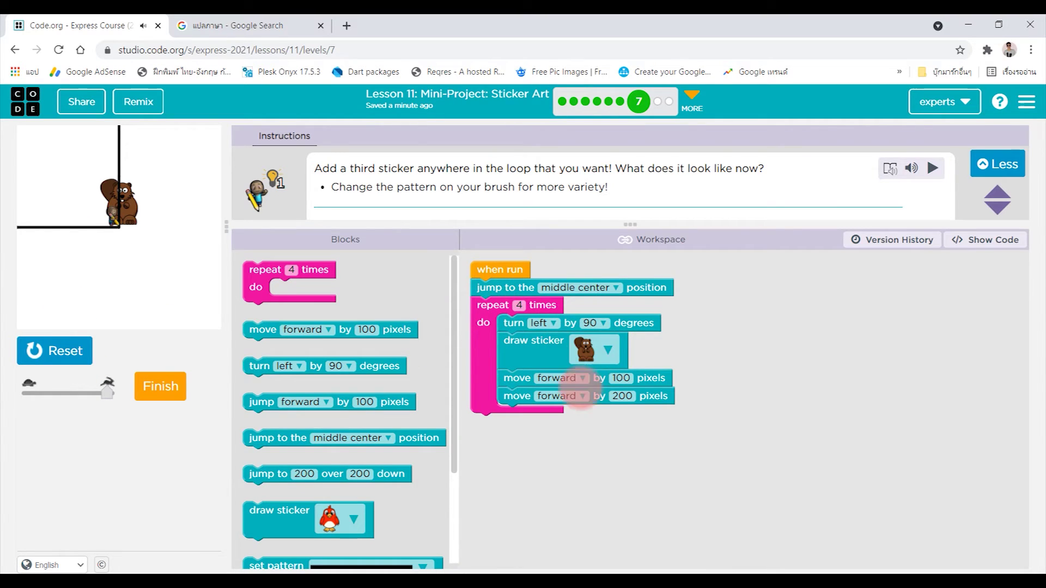
Remove both move steps, redraw the beaver circle, and add a red bird sticker after the beaver.
left_click_drag(516, 381, 259, 402)
left_click(63, 351)
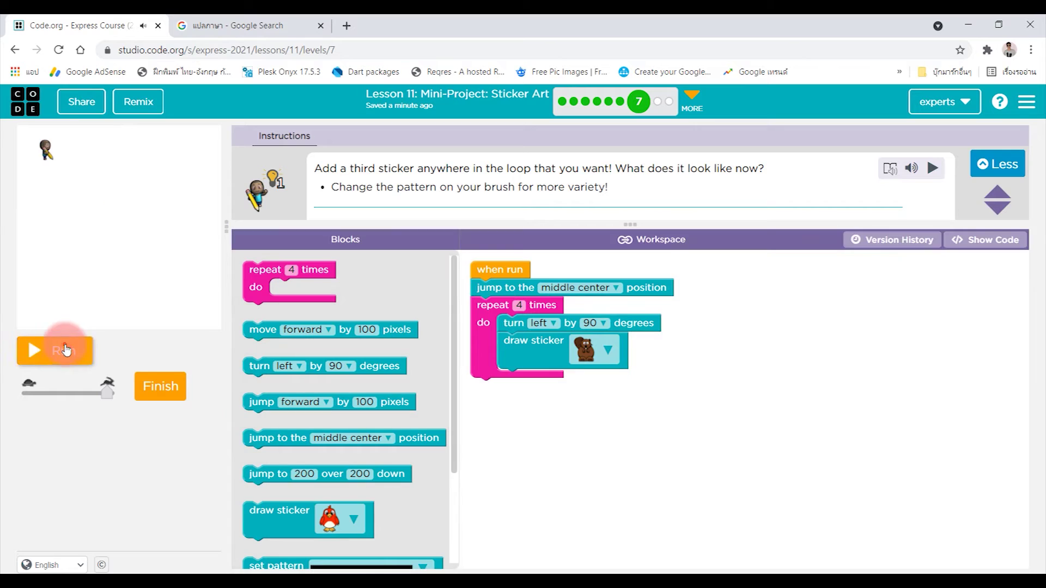
left_click(66, 349)
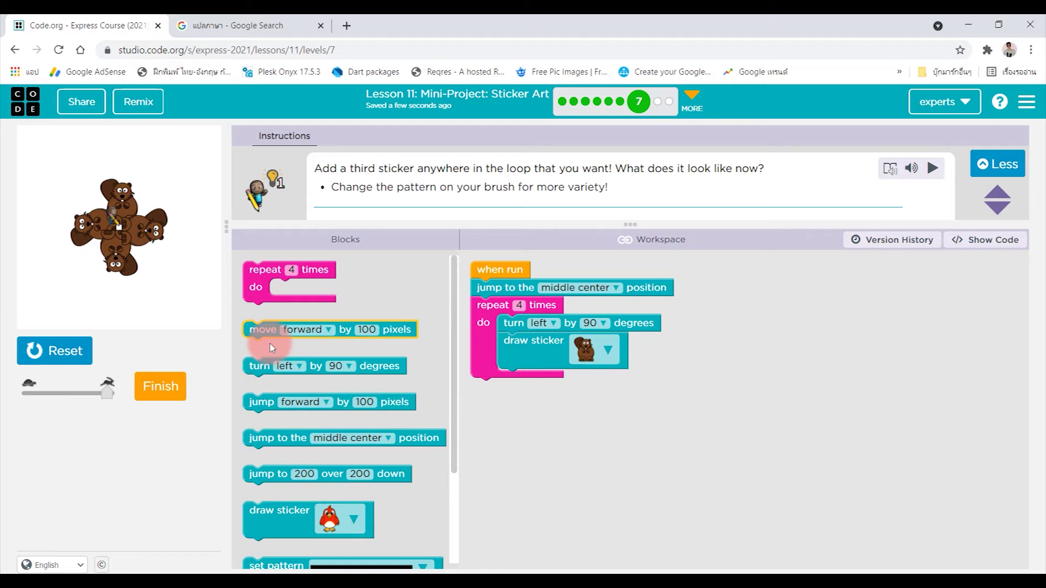
left_click_drag(281, 522, 535, 394)
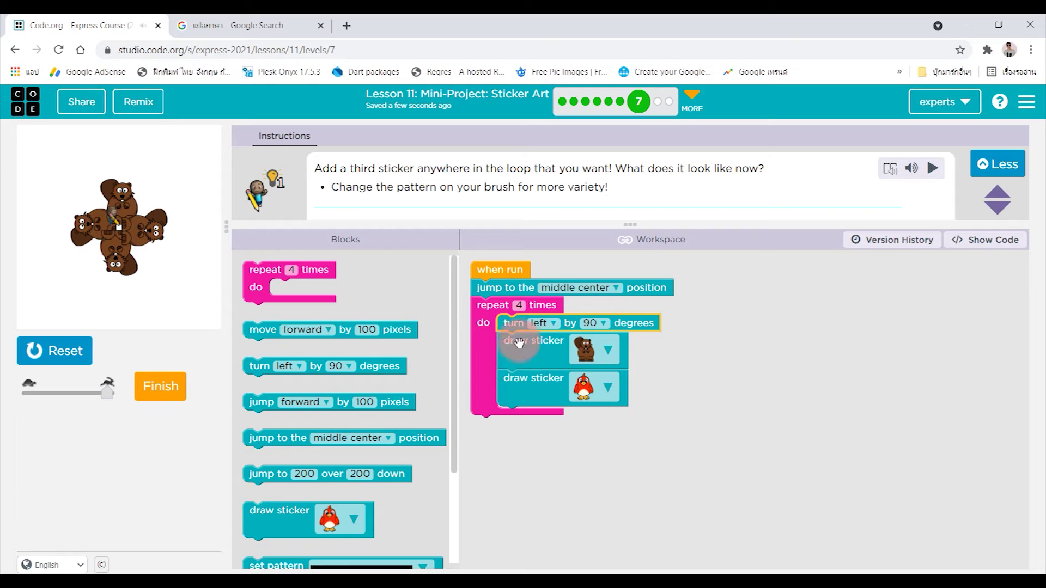
left_click(713, 413)
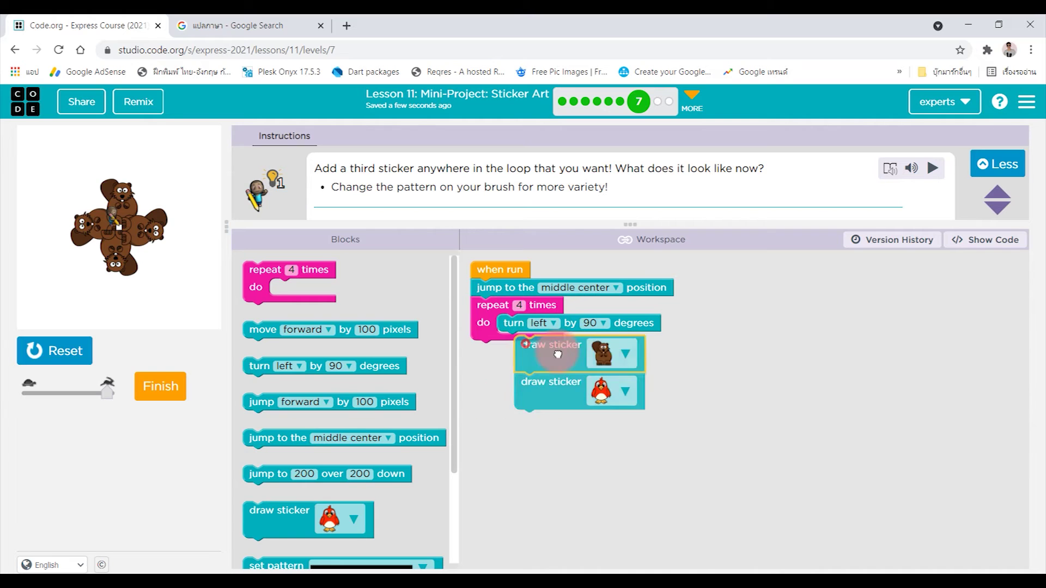
Dismantle the repeat loop, stacking turn left 90 plus the beaver and bird stickers under jump to middle center.
left_click_drag(523, 344, 672, 360)
left_click_drag(510, 321, 601, 333)
left_click_drag(522, 331, 382, 370)
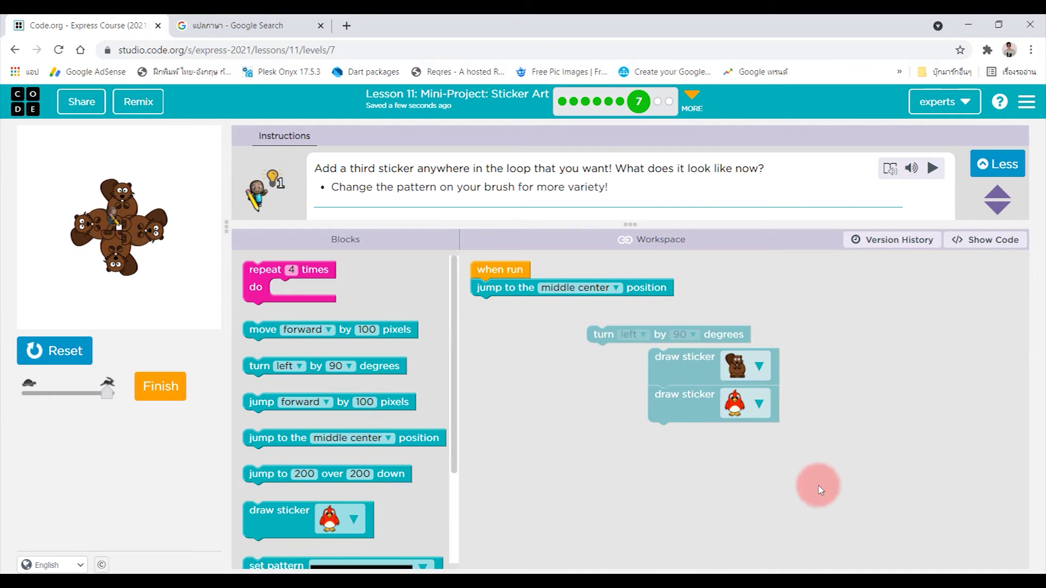
left_click(675, 369)
left_click_drag(603, 335, 492, 310)
mouse_move(689, 372)
left_mouse_down()
mouse_move(500, 363)
mouse_move(661, 432)
left_mouse_up()
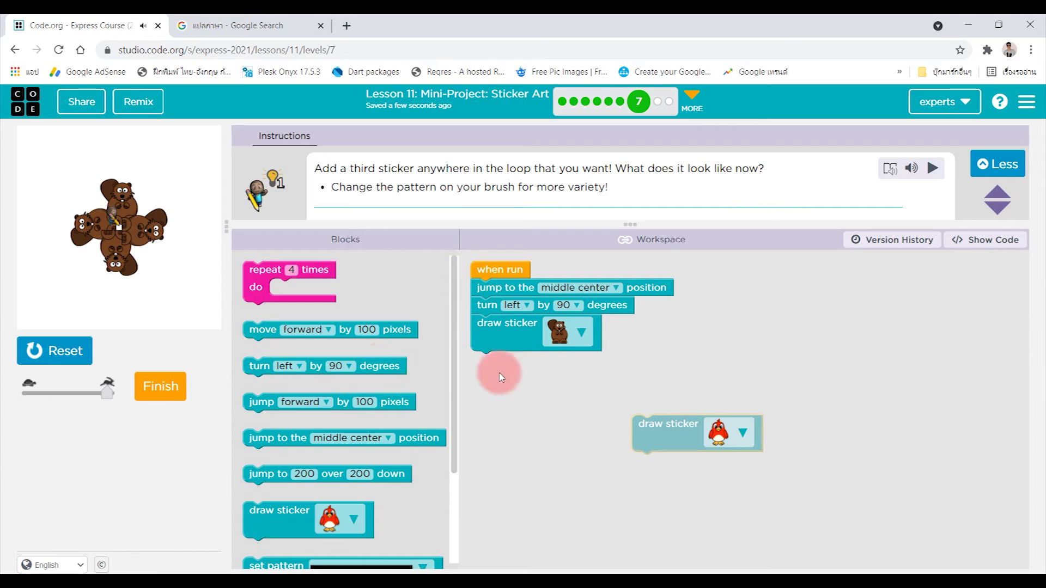
Insert turn left 90 blocks after the beaver and bird, add a giraffe sticker, and run.
left_click(319, 365)
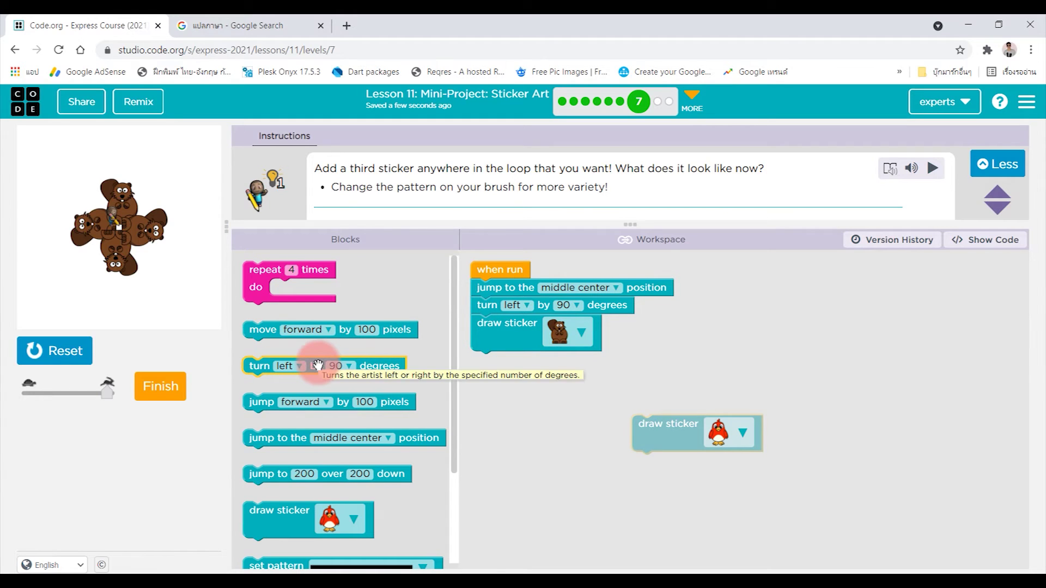
left_click_drag(319, 365, 541, 359)
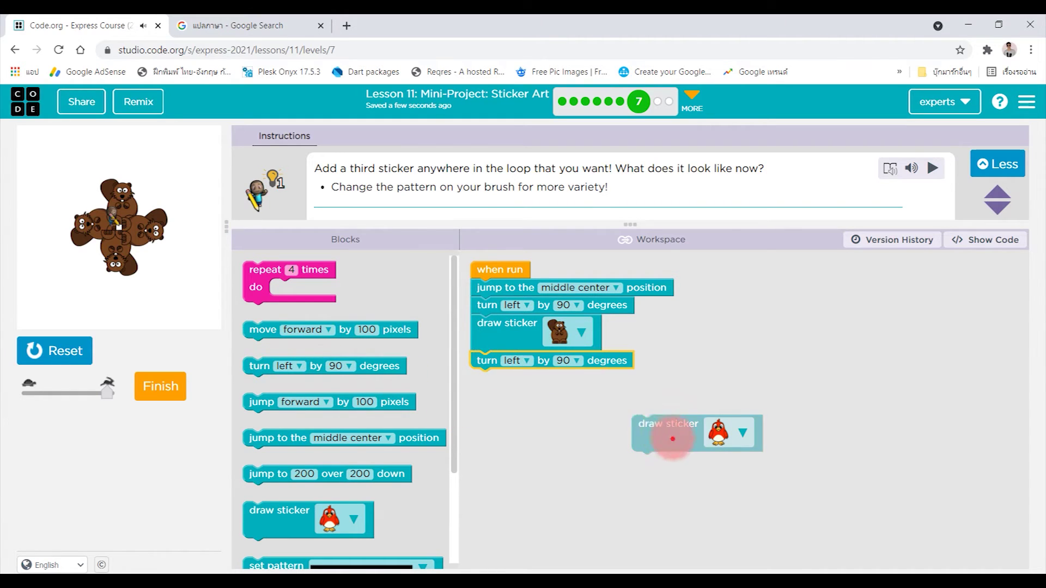
left_click_drag(673, 440, 512, 395)
mouse_move(403, 366)
left_mouse_down()
mouse_move(599, 408)
mouse_move(542, 408)
left_mouse_up()
left_click_drag(281, 512, 585, 440)
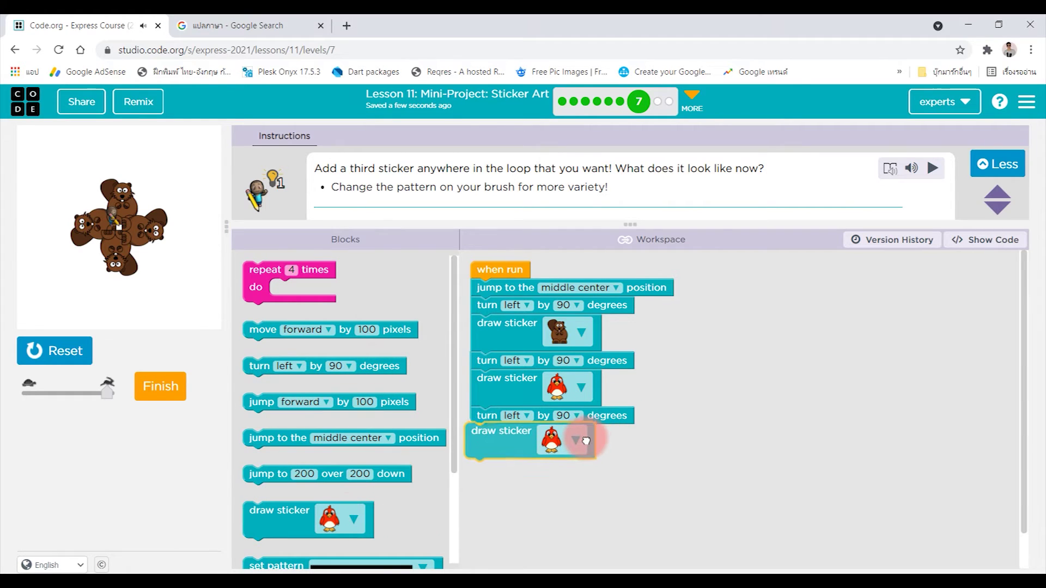
left_click(580, 442)
left_click(624, 334)
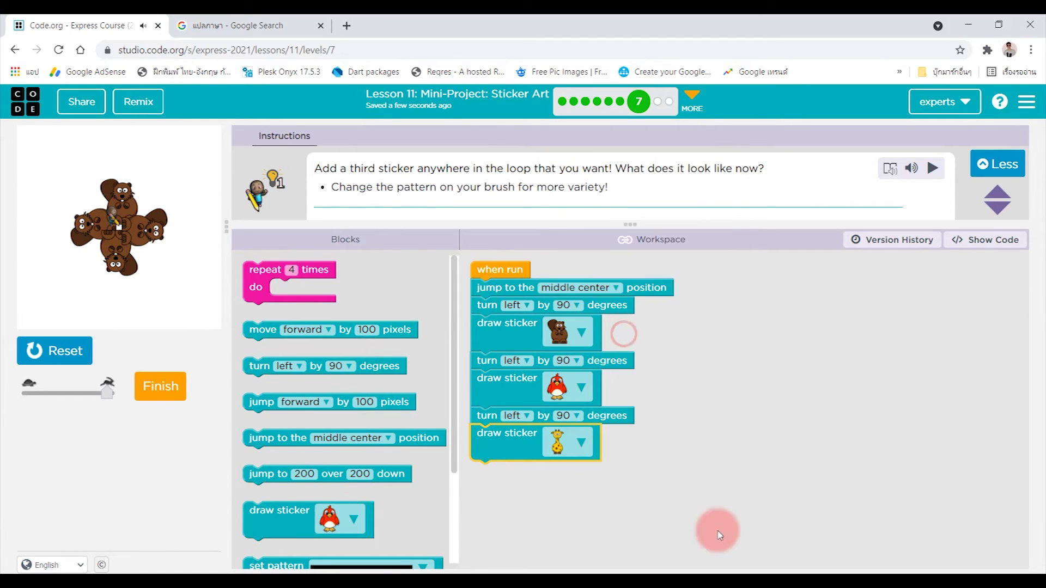
left_click(37, 349)
left_click(49, 350)
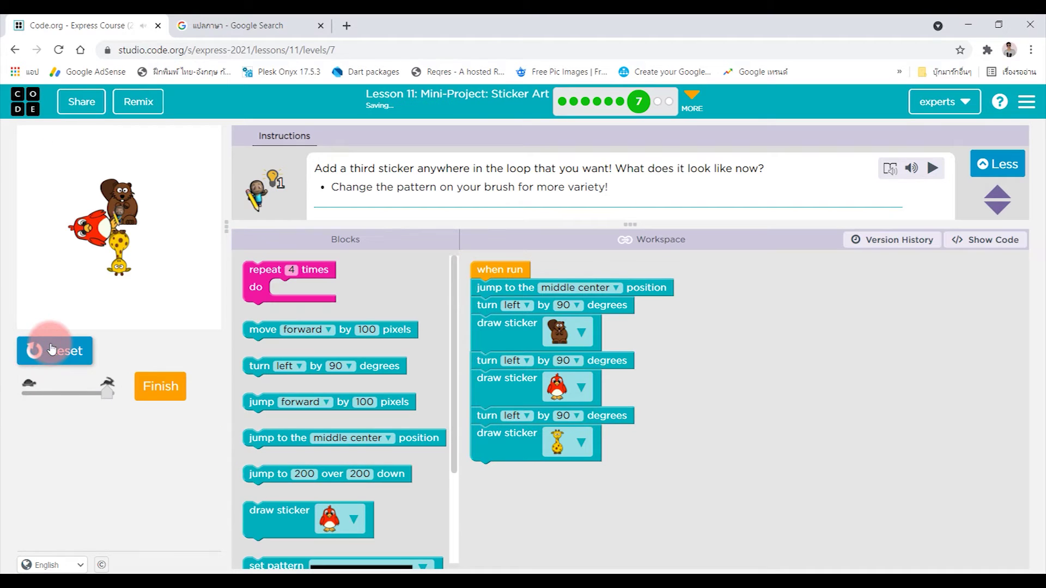
left_click(557, 429)
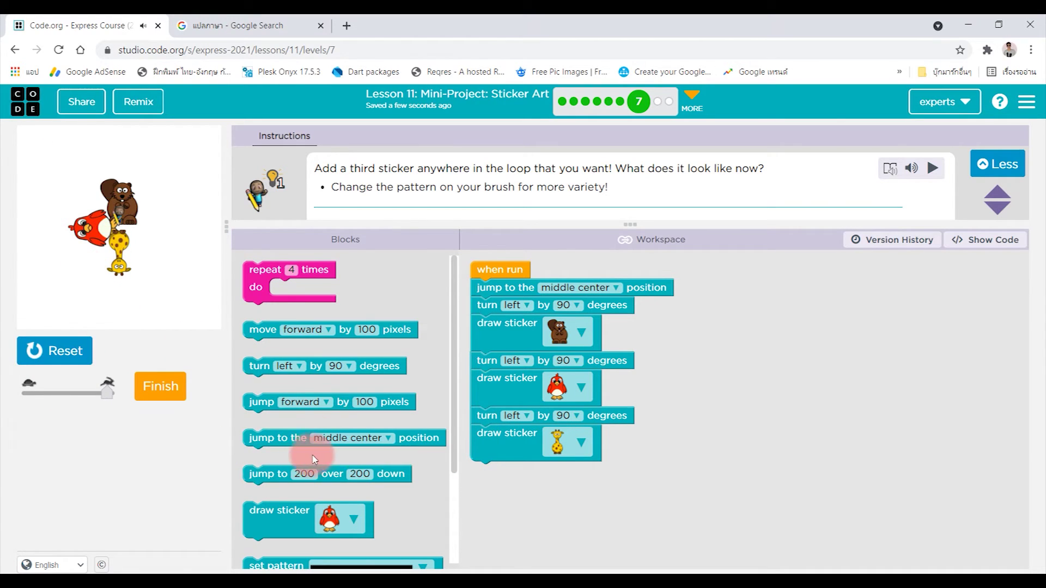
Add a turn left 90 and a moose sticker after the giraffe, run, finish, and continue.
left_click(273, 331)
left_click_drag(272, 331, 272, 338)
left_click(262, 366)
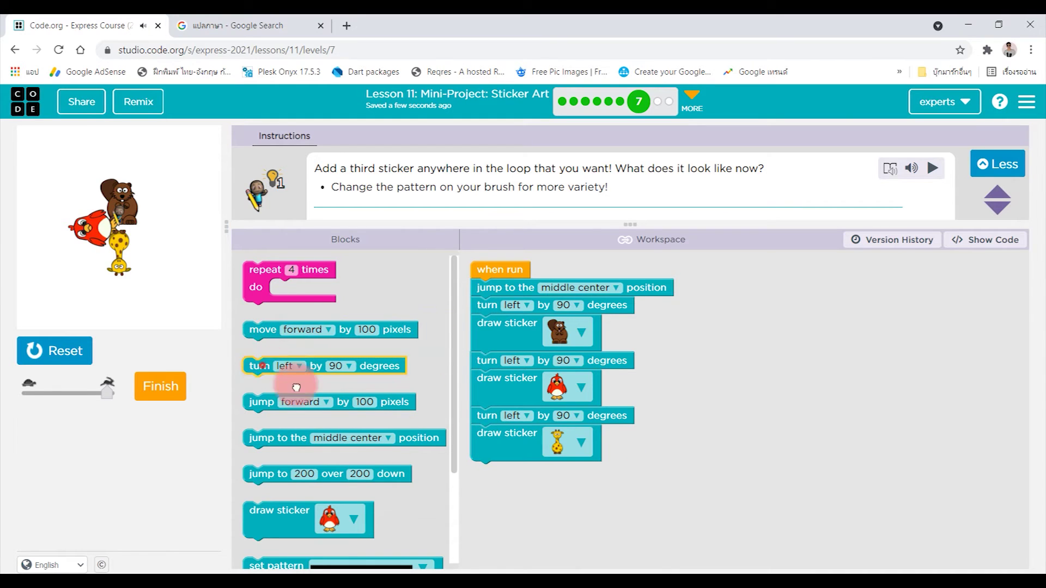
left_click_drag(296, 388, 479, 467)
left_click_drag(292, 510, 571, 511)
left_click(578, 492)
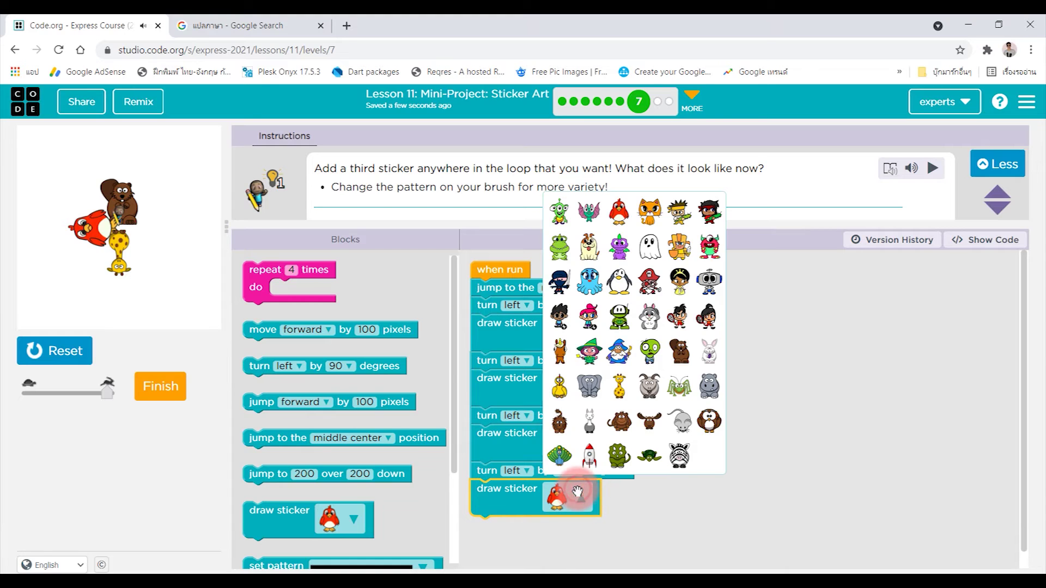
left_click(636, 427)
left_click(735, 507)
left_click(360, 442)
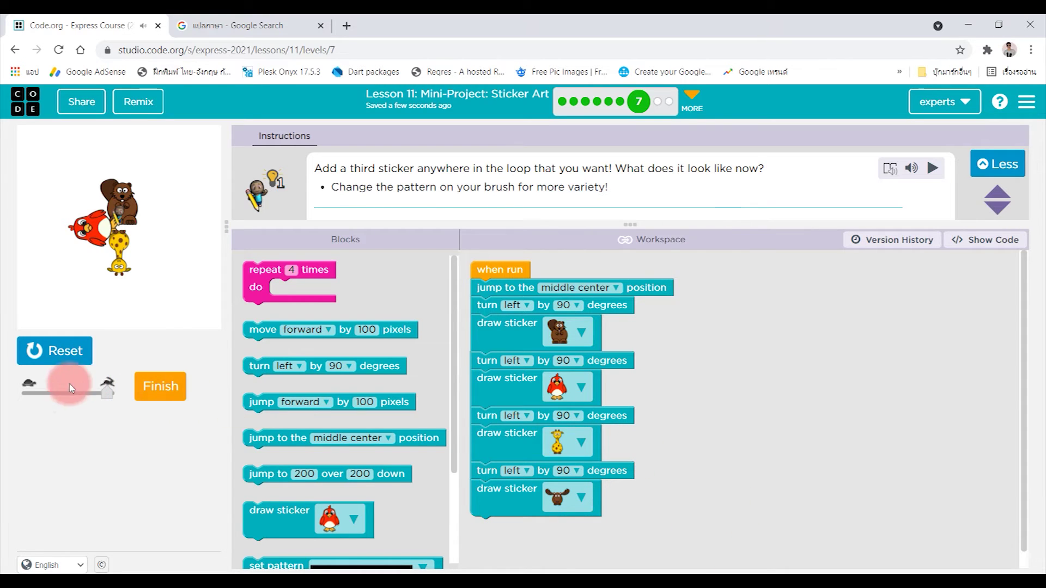
left_click(57, 353)
left_click(55, 352)
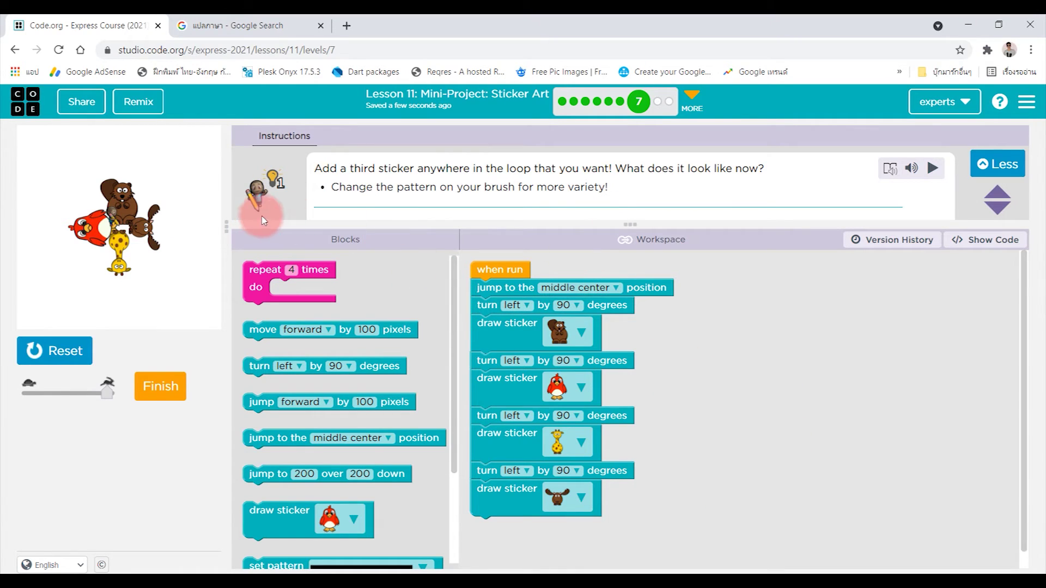
left_click(156, 391)
left_click(717, 357)
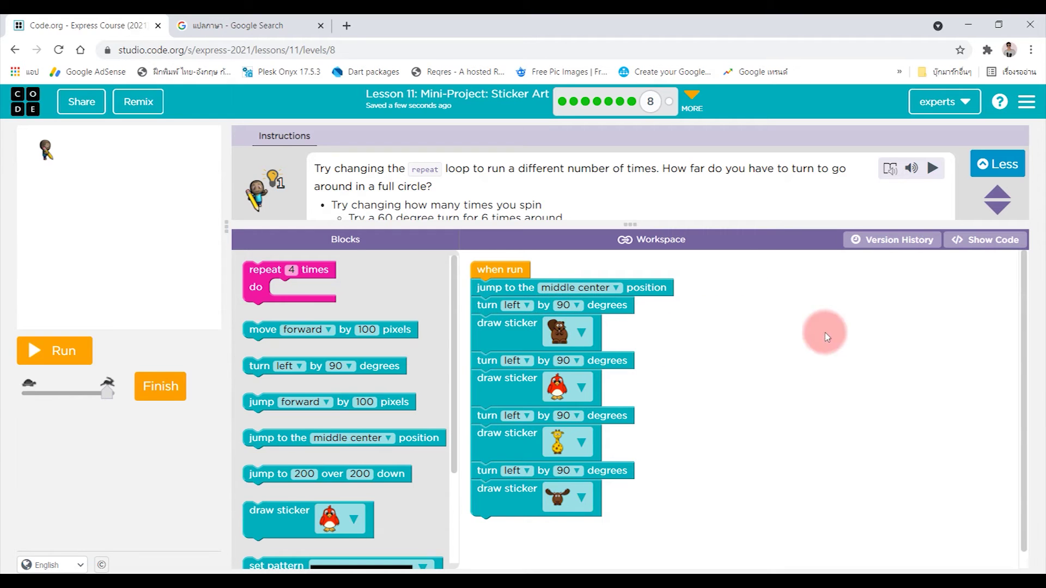
Expand the level 8 instructions and read through the example sticker circles.
left_click(714, 222)
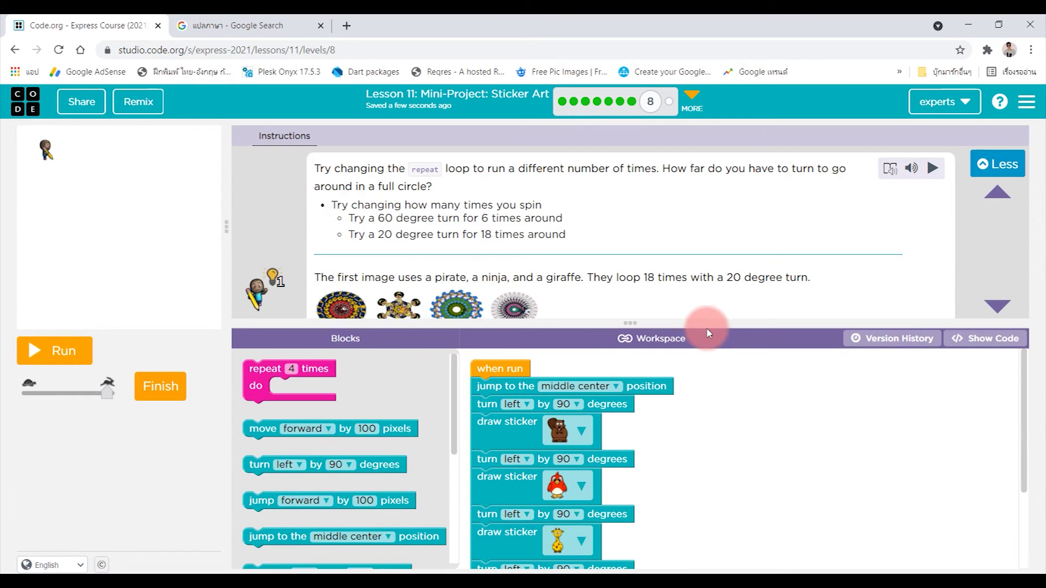
scroll(480, 235, "down", 1)
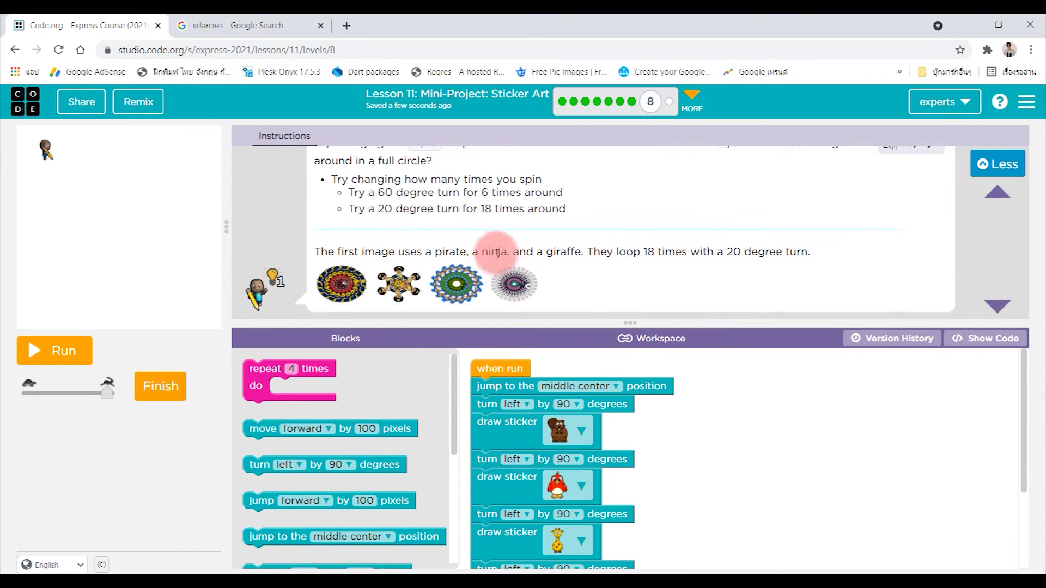
scroll(421, 236, "up", 1)
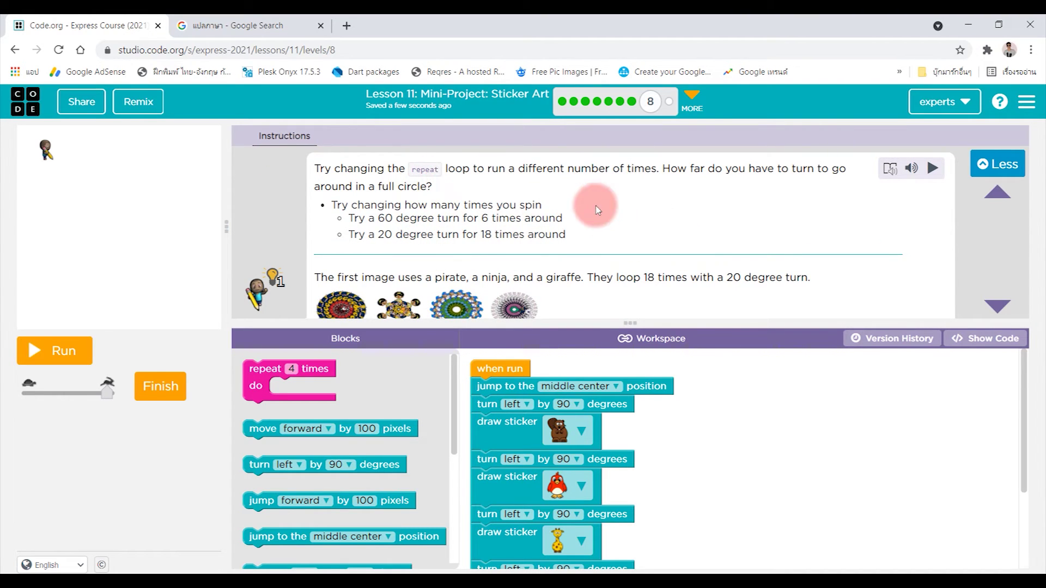
scroll(509, 225, "down", 1)
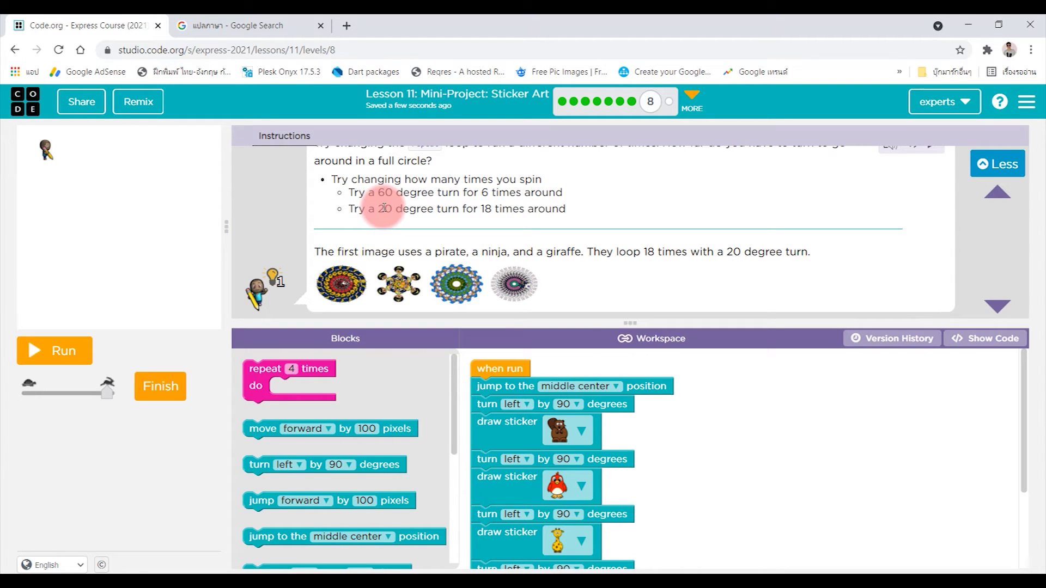
scroll(599, 381, "down", 2)
scroll(638, 409, "up", 2)
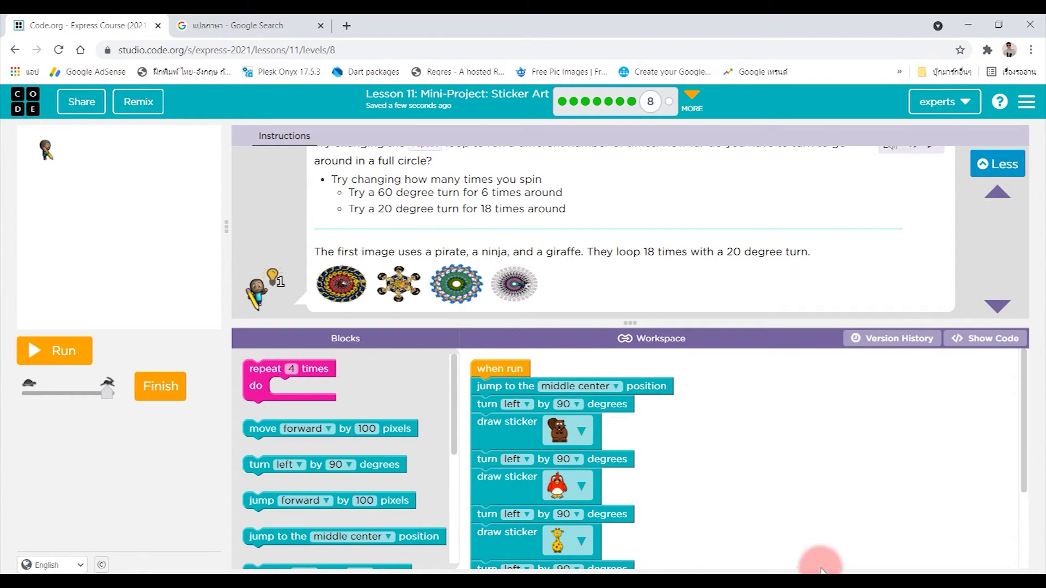
Run the program drawing beaver, bird, giraffe and moose around the centre, then review the instructions.
left_click(64, 350)
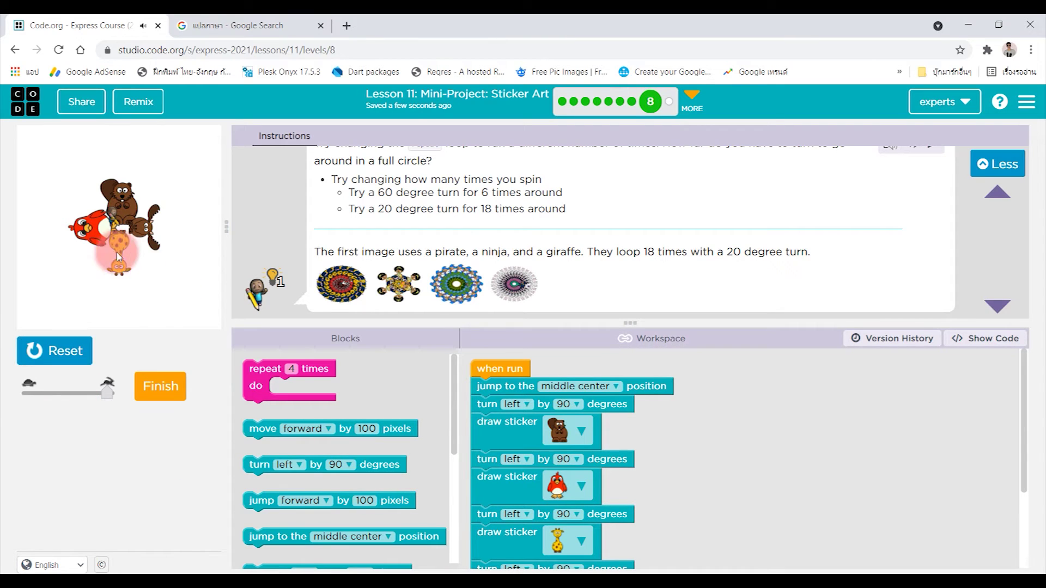
left_click_drag(316, 252, 354, 252)
left_click(398, 252)
left_click_drag(438, 251, 553, 279)
left_click(630, 298)
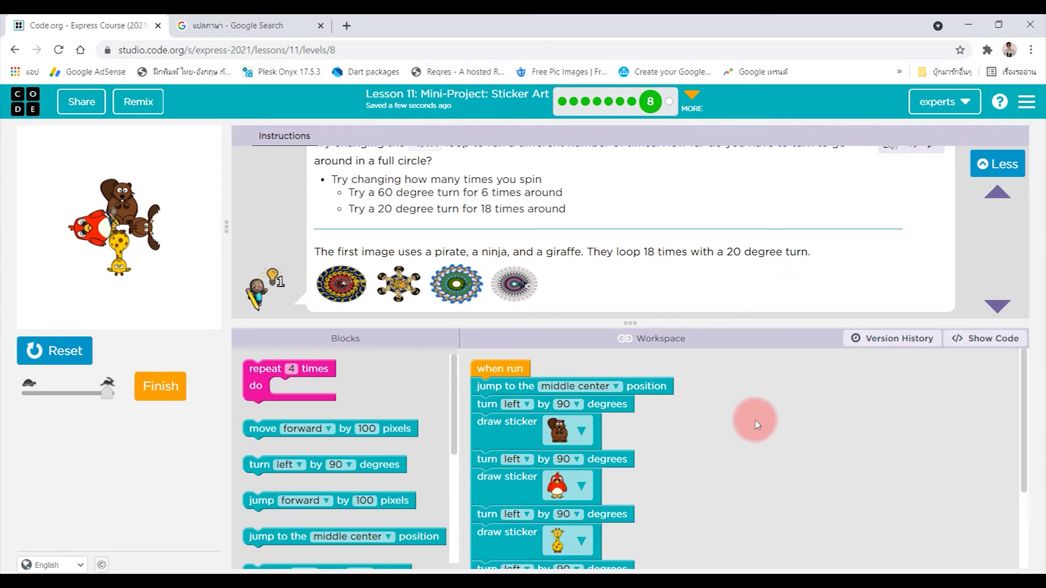
left_click(349, 179)
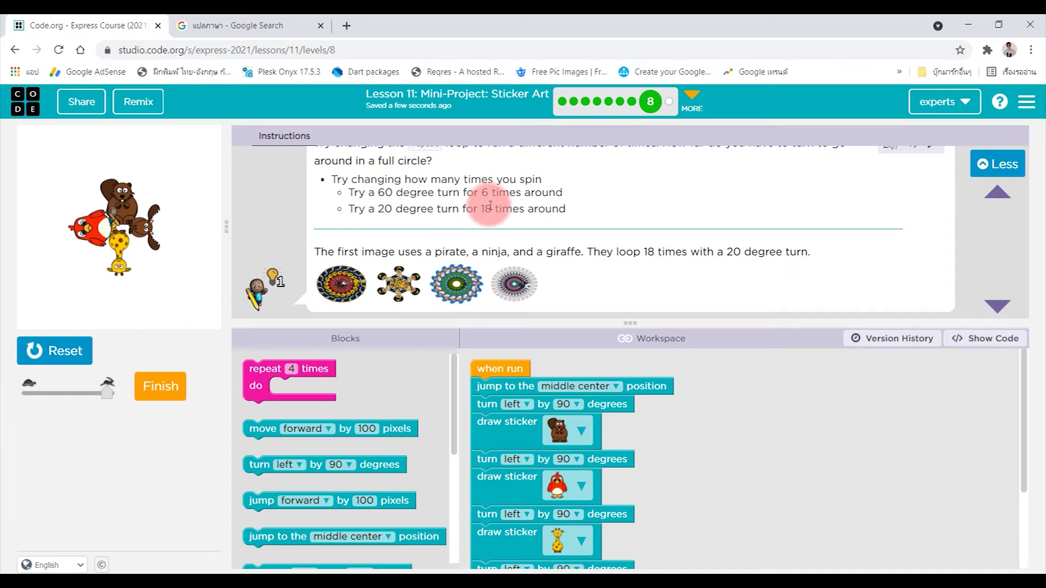
scroll(784, 425, "down", 3)
scroll(746, 431, "up", 3)
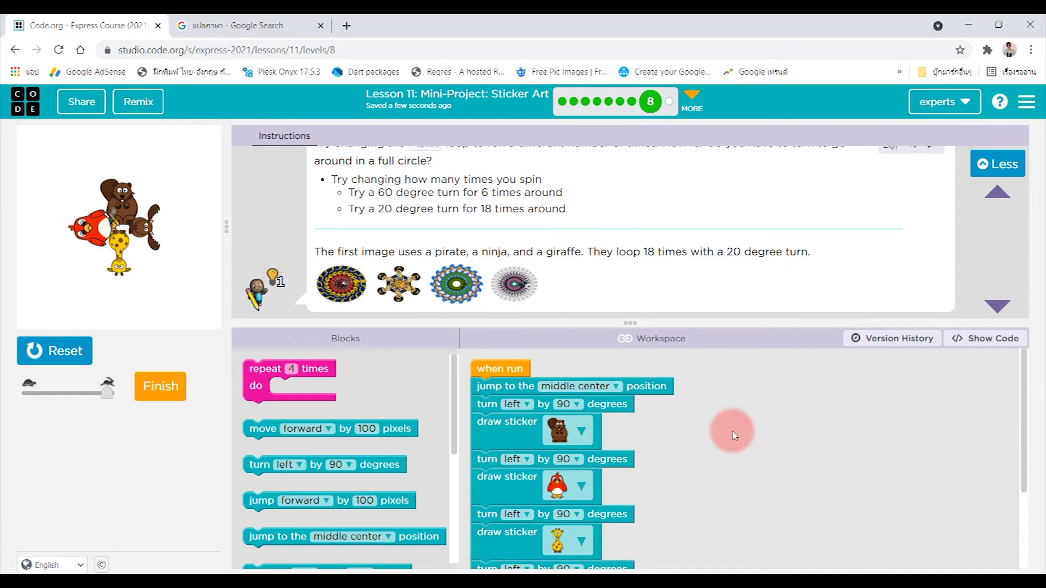
Change the first turn to 60 degrees and rerun the program.
left_click(577, 405)
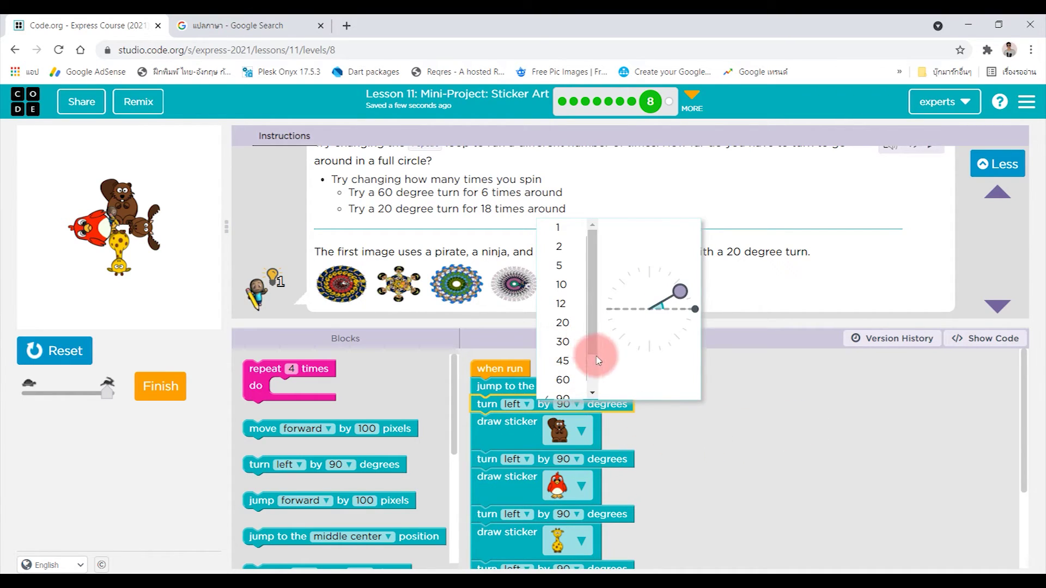
left_click(572, 376)
left_click(67, 351)
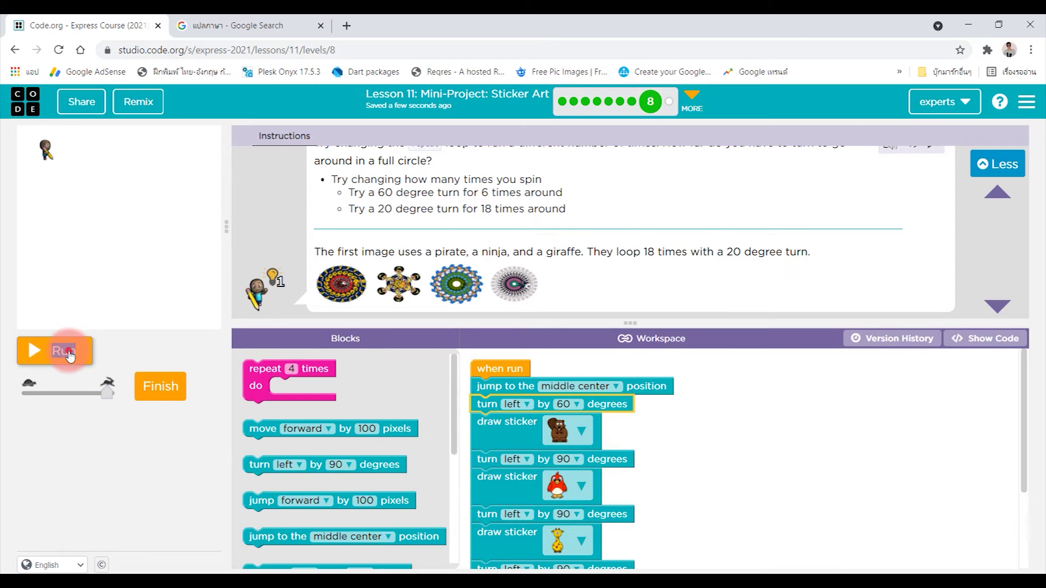
left_click(68, 354)
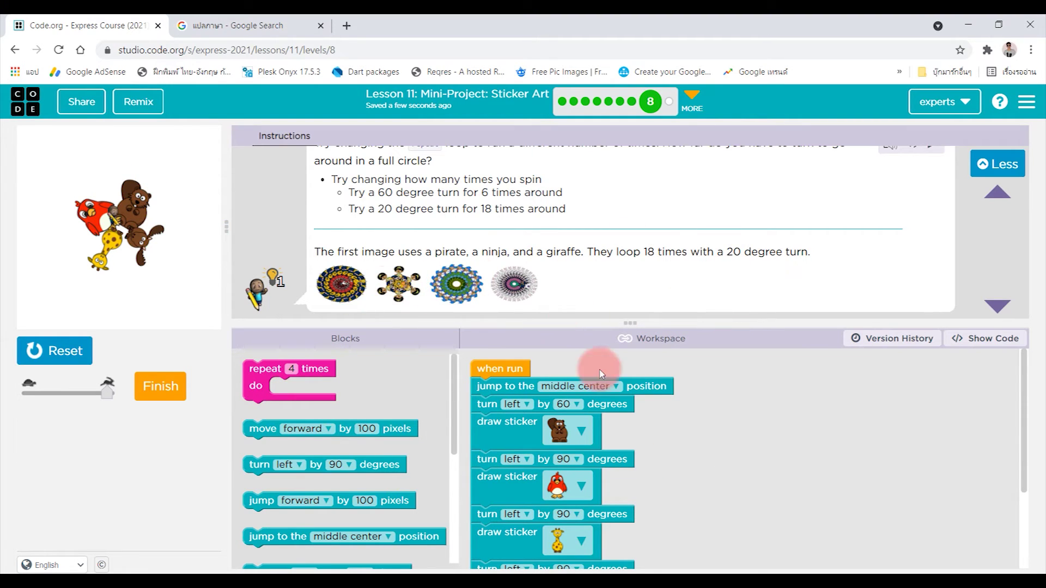
scroll(630, 456, "down", 2)
scroll(517, 456, "up", 1)
scroll(518, 457, "up", 1)
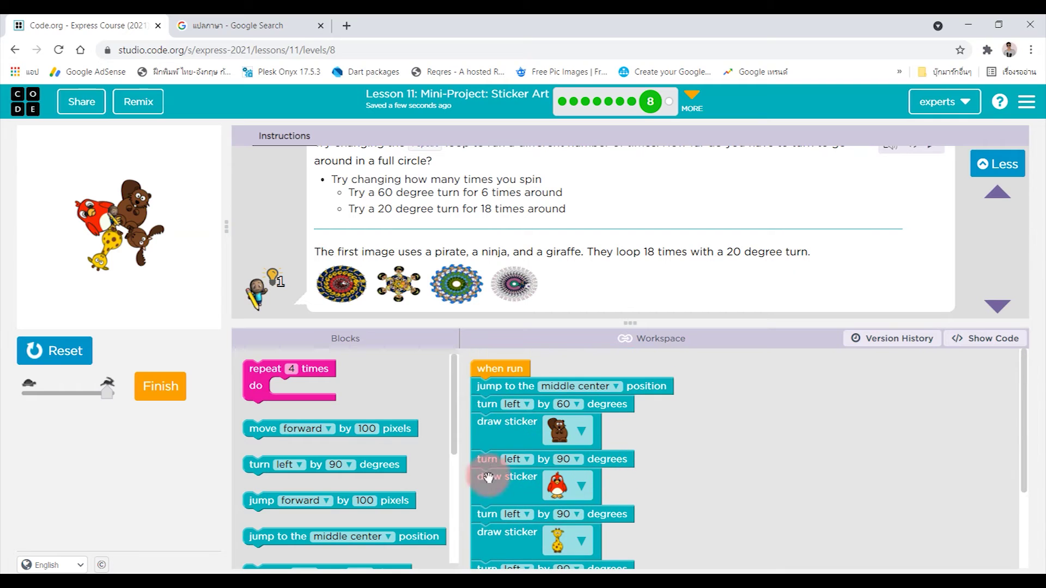
Detach the later sticker steps, restore the first turn to 90, and draw only the beaver.
left_click_drag(511, 442, 724, 425)
scroll(614, 416, "down", 1)
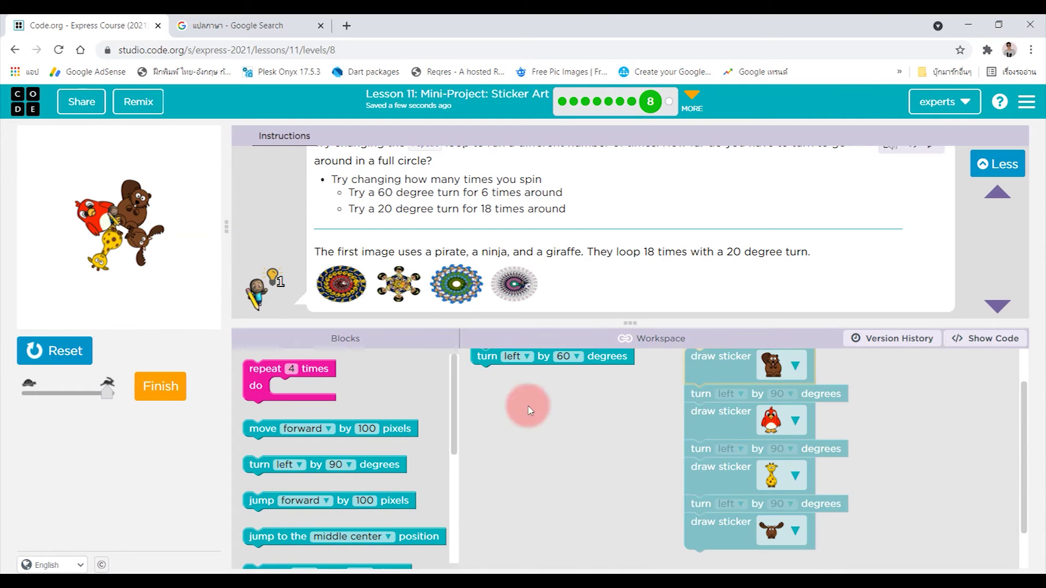
scroll(528, 403, "up", 1)
left_click(571, 404)
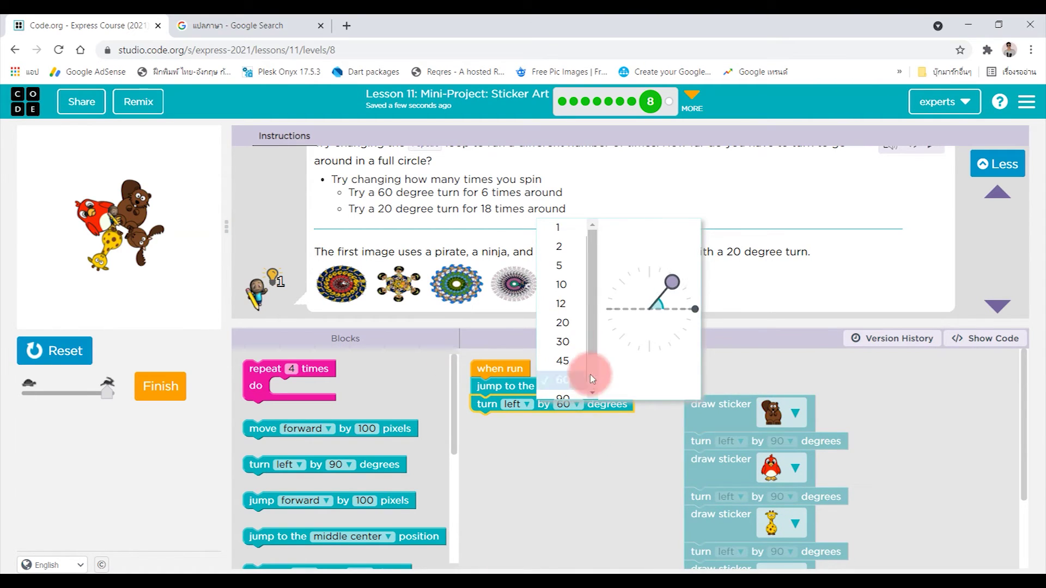
left_click(564, 372)
mouse_move(717, 450)
left_mouse_down()
mouse_move(717, 380)
mouse_move(566, 441)
mouse_move(490, 420)
left_mouse_up()
left_click(49, 354)
left_click(50, 357)
left_click(137, 211)
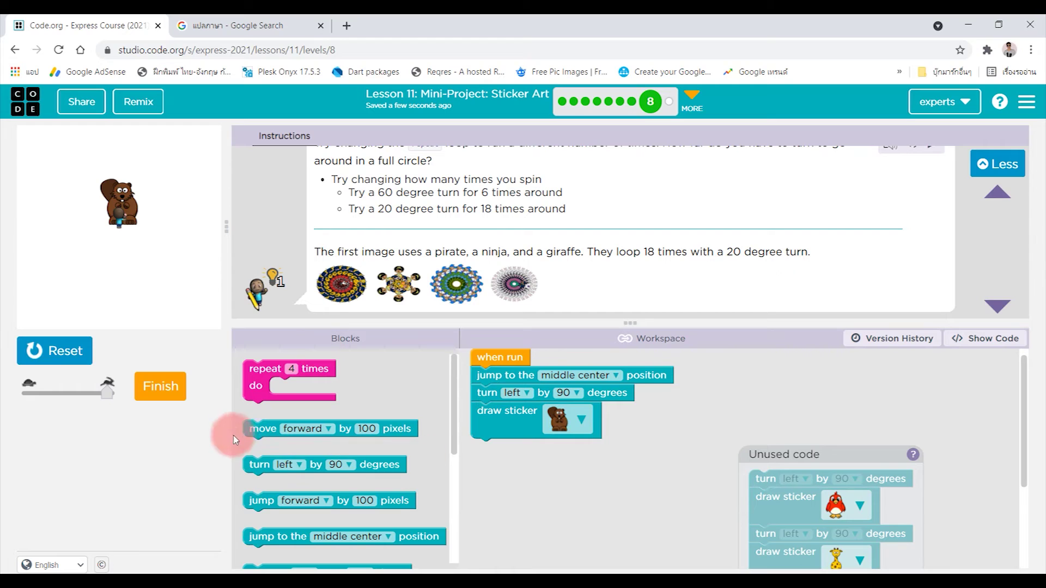
Add a turn left 90 and a move forward 20 pixels below the beaver sticker.
left_click(281, 363)
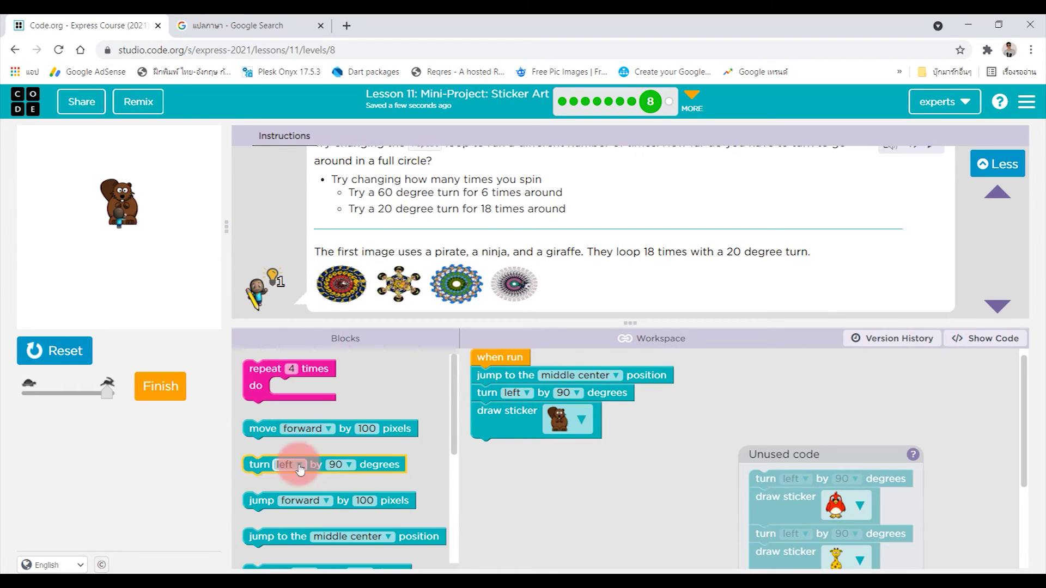
mouse_move(268, 466)
left_mouse_down()
mouse_move(507, 452)
mouse_move(498, 447)
left_mouse_up()
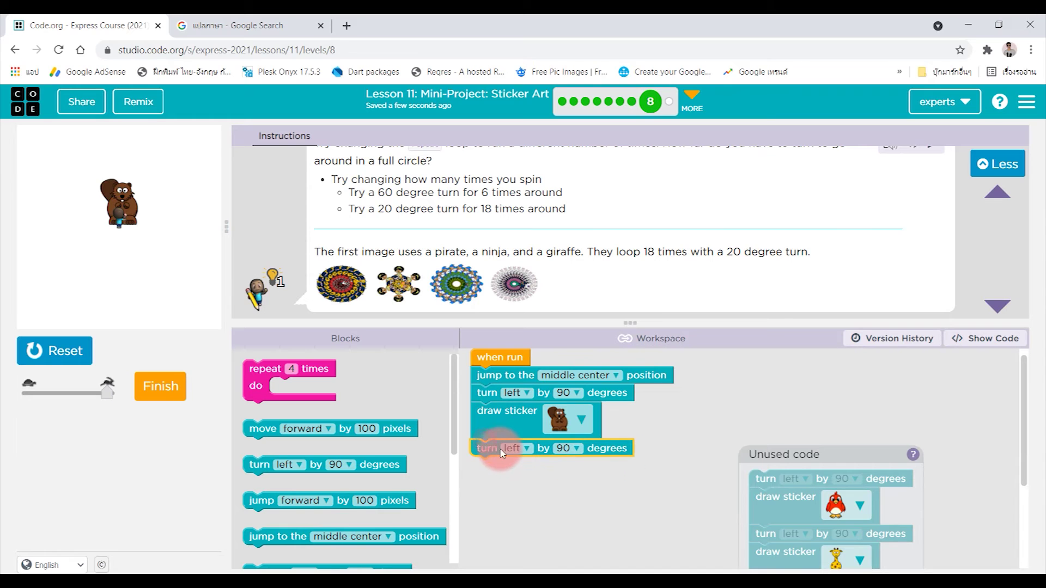
left_click_drag(262, 429, 495, 469)
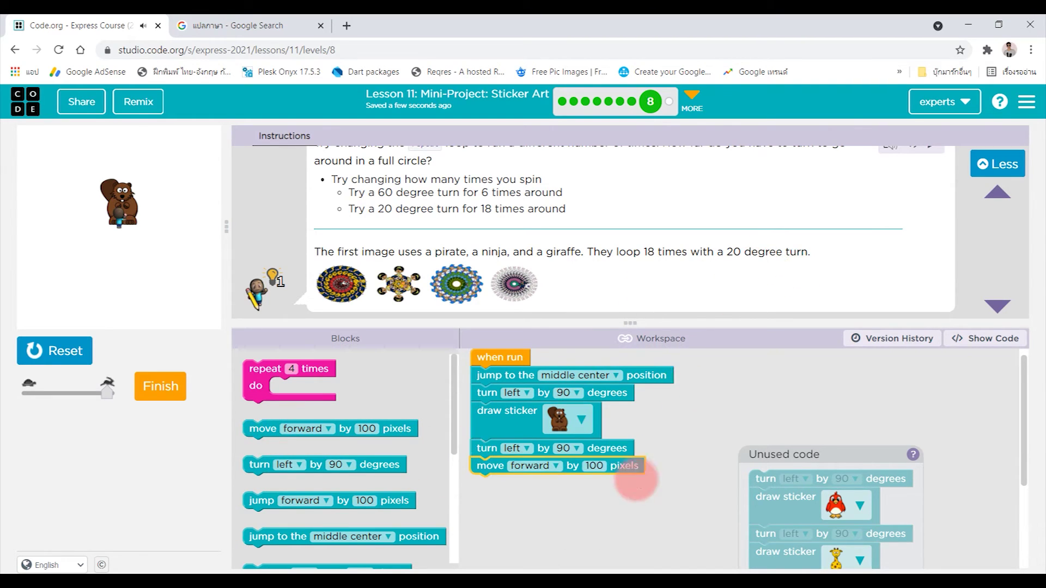
type("0")
left_click(692, 469)
left_click(55, 354)
left_click(55, 358)
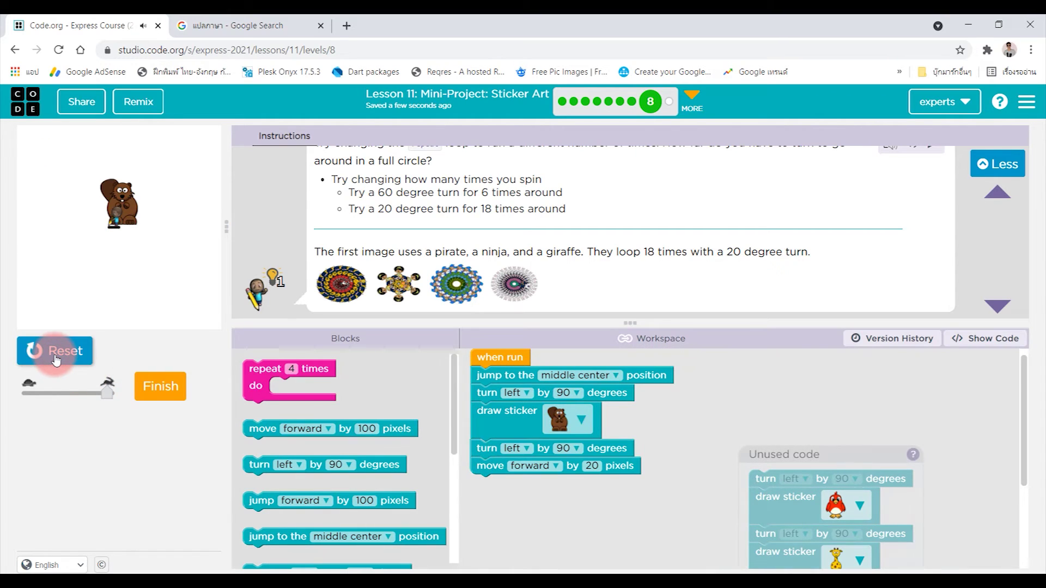
left_click(593, 462)
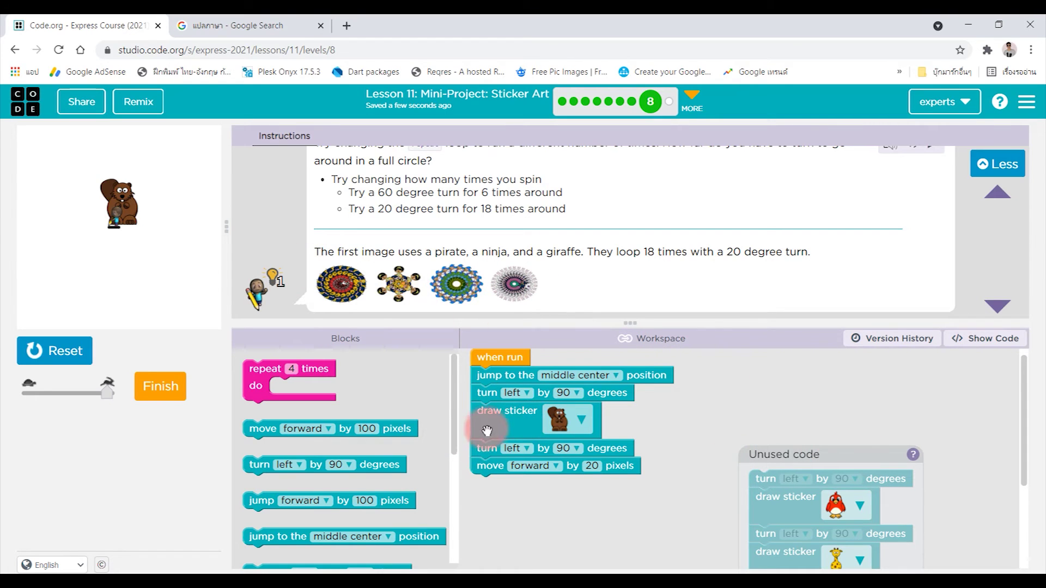
Wrap the turn and beaver sticker in a repeat 4 loop and run to draw four beavers.
left_click_drag(247, 368, 493, 414)
mouse_move(499, 462)
left_mouse_down()
mouse_move(526, 458)
mouse_move(517, 431)
mouse_move(545, 454)
mouse_move(546, 497)
mouse_move(346, 493)
left_mouse_up()
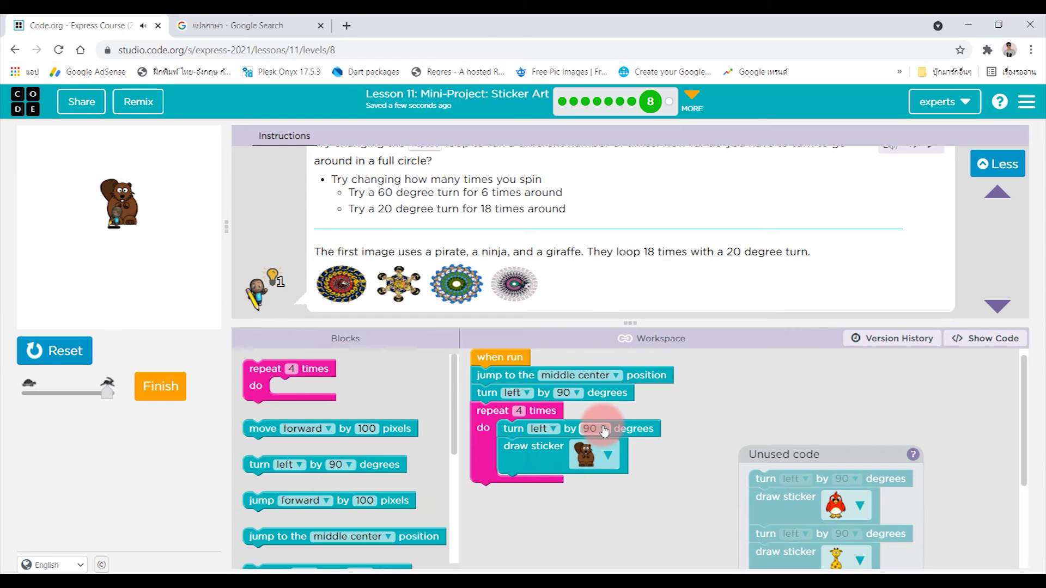
left_click(70, 349)
left_click(66, 350)
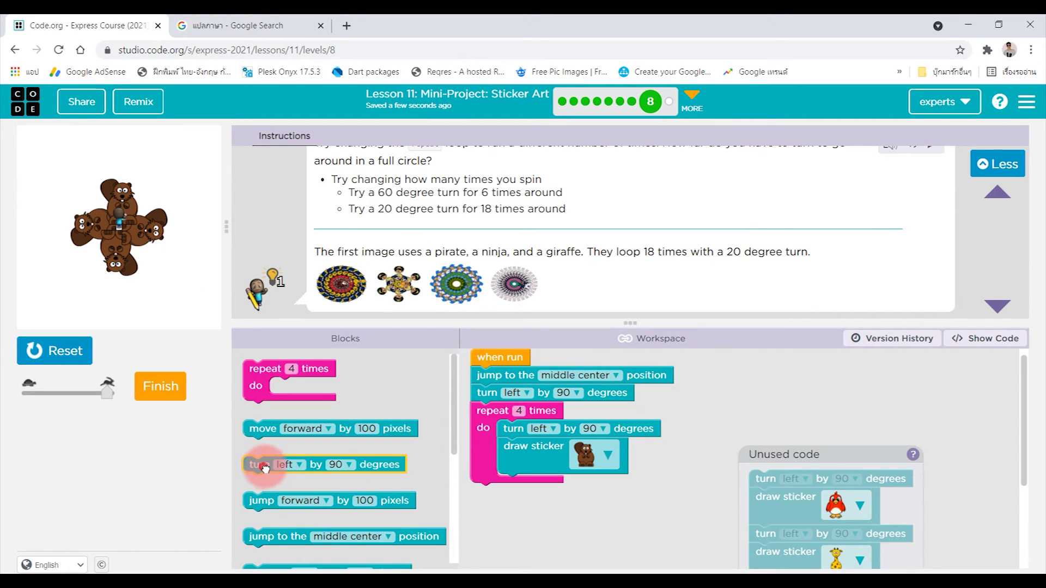
Add a turn left 90 after the beaver loop and a second repeat loop set to 18.
left_click_drag(264, 467, 491, 494)
left_click_drag(314, 409, 482, 392)
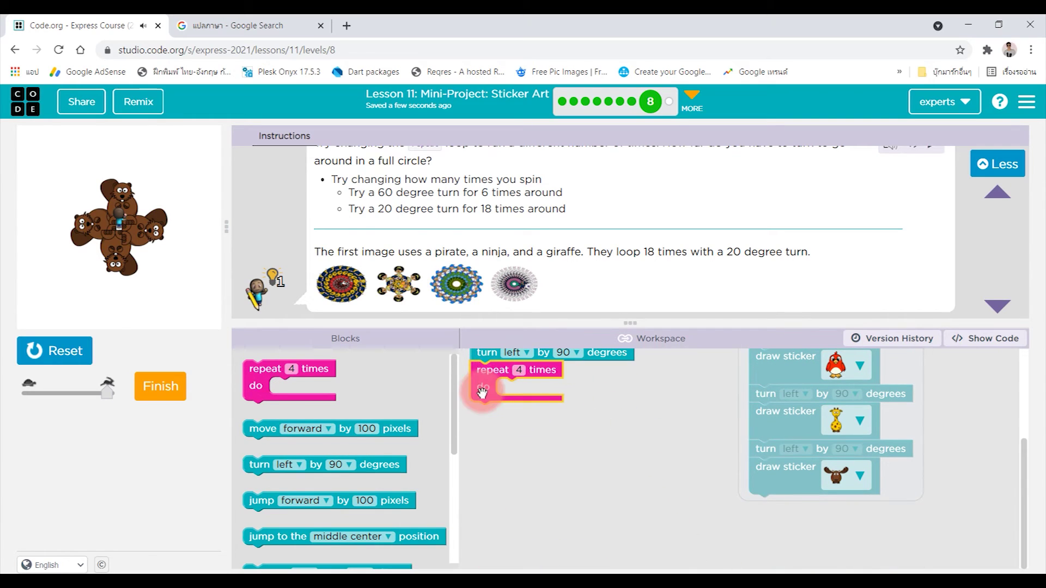
scroll(543, 425, "up", 3)
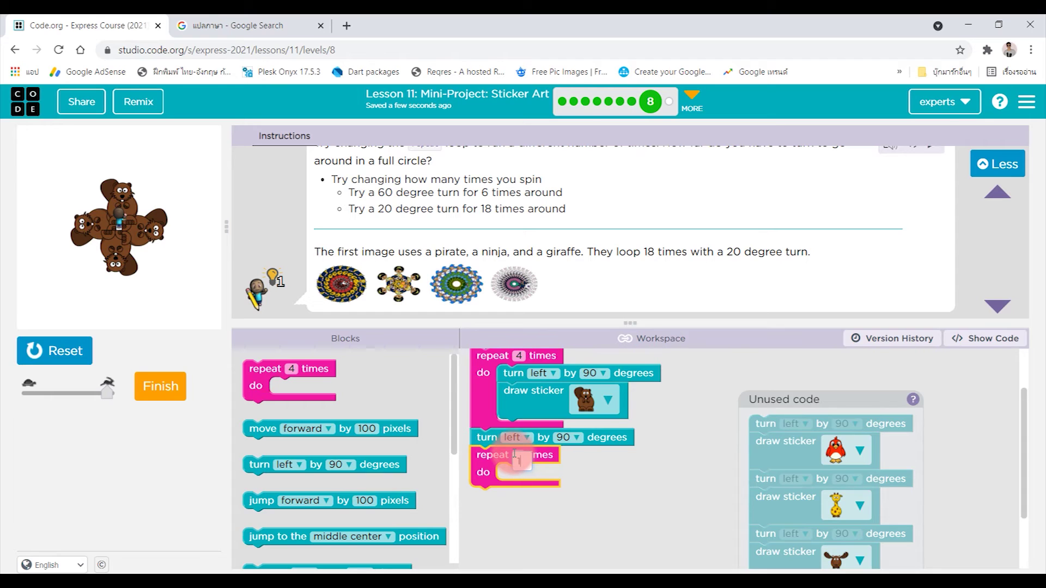
type("8")
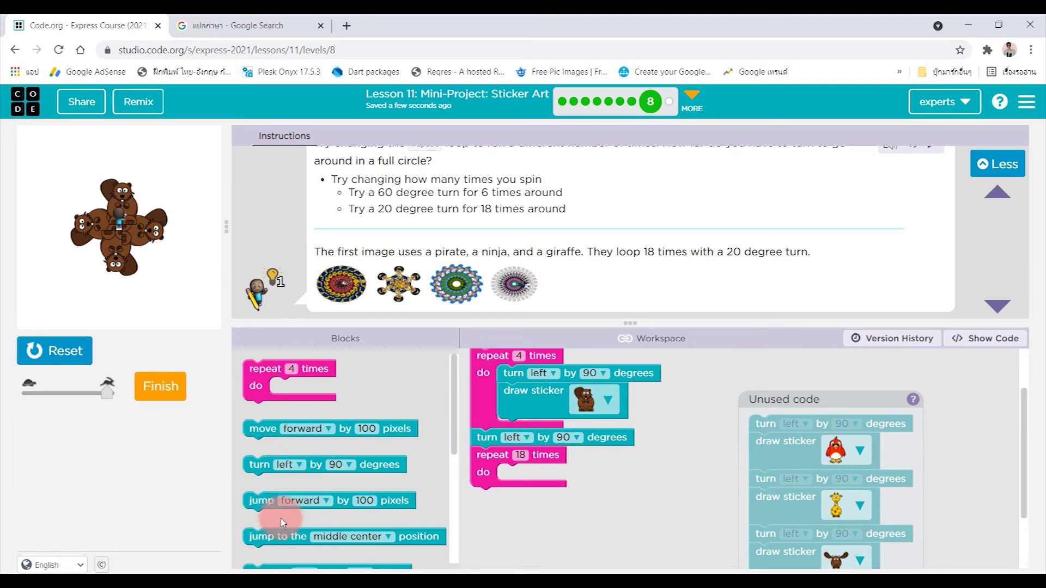
left_click(331, 530)
scroll(326, 531, "down", 3)
scroll(264, 432, "up", 3)
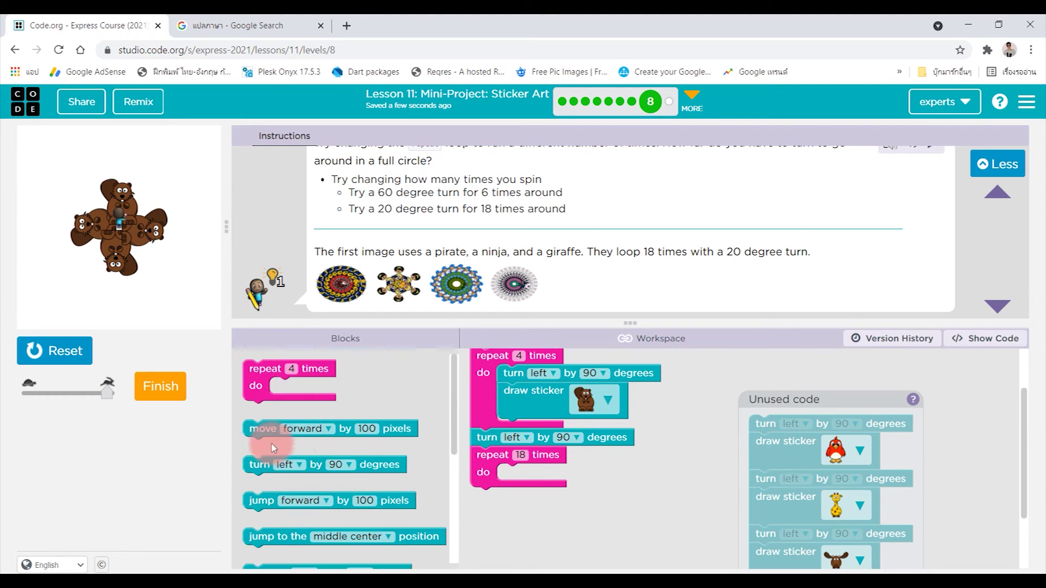
scroll(334, 465, "down", 3)
left_click(271, 429)
scroll(280, 435, "up", 3)
Put a 20-degree left turn and the red-bird sticker in the repeat 18 loop, discarding the giraffe blocks.
left_click(261, 462)
left_click_drag(261, 470, 515, 472)
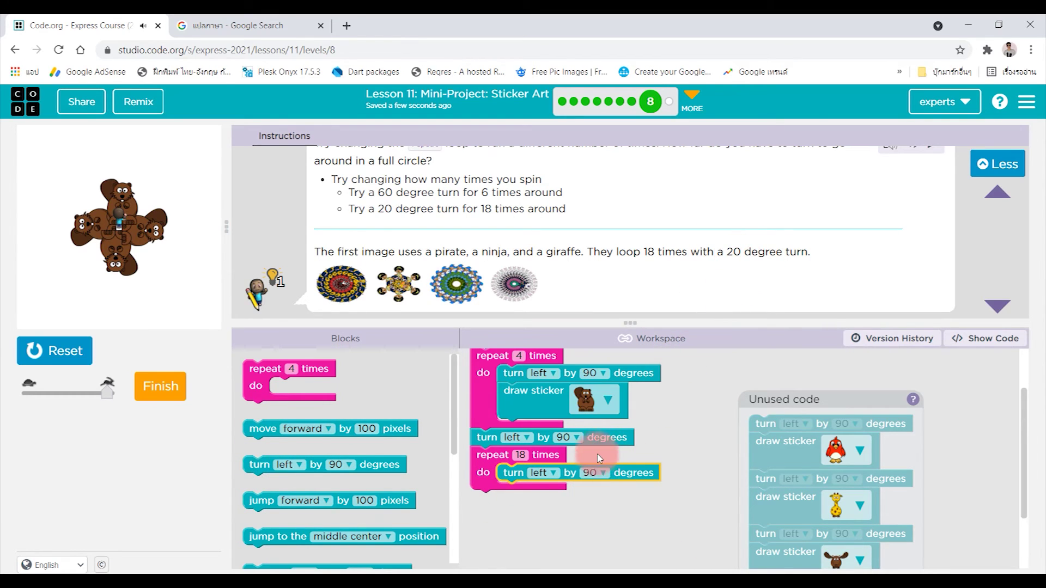
left_click(591, 473)
left_click(590, 392)
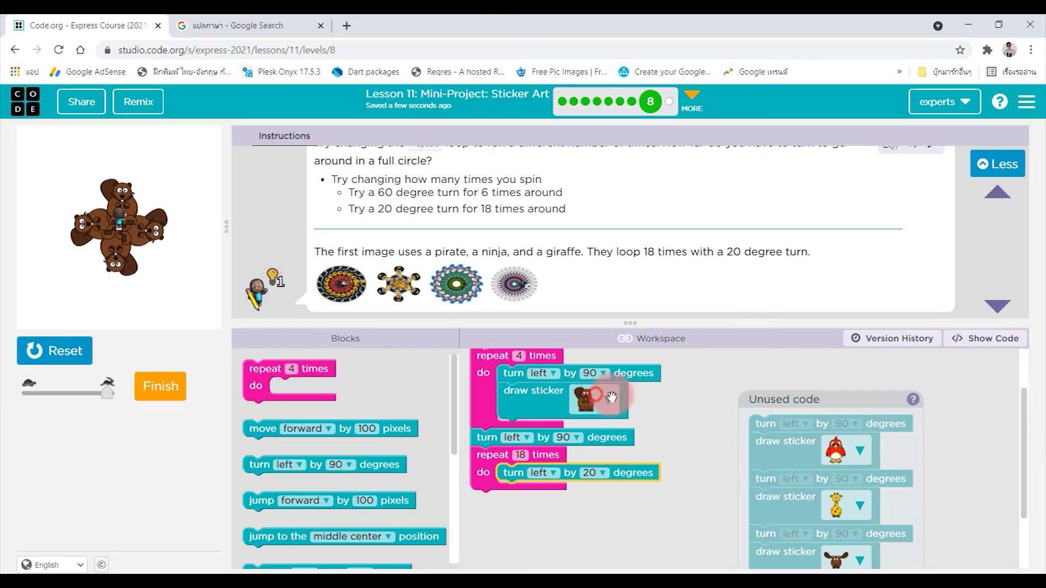
left_click_drag(780, 487, 376, 469)
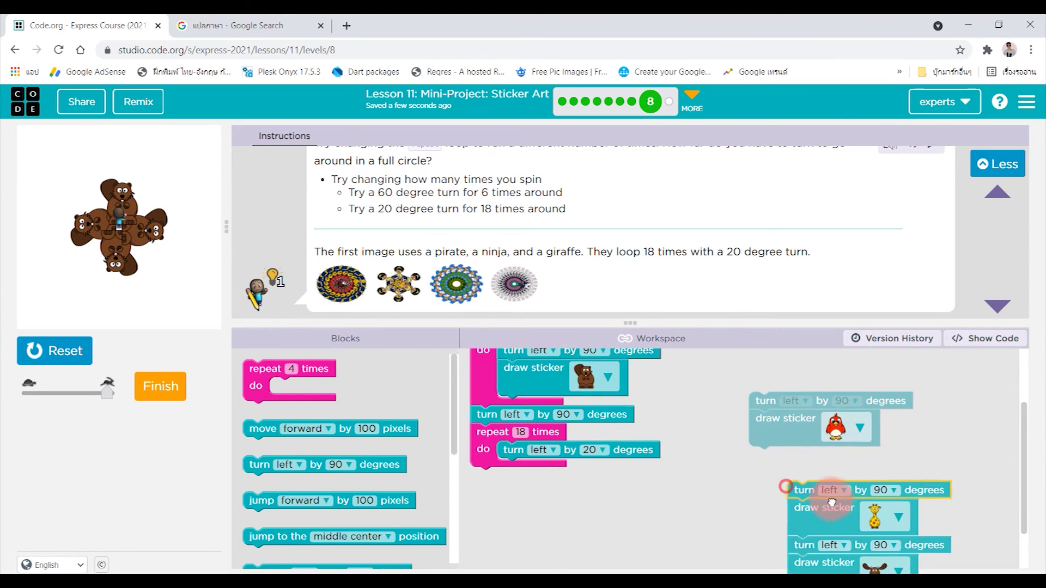
left_click_drag(775, 455, 536, 504)
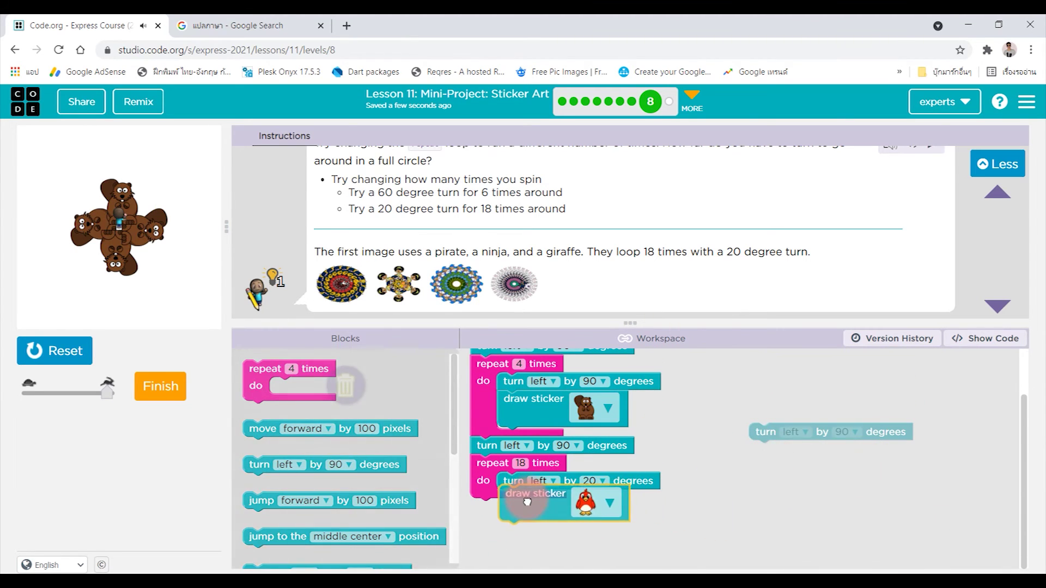
left_click_drag(770, 432, 300, 455)
Draw the red-bird ring, then detach the repeat 18 loop and rerun with only the beavers.
left_click(71, 351)
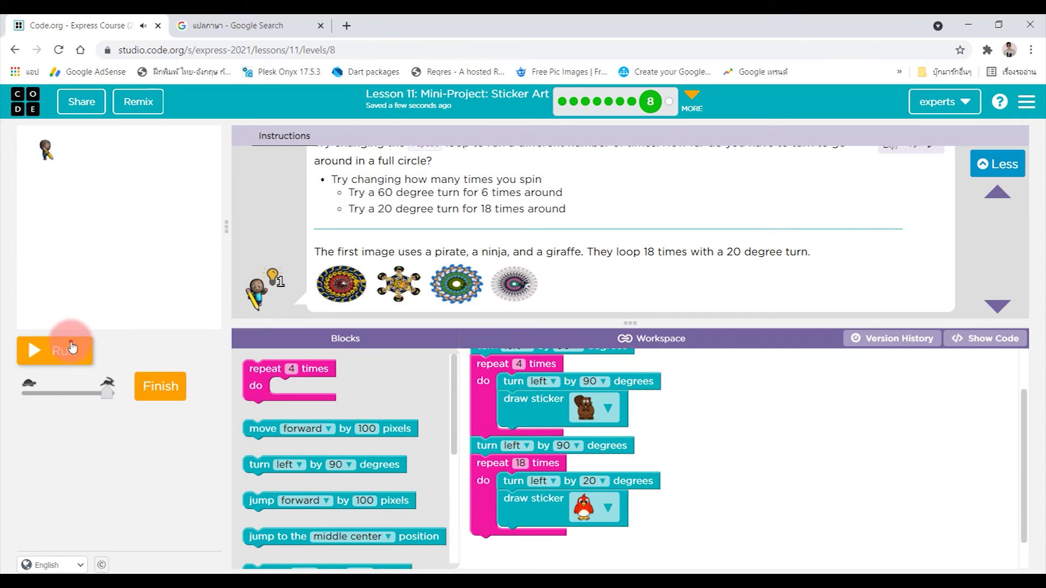
left_click(72, 350)
left_click(262, 441)
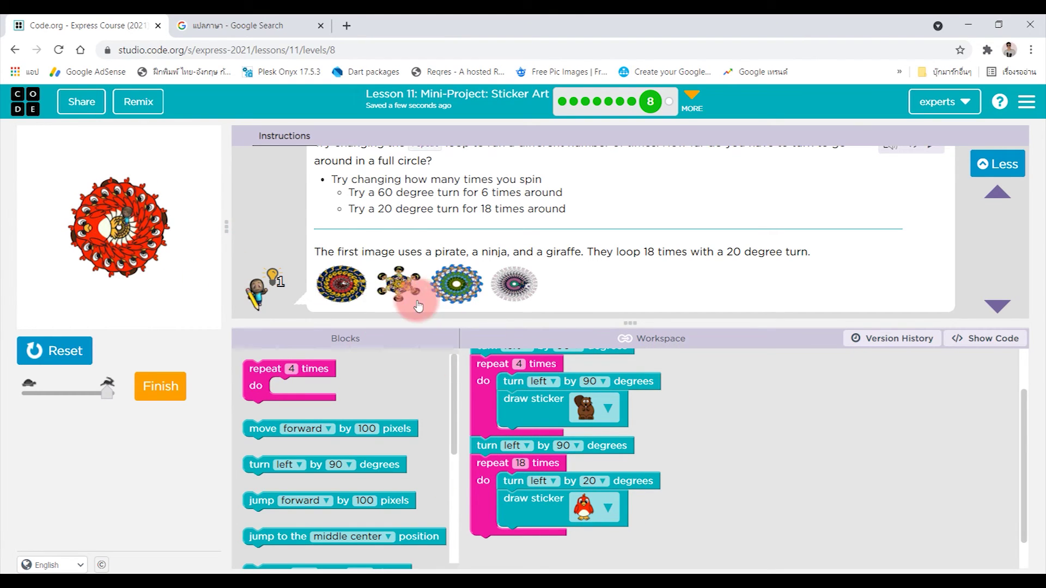
left_click(70, 344)
mouse_move(493, 466)
left_mouse_down()
mouse_move(790, 459)
mouse_move(816, 439)
left_mouse_up()
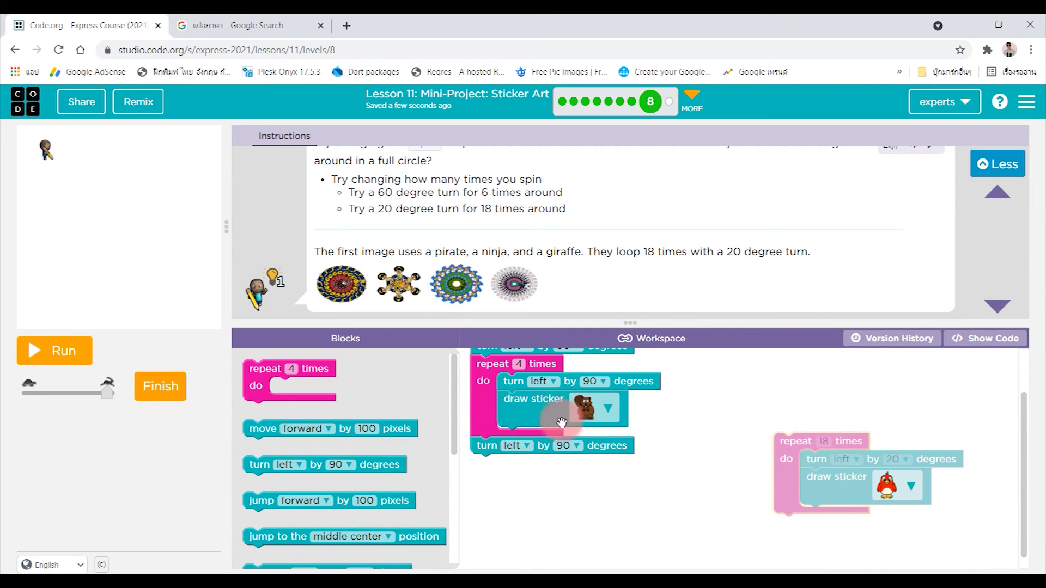
left_click(48, 348)
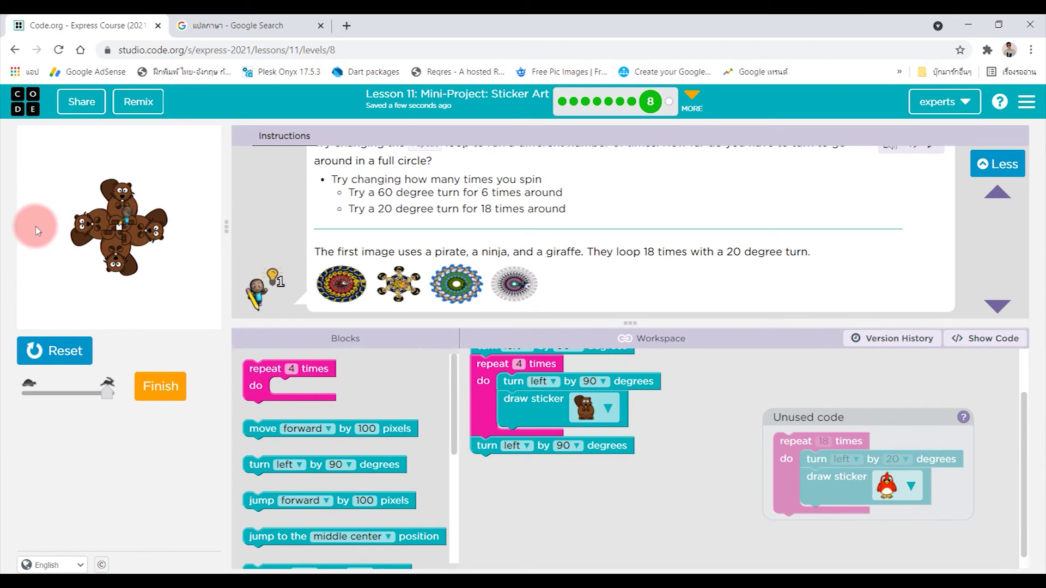
Add a move forward 200 pixels after the last turn and rerun the program.
left_click(288, 455)
left_click(262, 429)
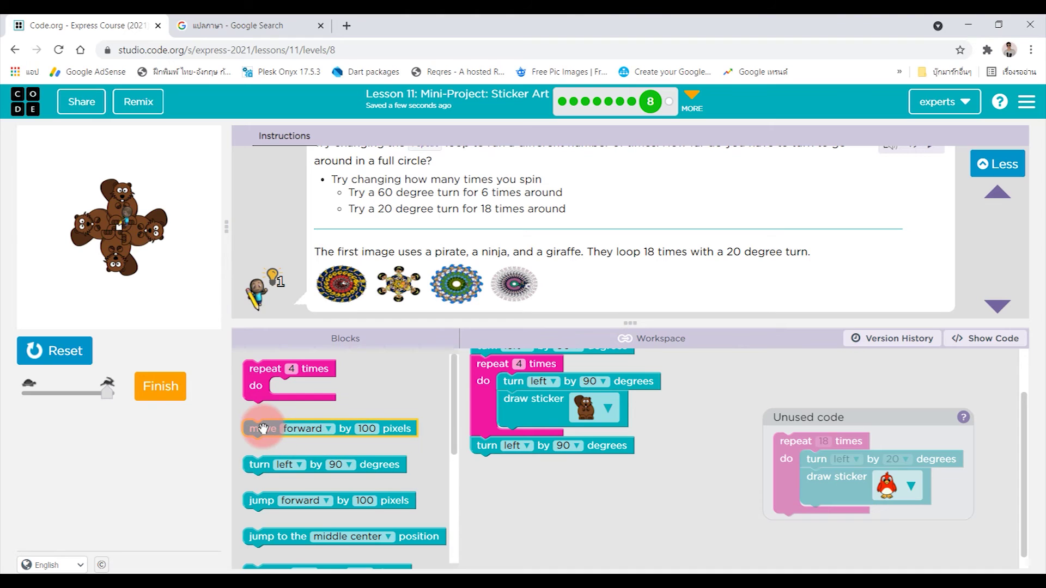
left_click_drag(264, 429, 611, 463)
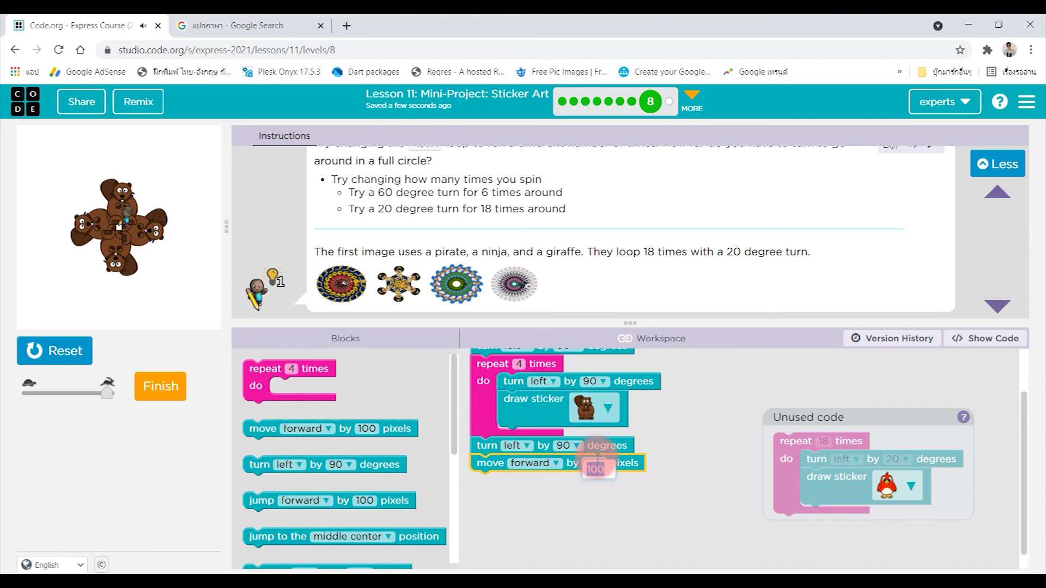
type("200")
left_click(668, 474)
left_click(60, 352)
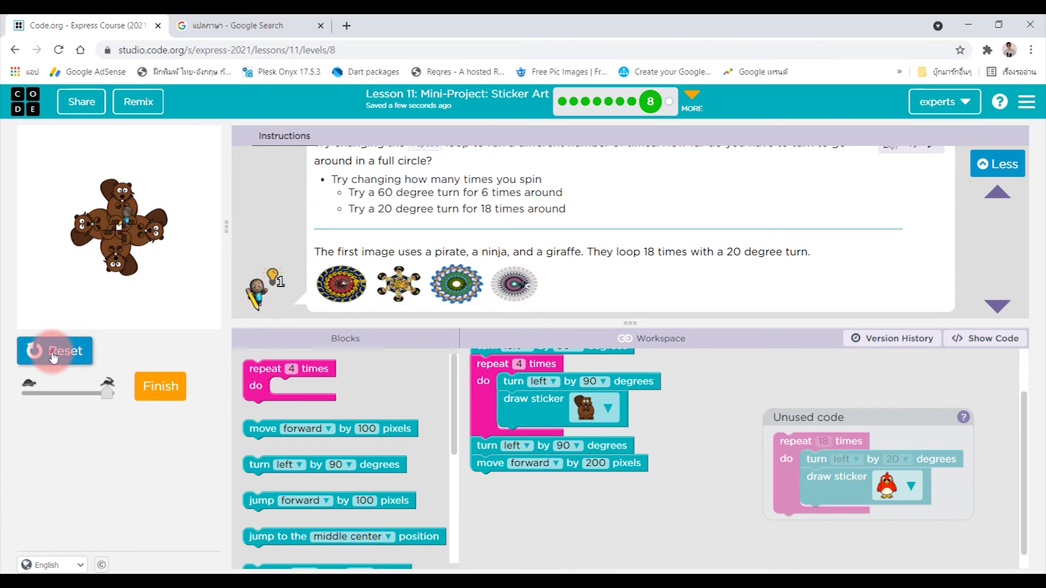
Reattach the red-bird loop after the 200-pixel move, draw both circles, then finish and continue.
left_click(40, 226)
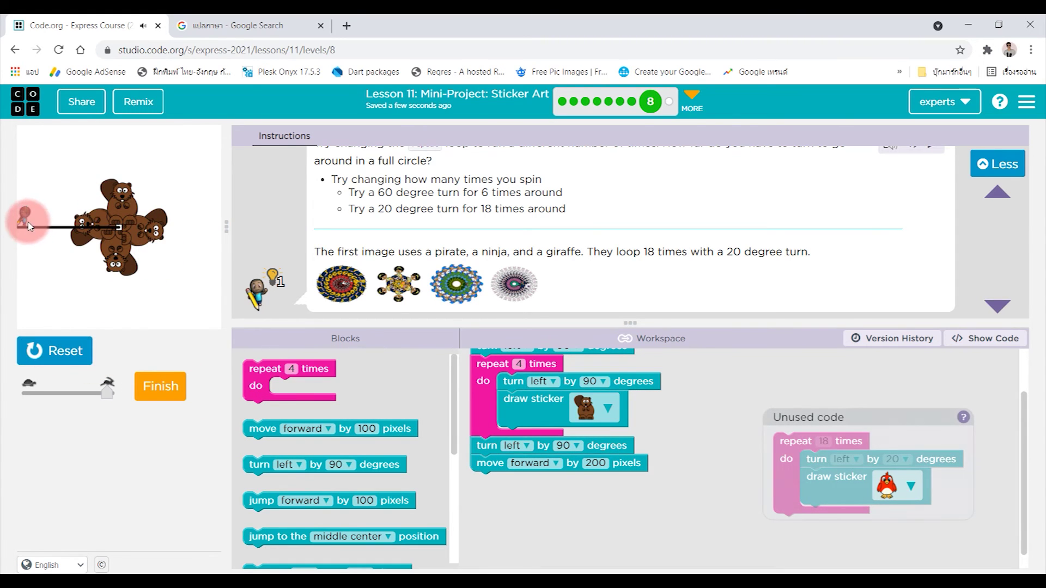
left_click_drag(794, 458, 495, 499)
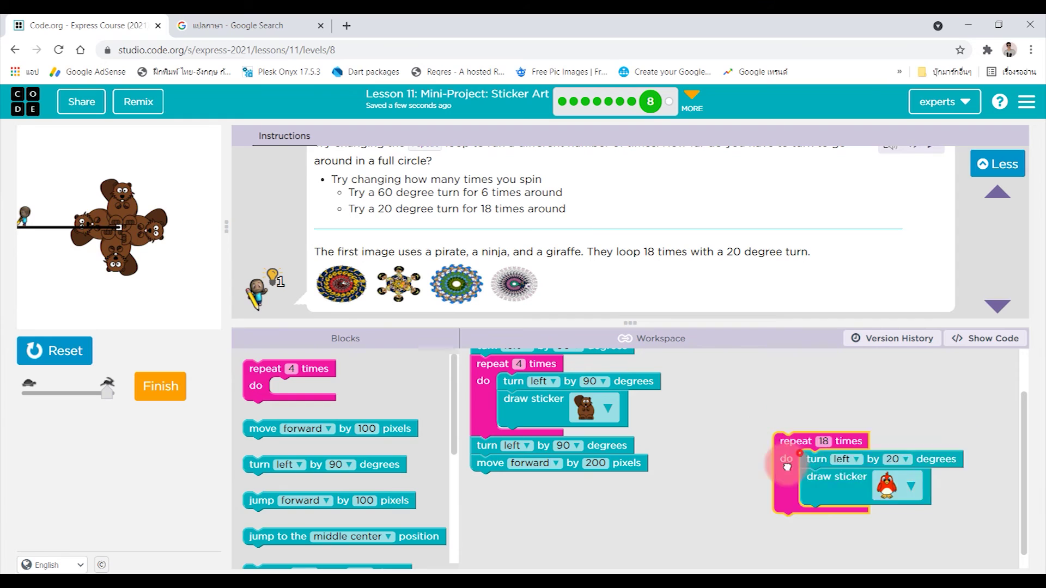
left_click(54, 353)
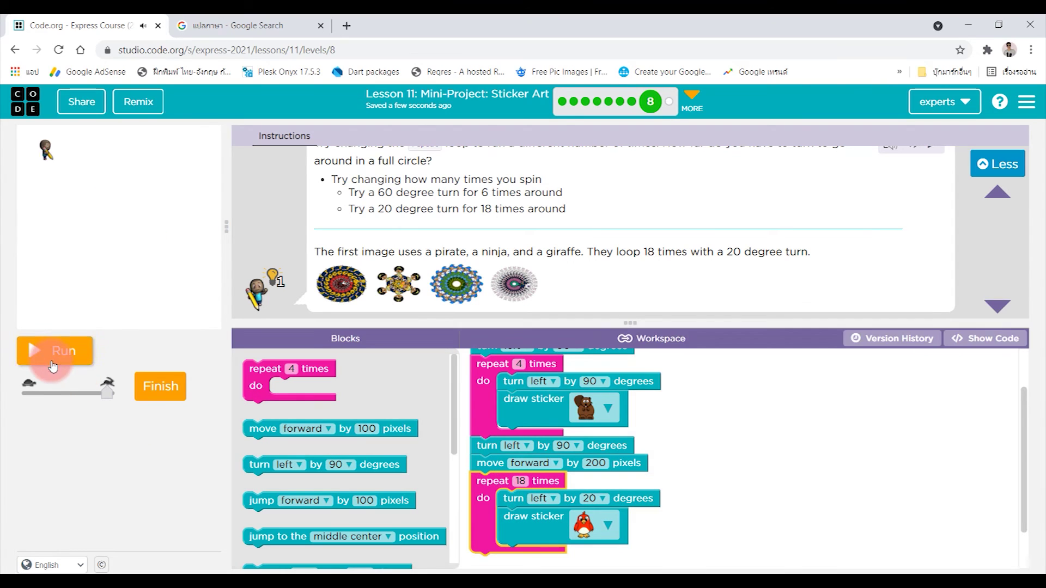
left_click(48, 353)
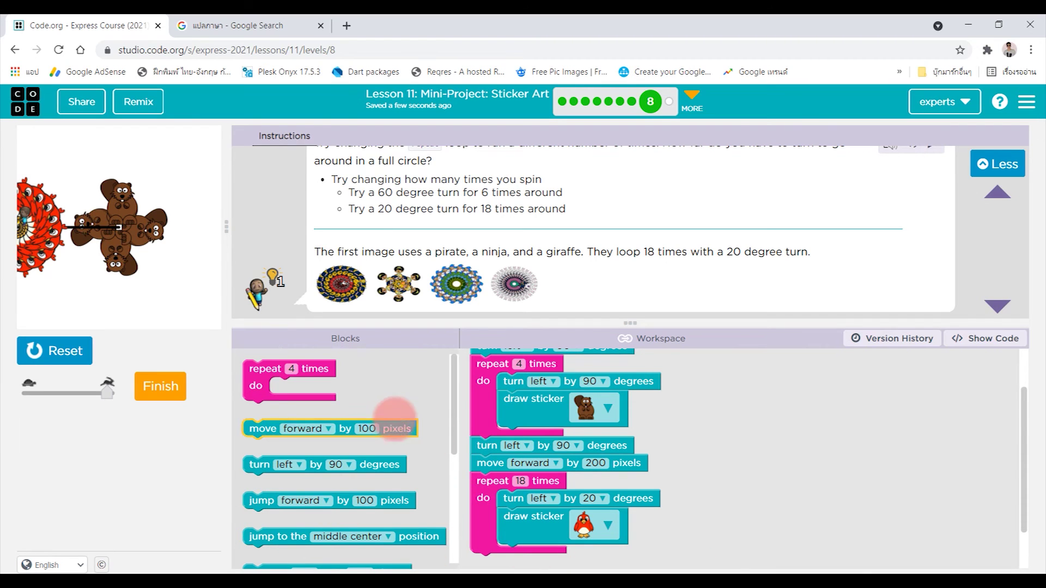
left_click(160, 393)
left_click(708, 357)
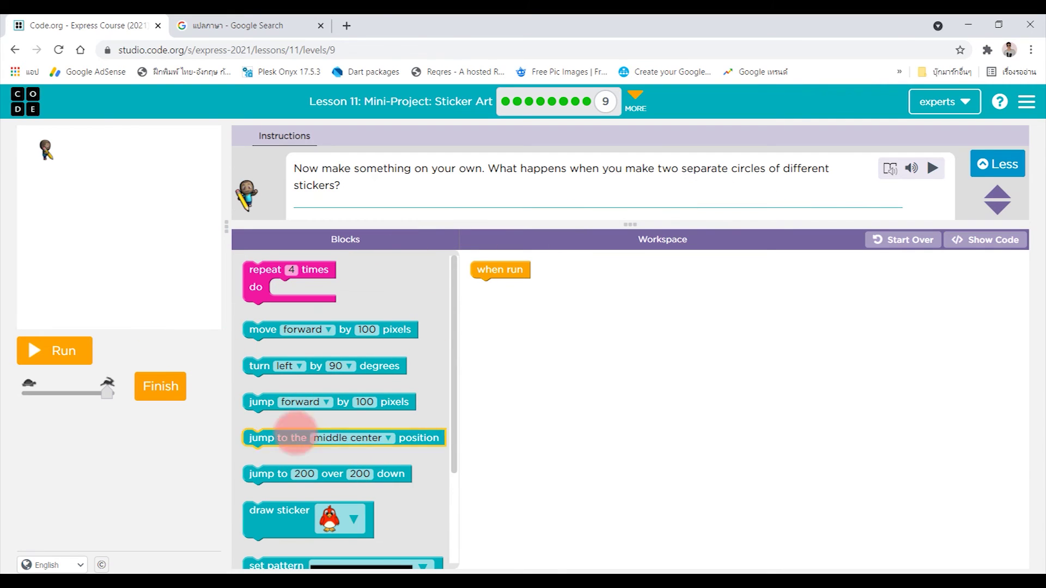
Build a repeat 10 loop containing a rocket draw sticker and run it.
left_click(294, 327)
left_click(263, 292)
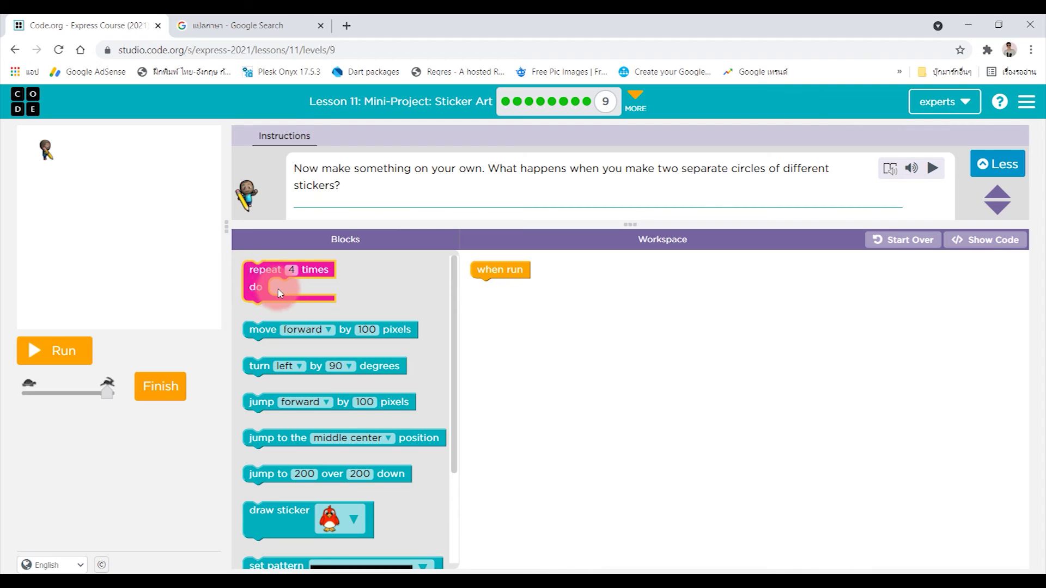
left_click_drag(279, 293, 518, 291)
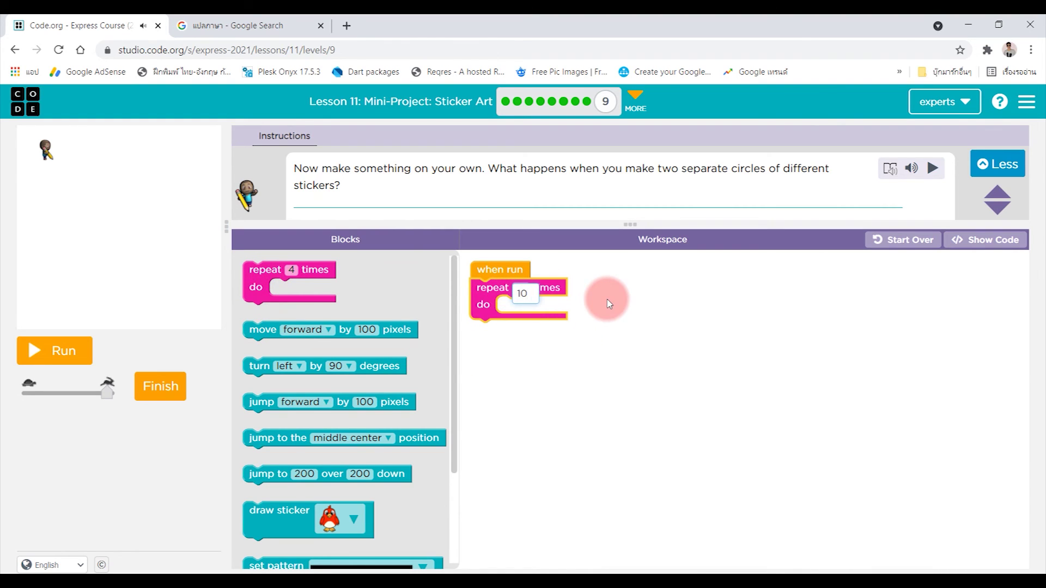
left_click(262, 373)
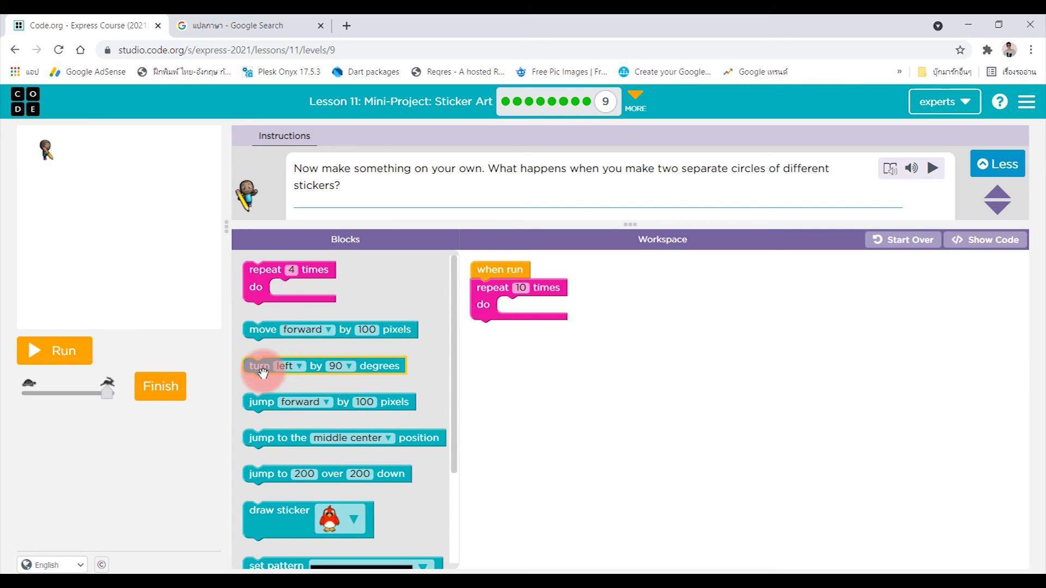
left_click_drag(291, 518, 550, 323)
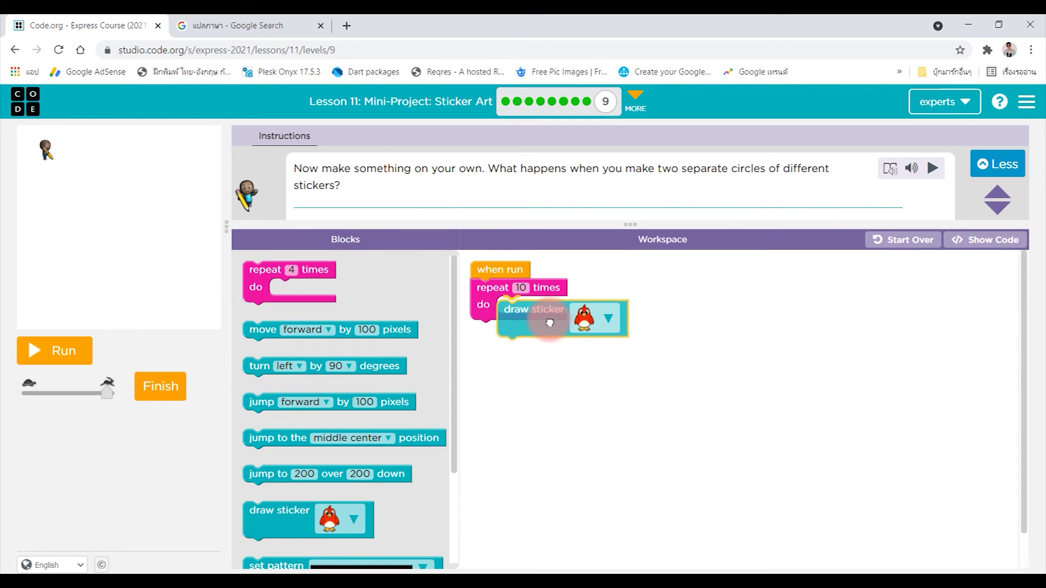
left_click(595, 316)
left_click(608, 349)
left_click(335, 375)
left_click(47, 351)
Add a turn left block above the rocket sticker and set it to 30 degrees.
left_click(259, 339)
left_click_drag(264, 366, 567, 311)
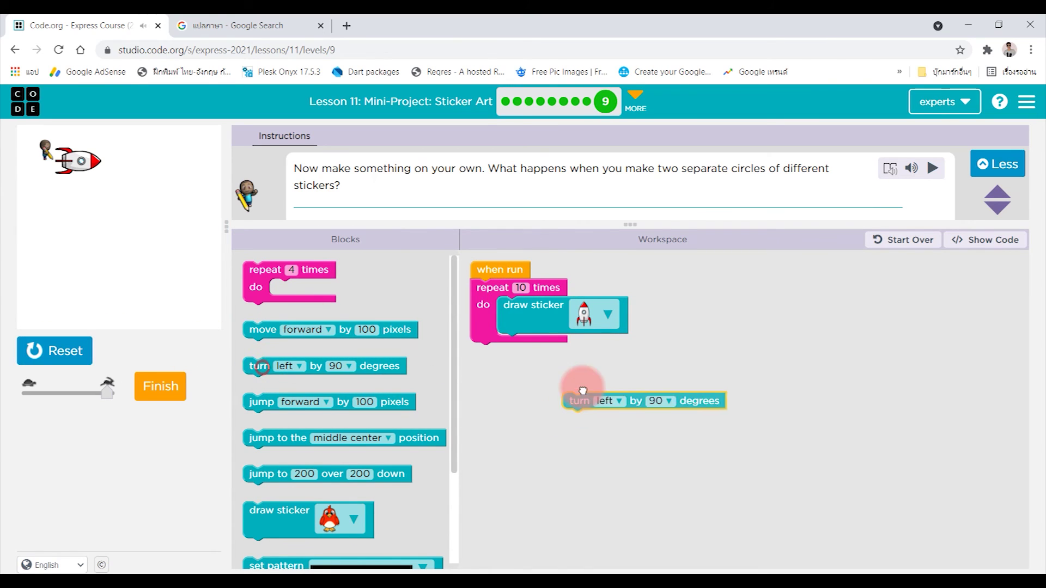
left_click(599, 304)
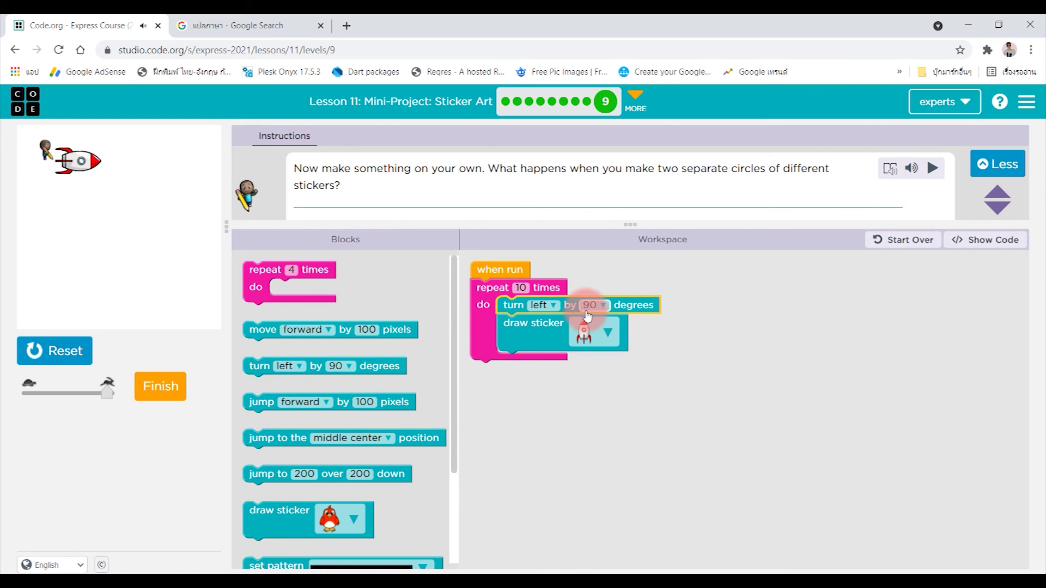
left_click(594, 308)
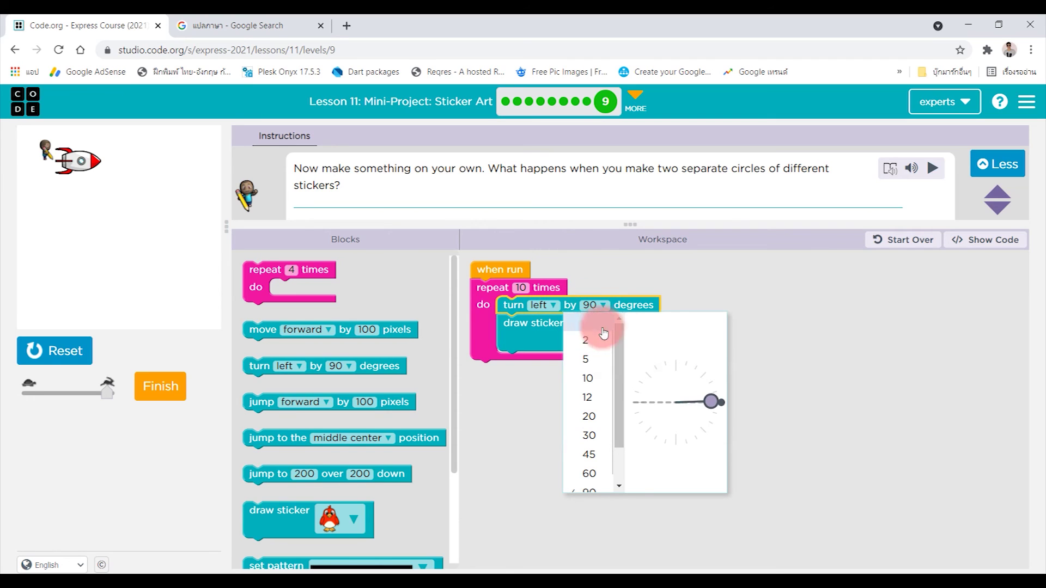
mouse_move(624, 340)
left_mouse_down()
mouse_move(612, 401)
mouse_move(624, 329)
left_mouse_up()
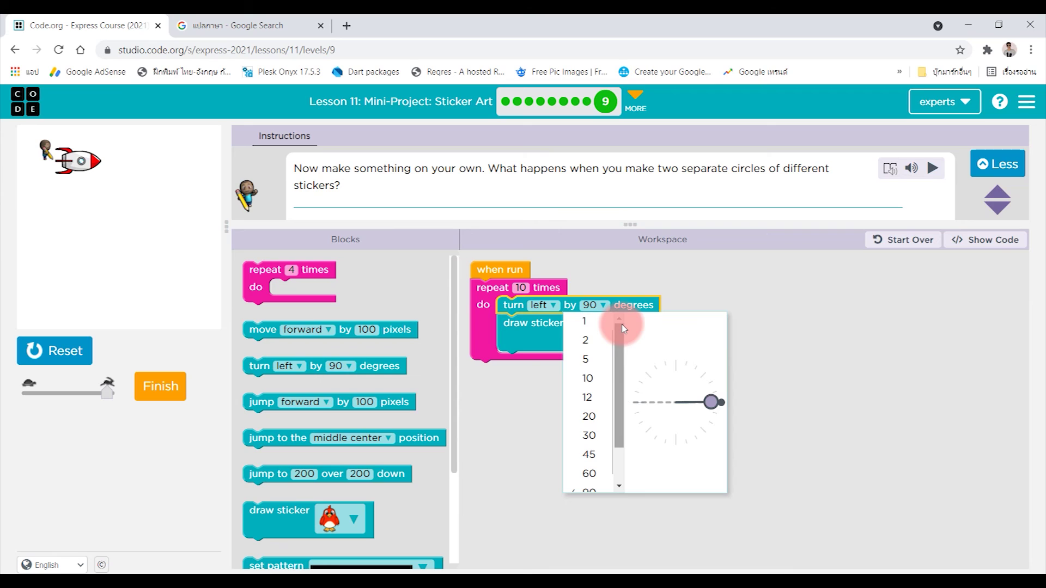
left_click(593, 295)
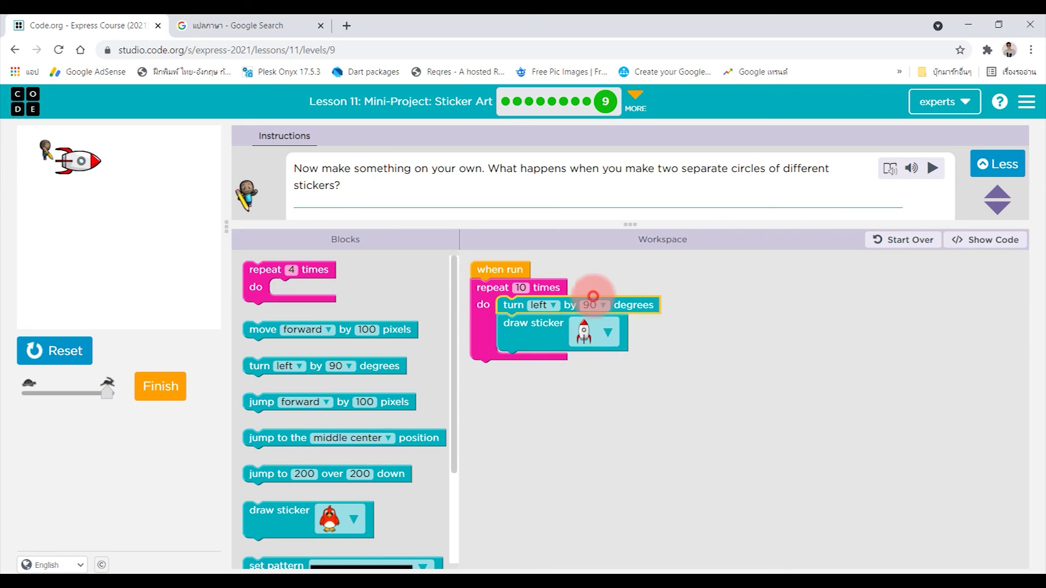
left_click(596, 300)
left_click(593, 299)
left_click(592, 307)
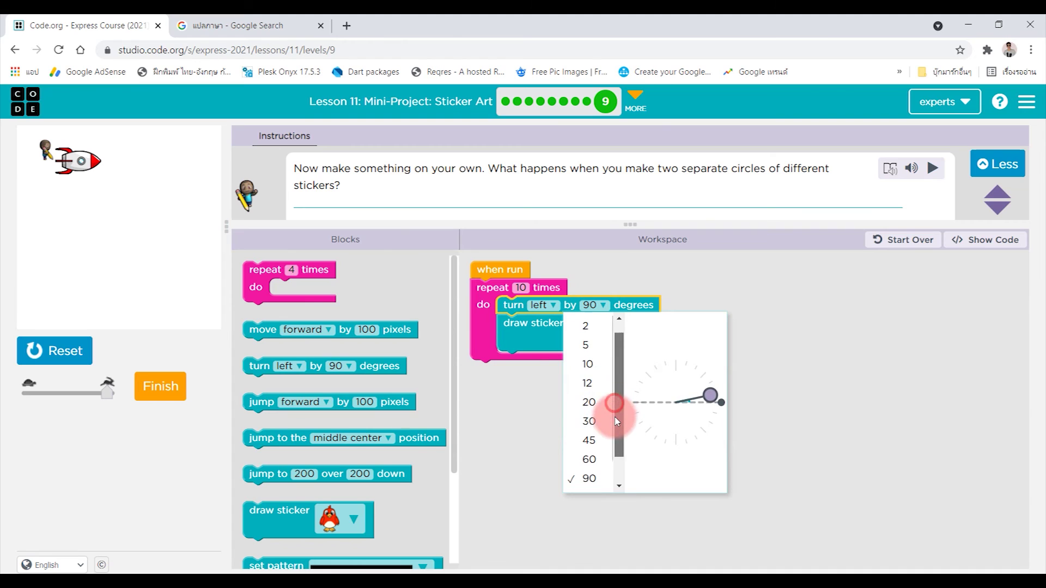
left_click_drag(616, 421, 620, 434)
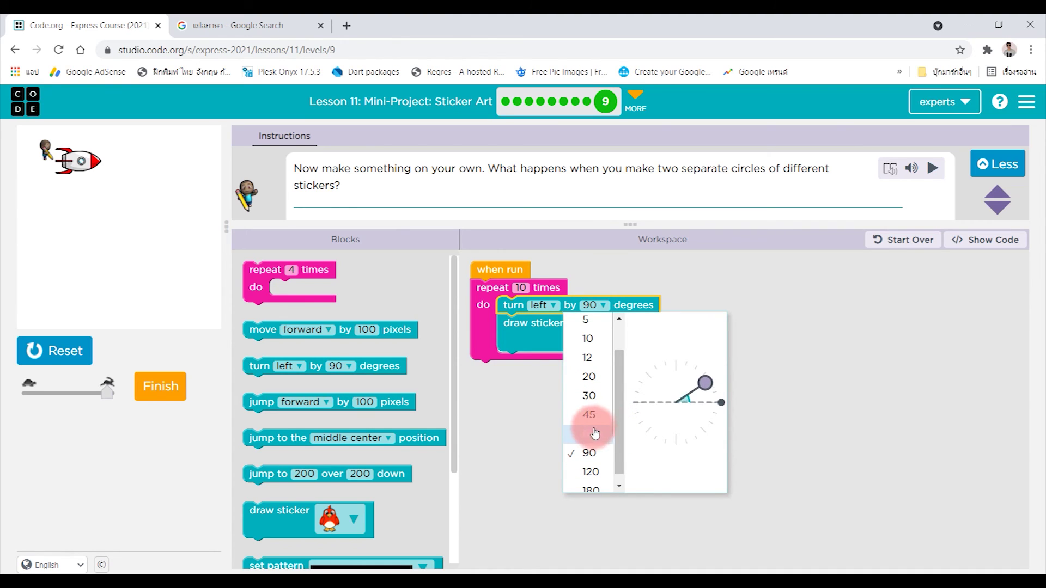
left_click(588, 396)
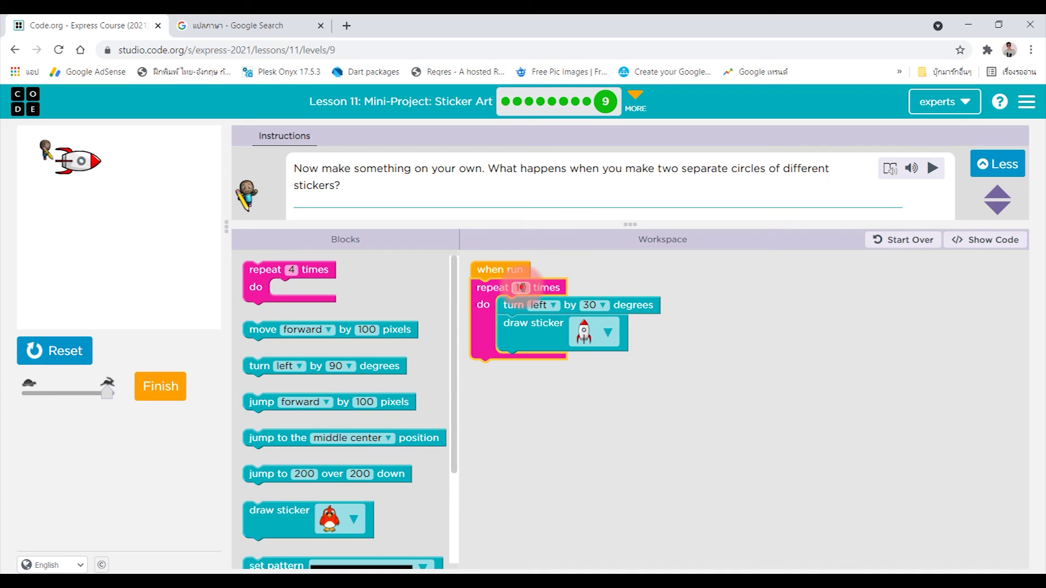
Change the rocket loop to 12 repeats and run it to draw the ring.
left_click(522, 287)
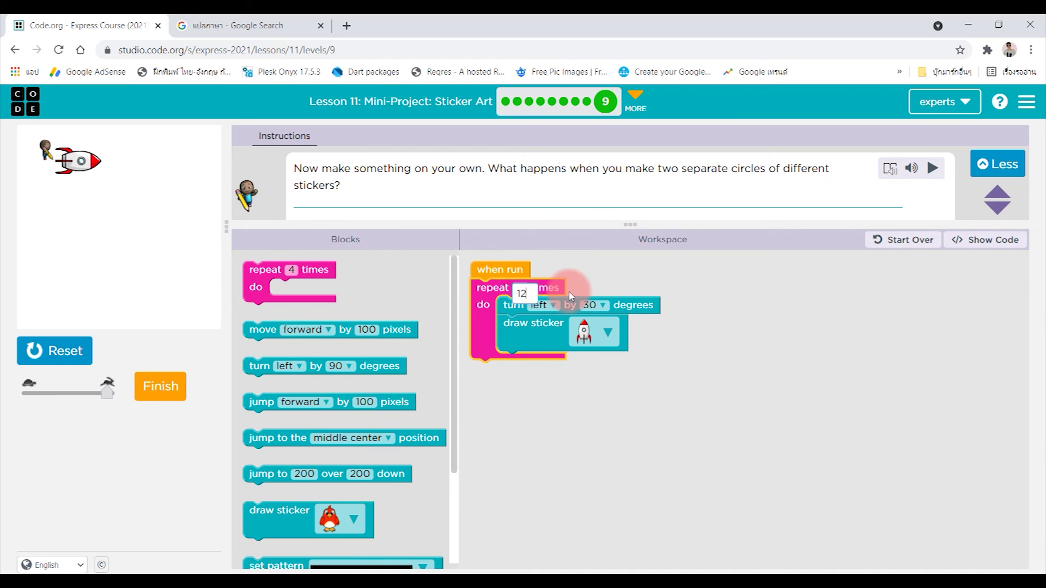
left_click(749, 347)
left_click(61, 349)
left_click(64, 352)
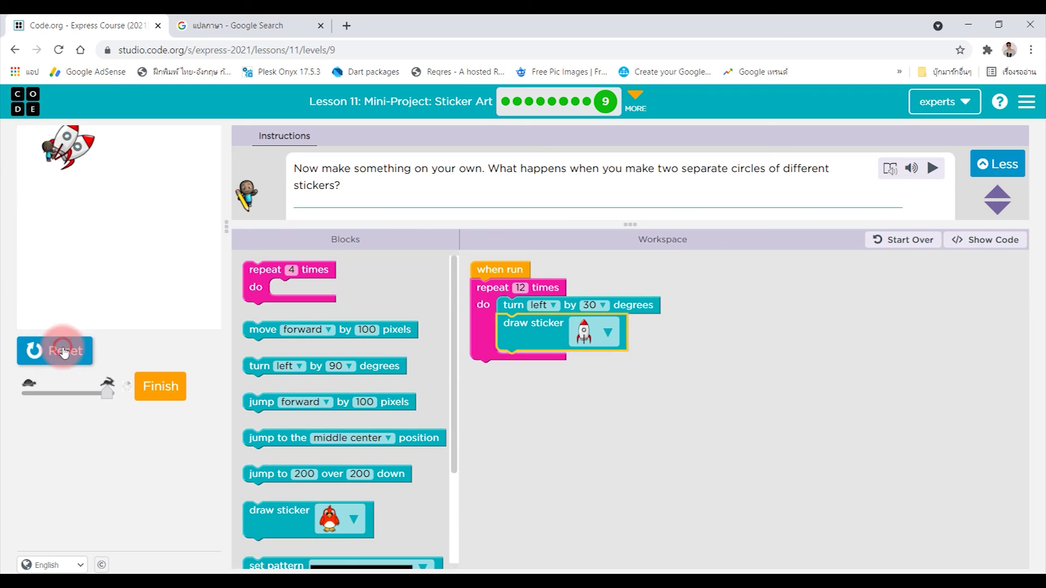
Add a 100-pixel forward jump below the rocket loop and rerun the program.
left_click(79, 309)
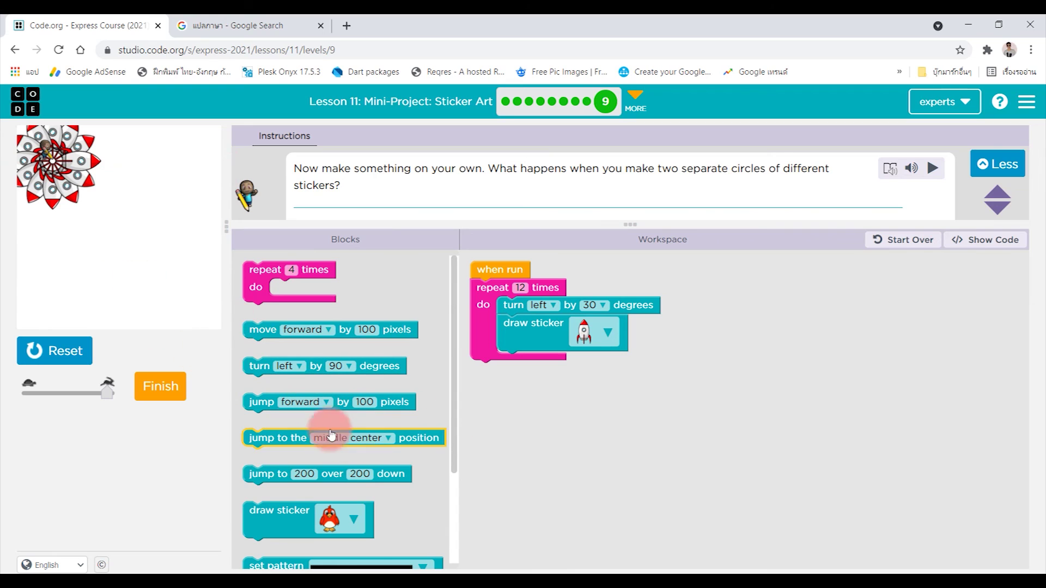
mouse_move(265, 403)
left_mouse_down()
mouse_move(532, 440)
mouse_move(495, 373)
left_mouse_up()
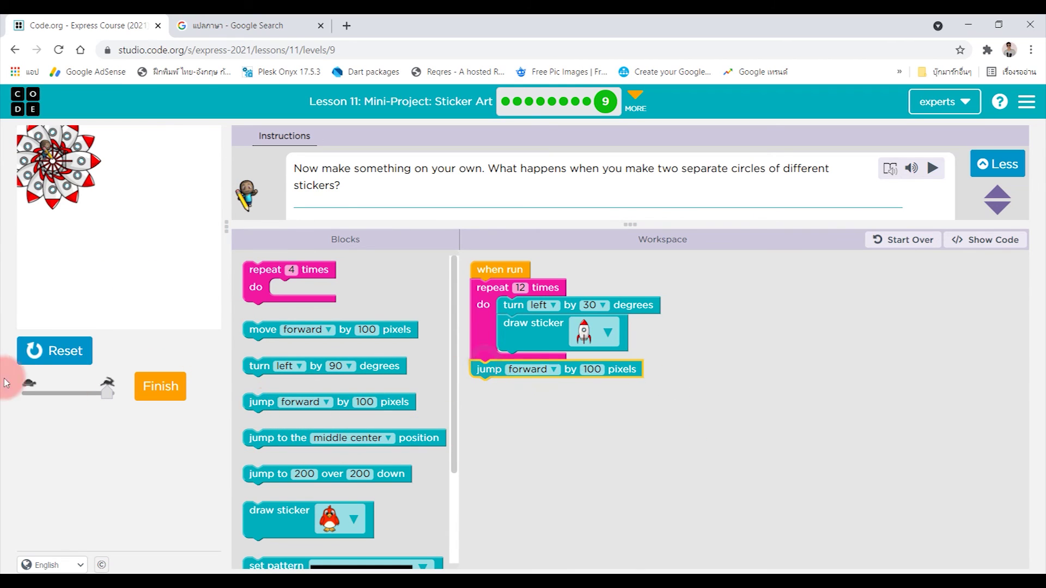
left_click(53, 353)
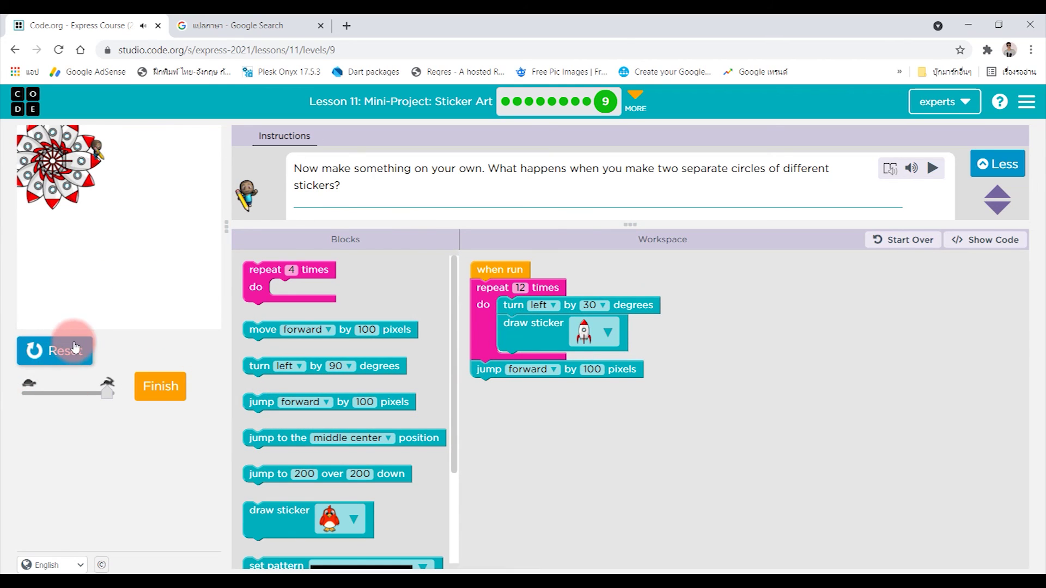
left_click(428, 405)
Build a repeat 4 loop after the jump that holds a left turn and a bird sticker.
left_click_drag(278, 512, 618, 482)
left_click_drag(257, 274, 510, 396)
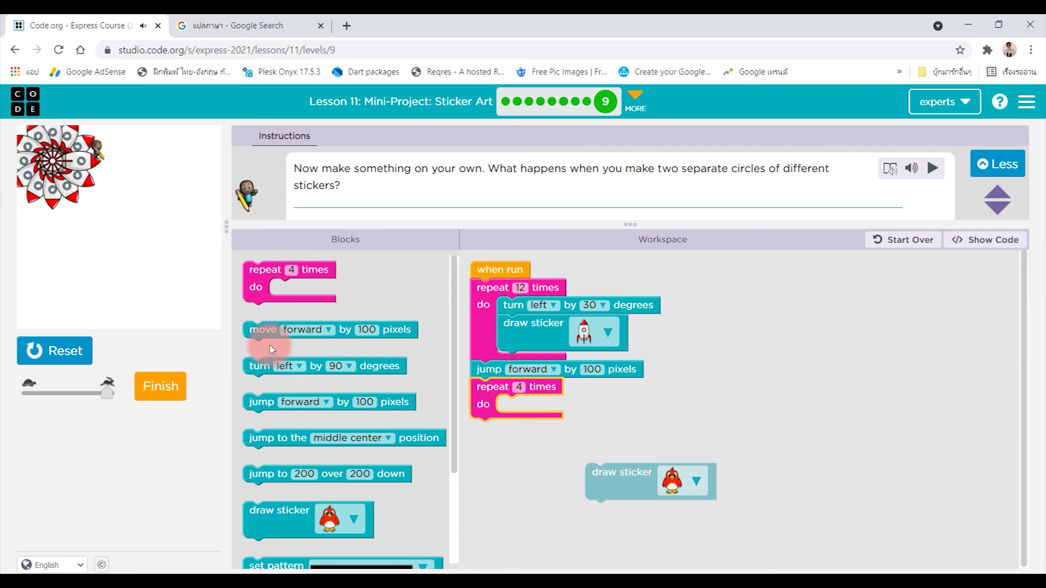
left_click_drag(625, 495, 525, 418)
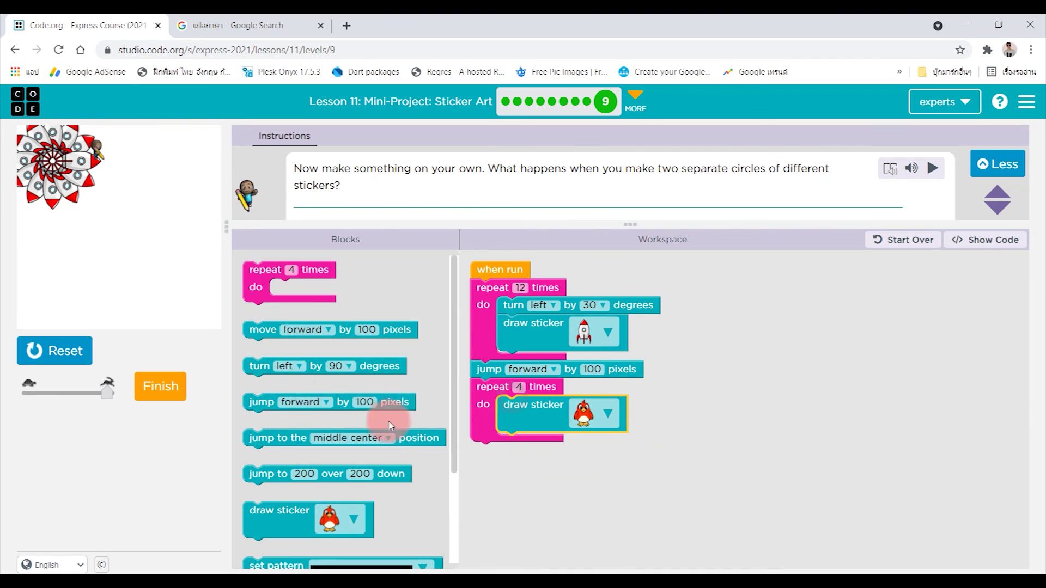
left_click_drag(261, 366, 531, 417)
left_click(596, 412)
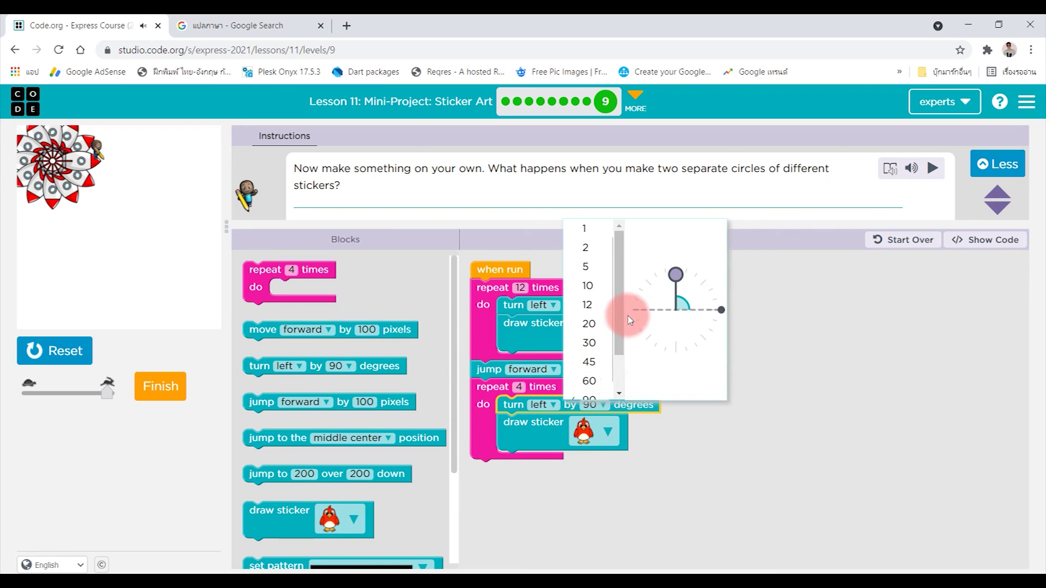
Make the bird loop repeat 3 times with 120-degree left turns, then reset the drawing.
left_click(519, 388)
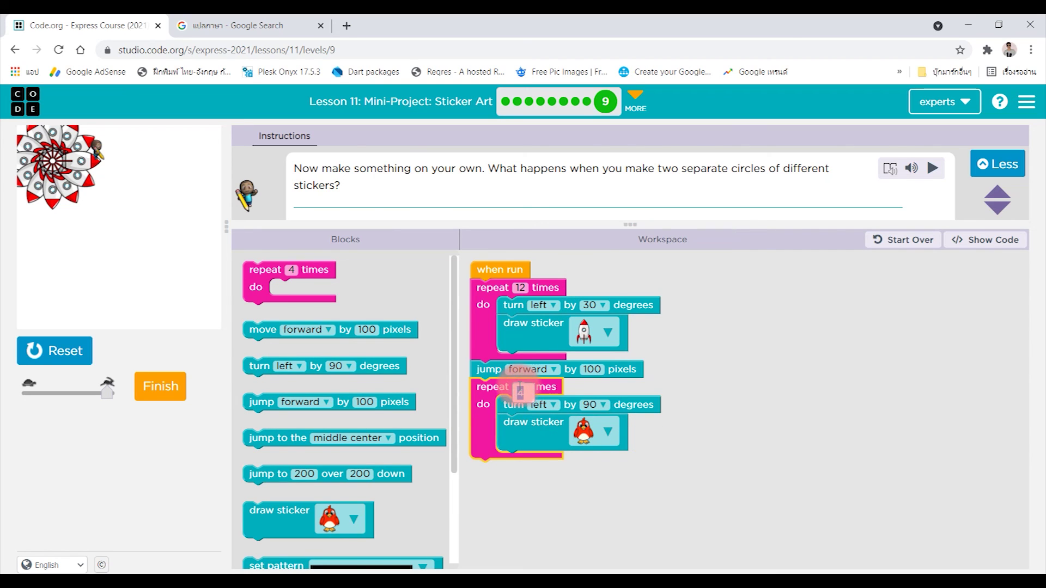
type("3")
left_click(734, 437)
left_click(592, 415)
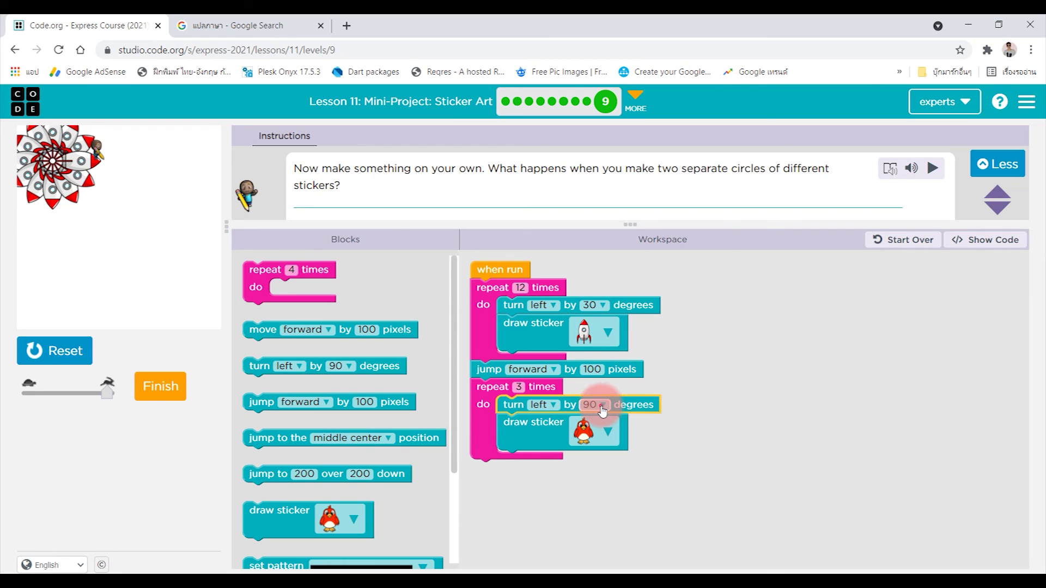
left_click(600, 407)
left_click_drag(619, 312, 675, 340)
left_click(595, 368)
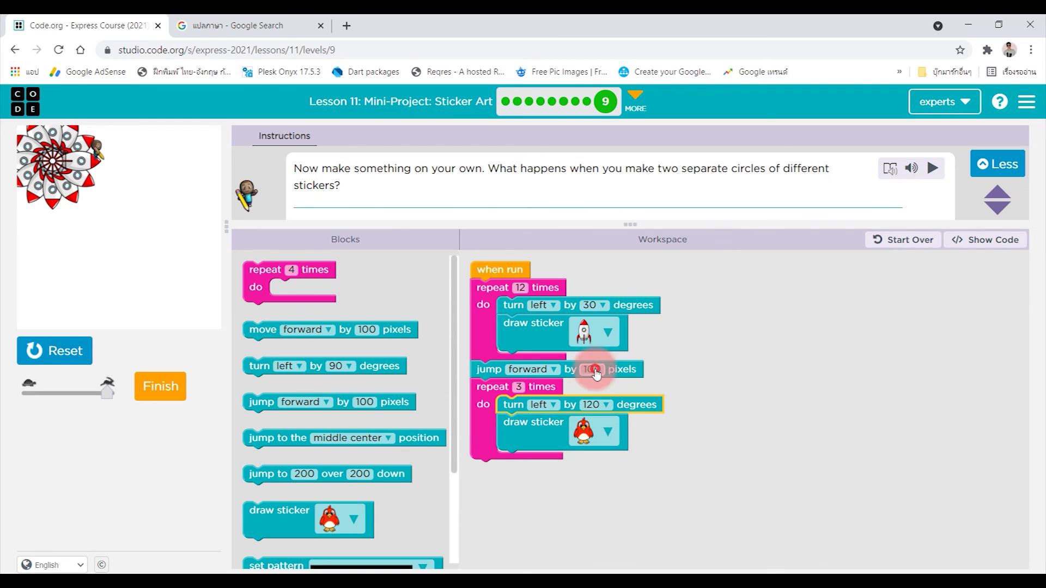
left_click(86, 352)
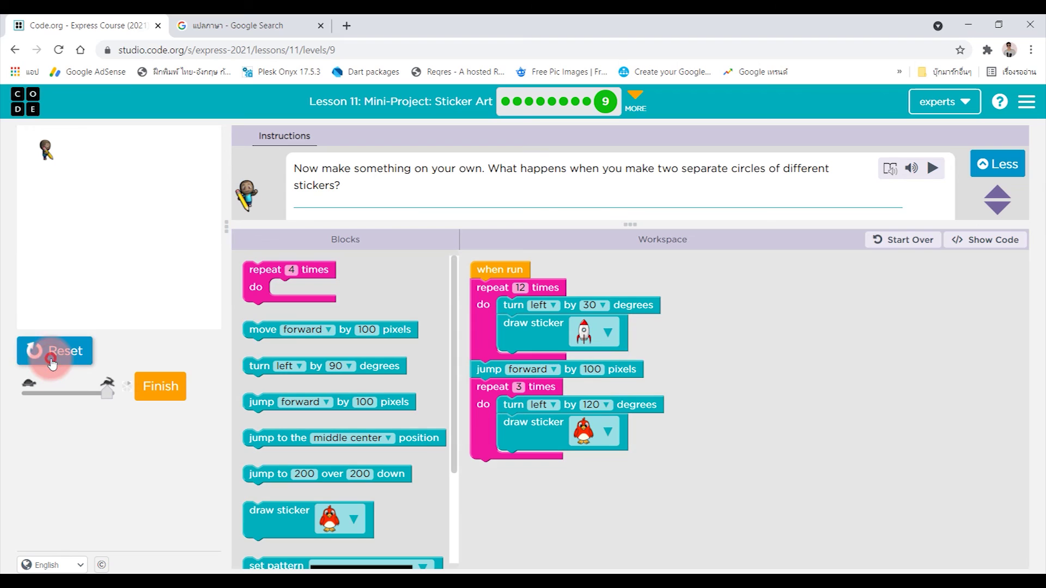
Run the program with the bird circle and lengthen the forward jump to 200 pixels.
left_click(65, 352)
left_click(593, 369)
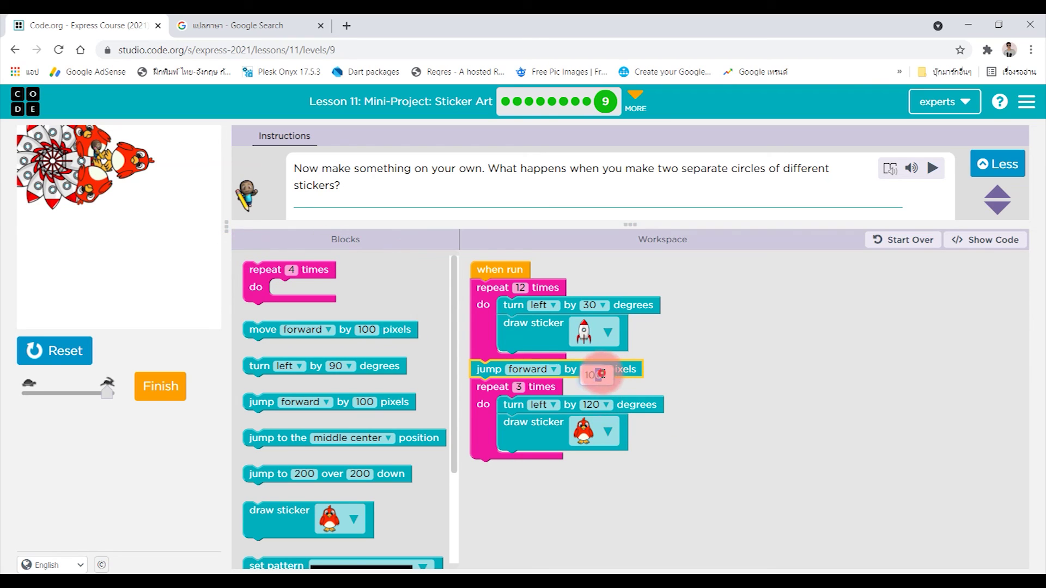
left_click(547, 372)
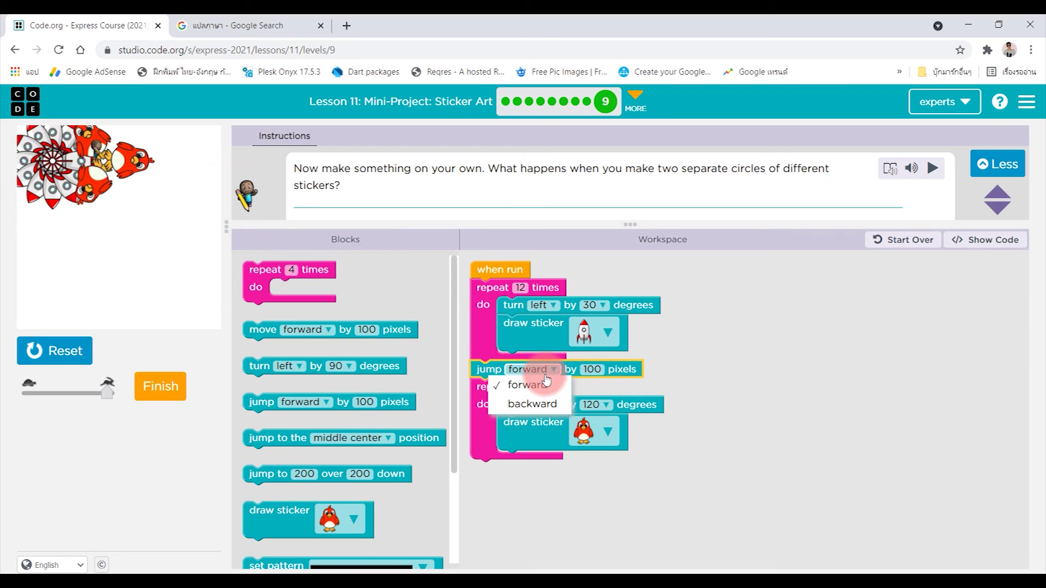
left_click(547, 381)
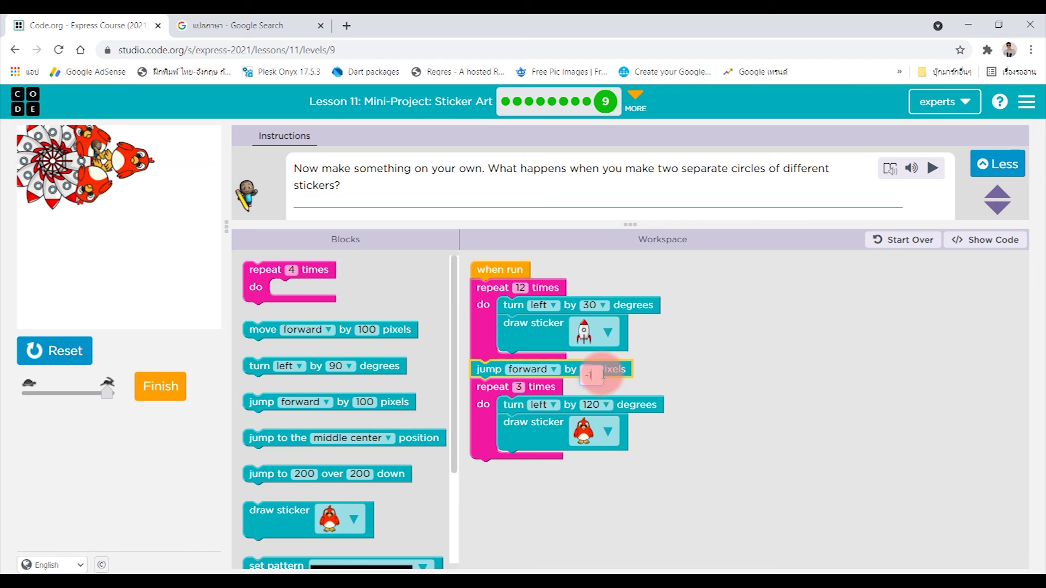
type("-1")
left_click(840, 352)
left_click(588, 370)
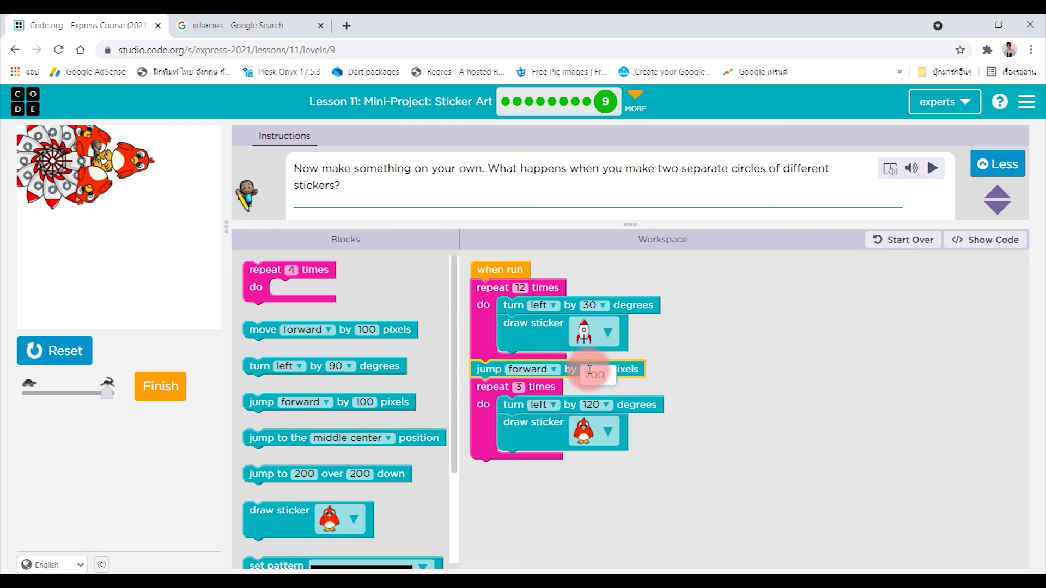
left_click(878, 362)
Reset, rerun with the 200-pixel jump, and finish the puzzle.
left_click(40, 352)
left_click(40, 354)
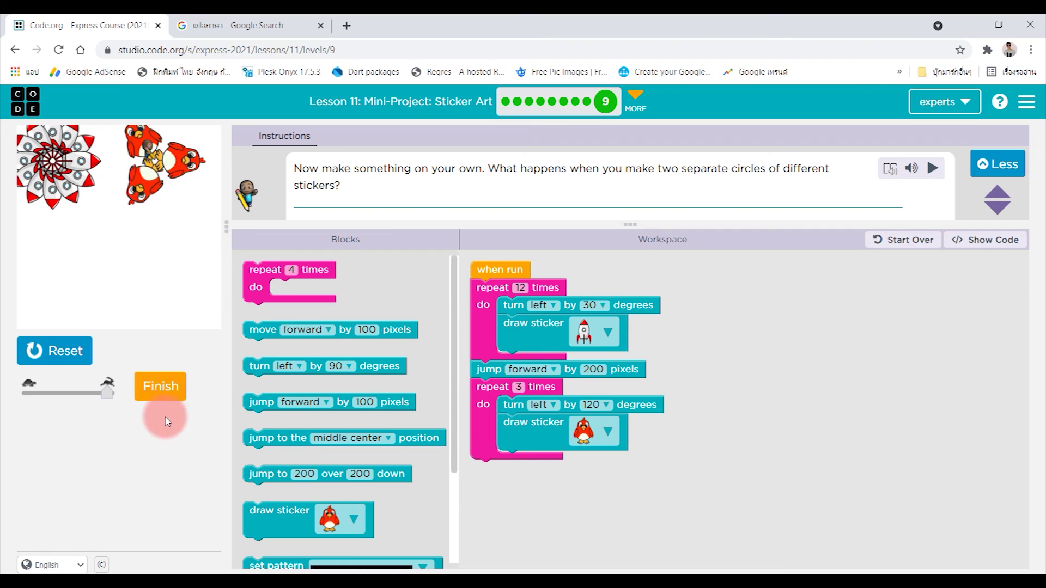
left_click(181, 392)
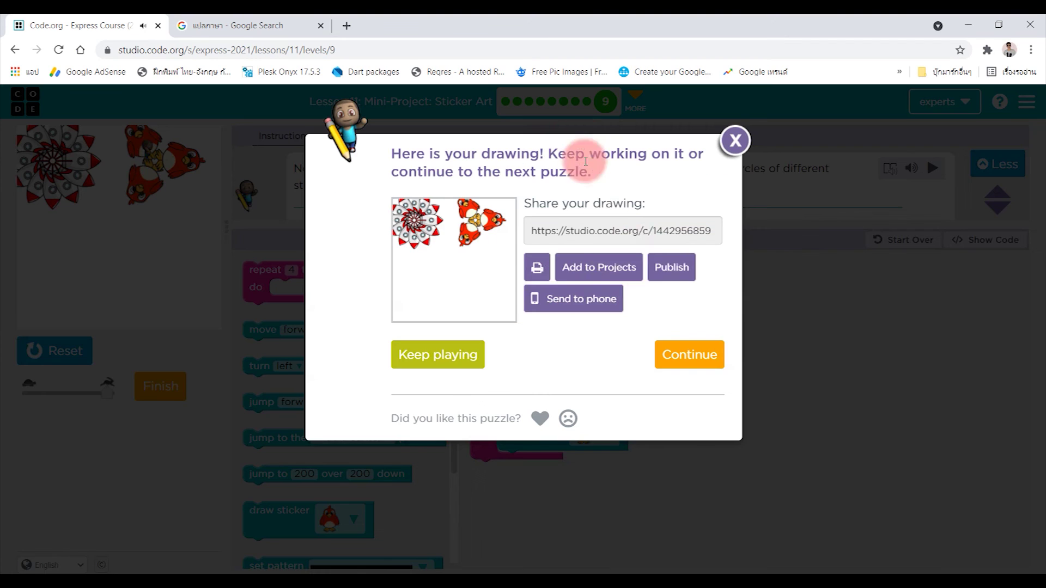
Continue to Lesson 12 level 1, dismiss its instructions, and view the course progress overview.
left_click(700, 355)
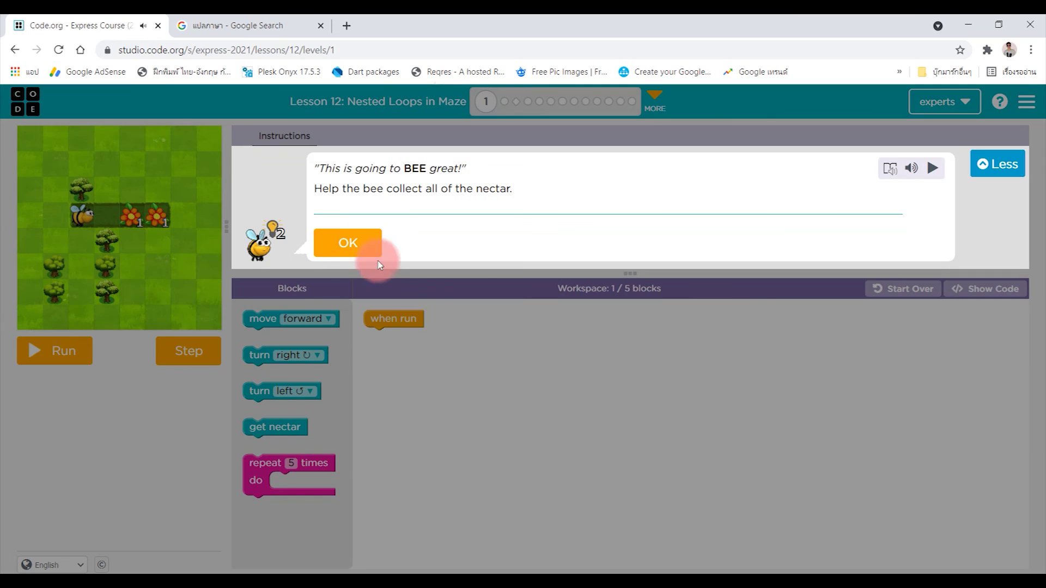
left_click(368, 244)
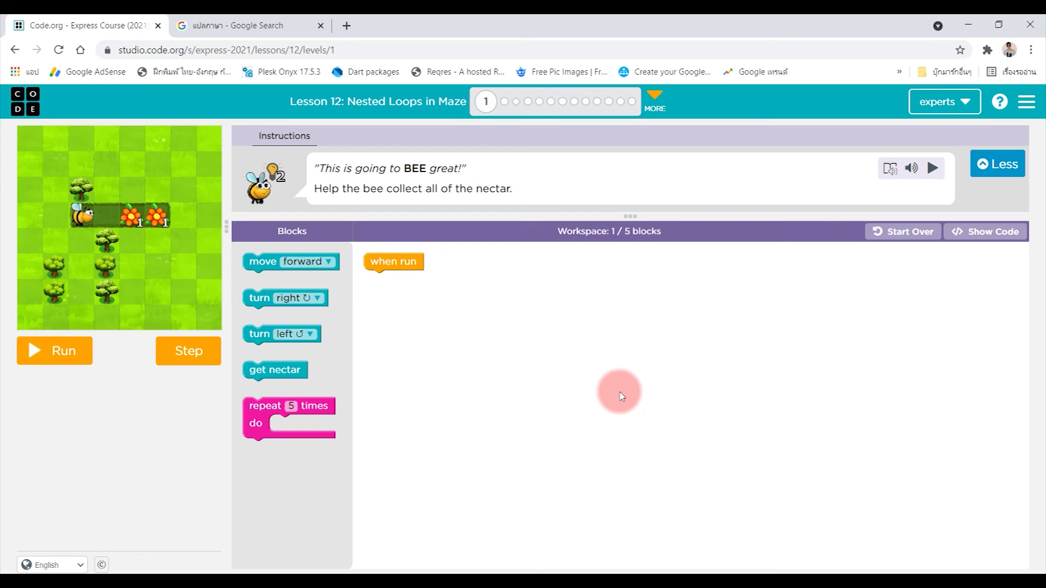
left_click(653, 96)
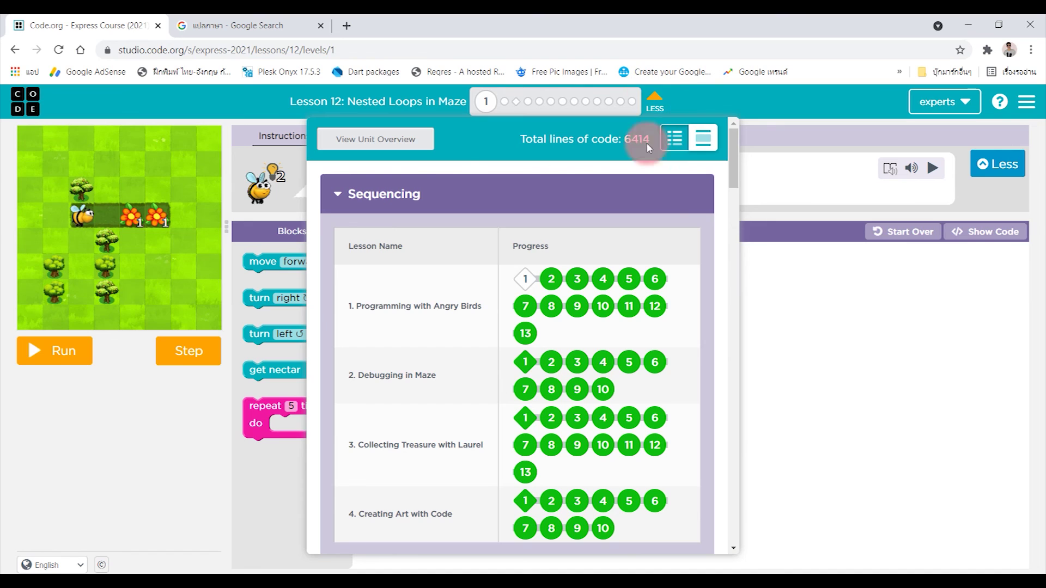
scroll(613, 375, "down", 5)
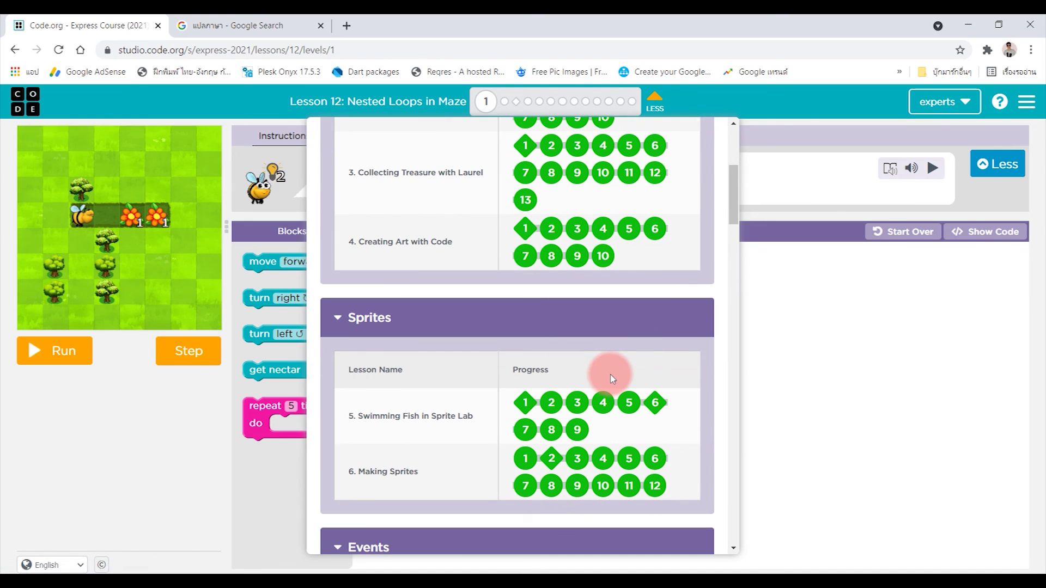
scroll(677, 436, "down", 5)
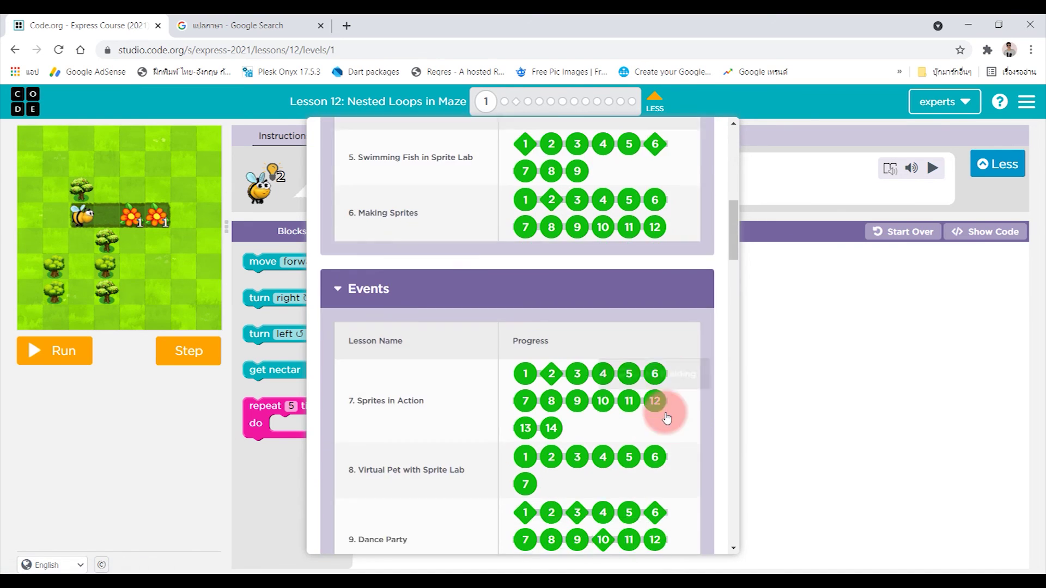
scroll(666, 409, "down", 5)
scroll(662, 406, "down", 5)
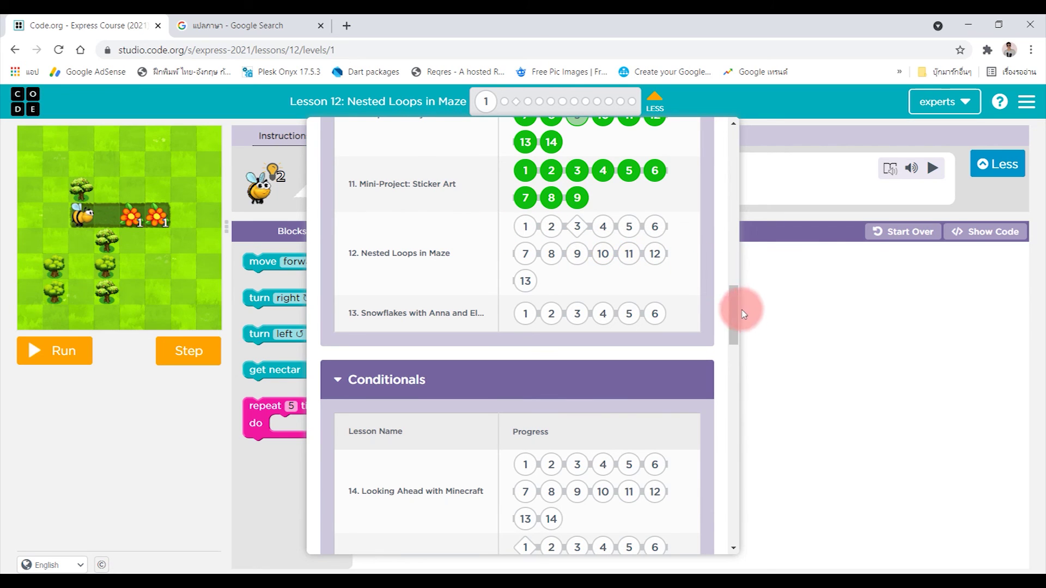
left_click_drag(735, 315, 733, 311)
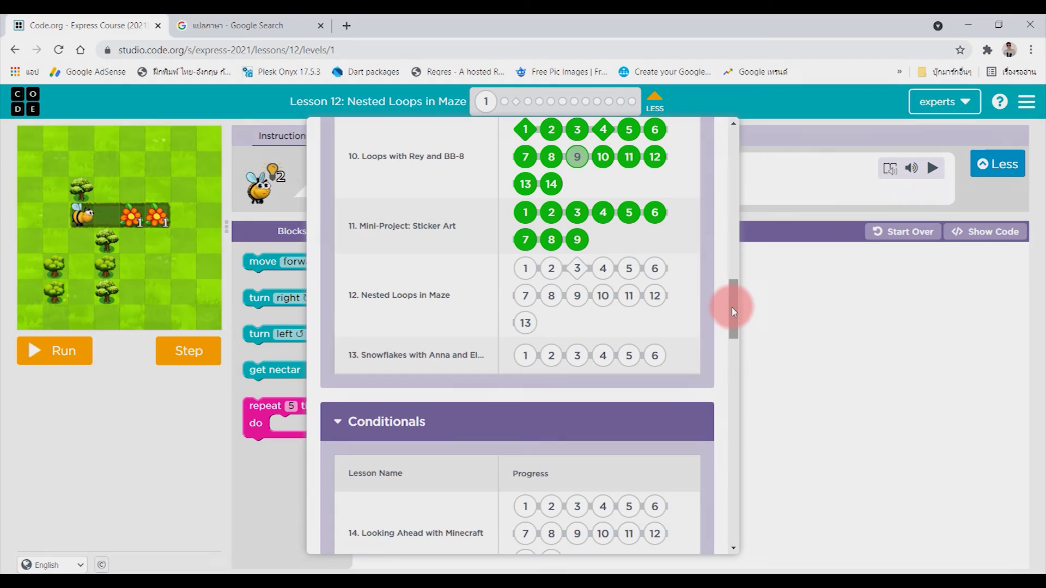